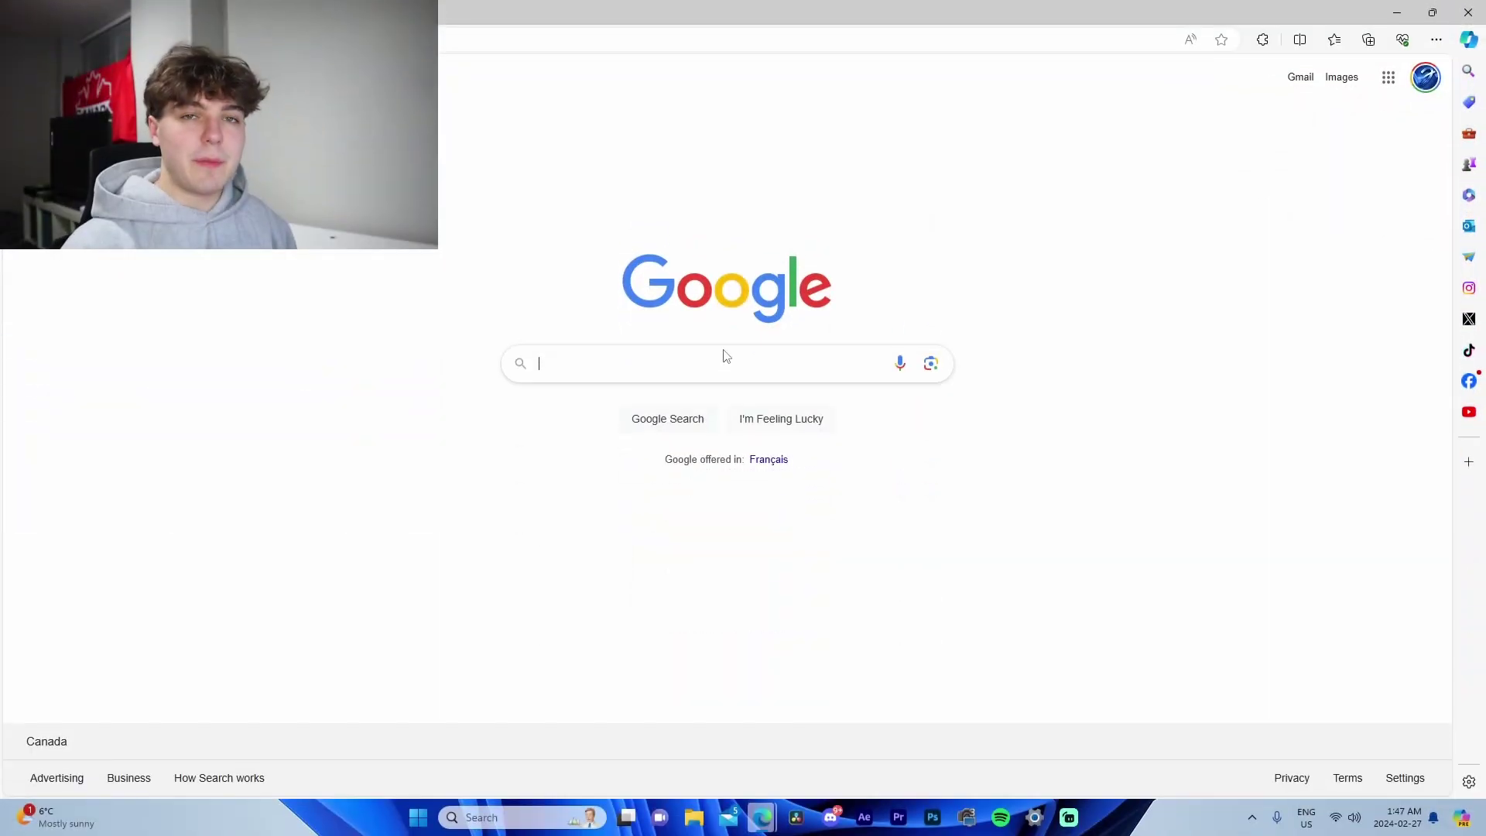
# Step: Search Google for 'davinci resolve download' using the autocomplete suggestion
pyautogui.write('a')
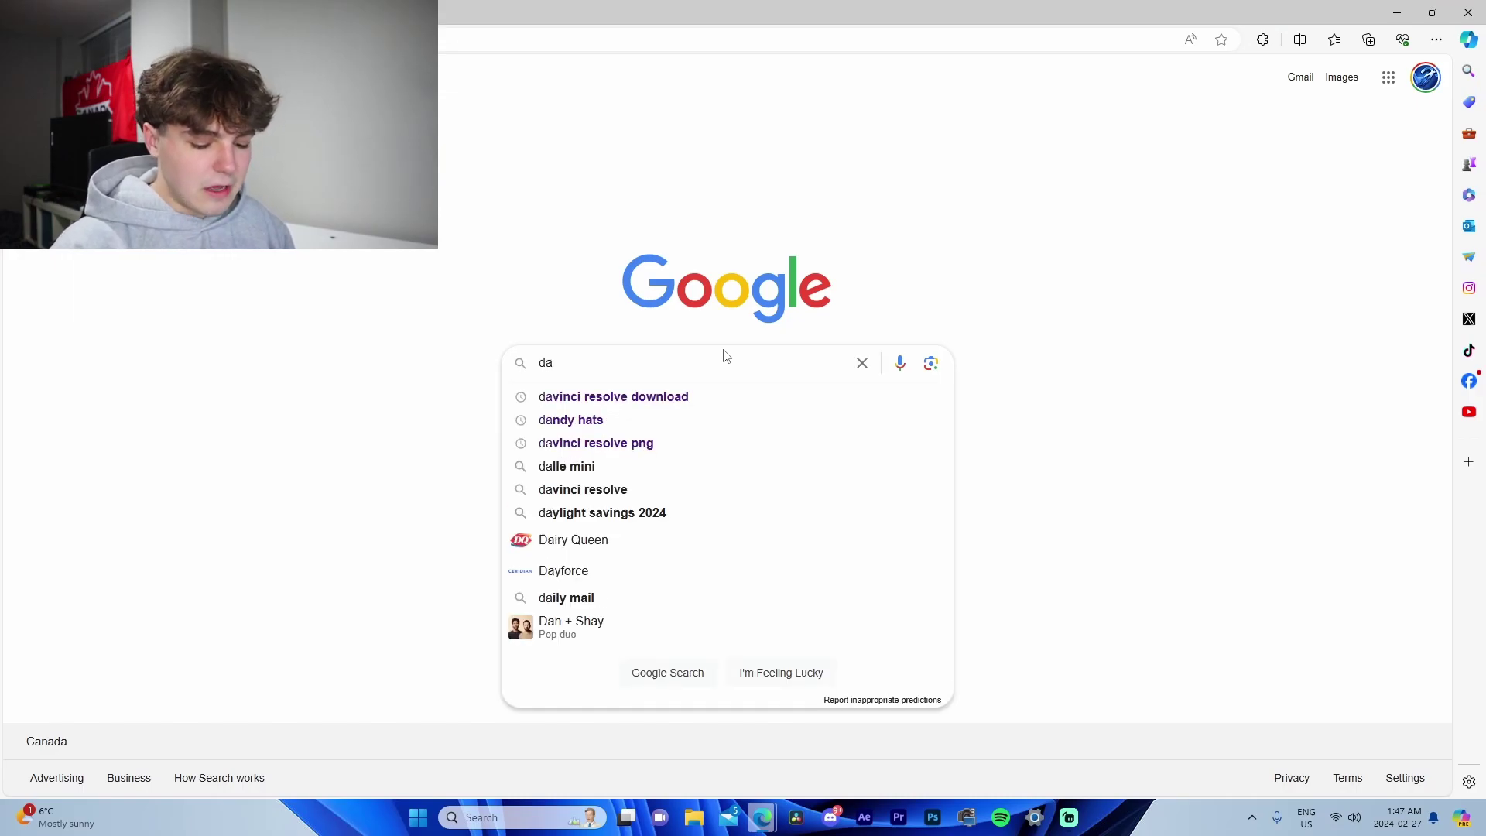
pyautogui.press('Down')
pyautogui.press('Return')
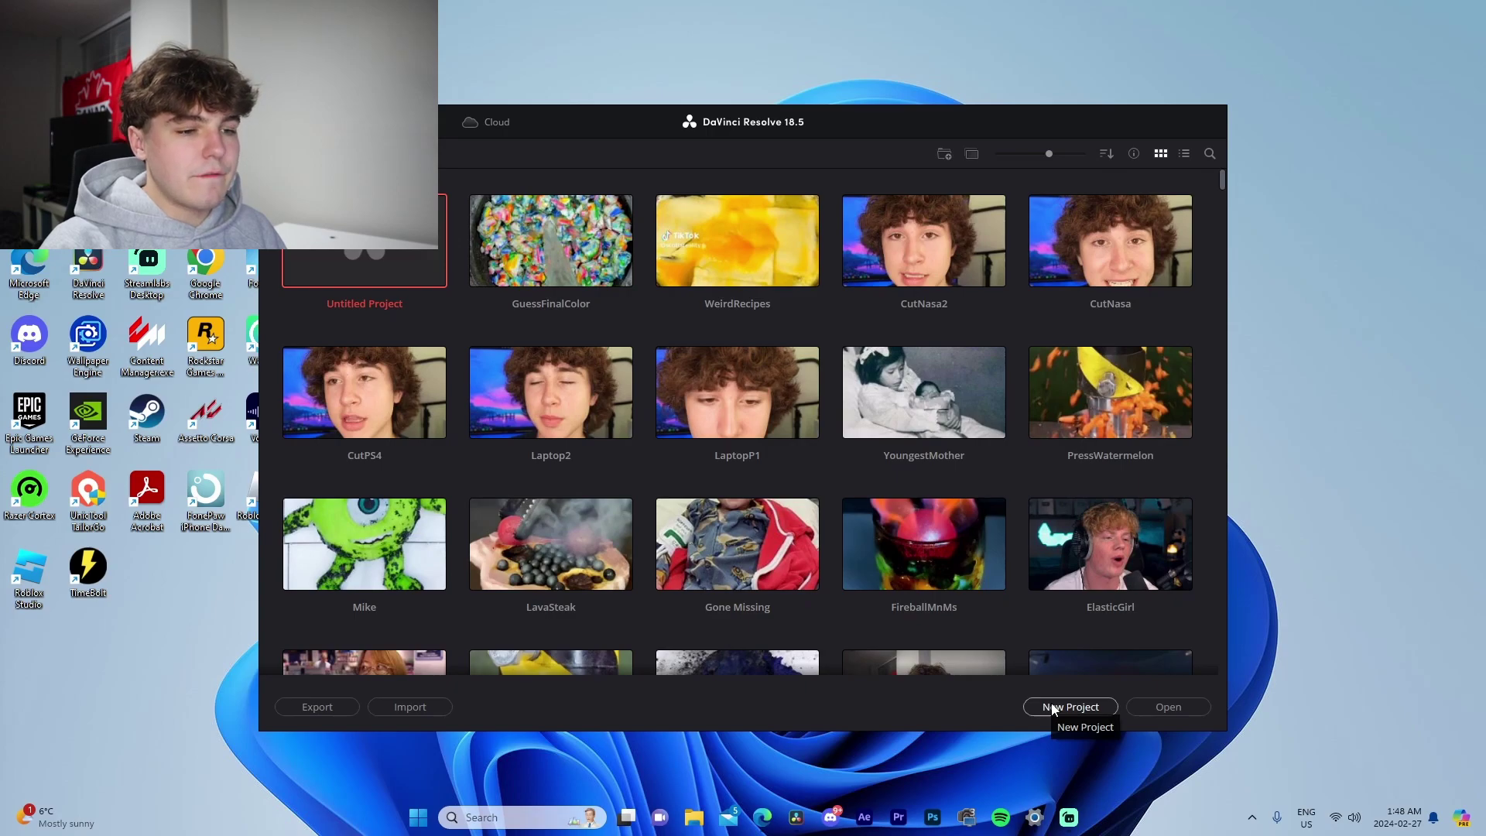
# Step: Create a new project named TransitionsSample and open it on the Edit page
pyautogui.click(1053, 708)
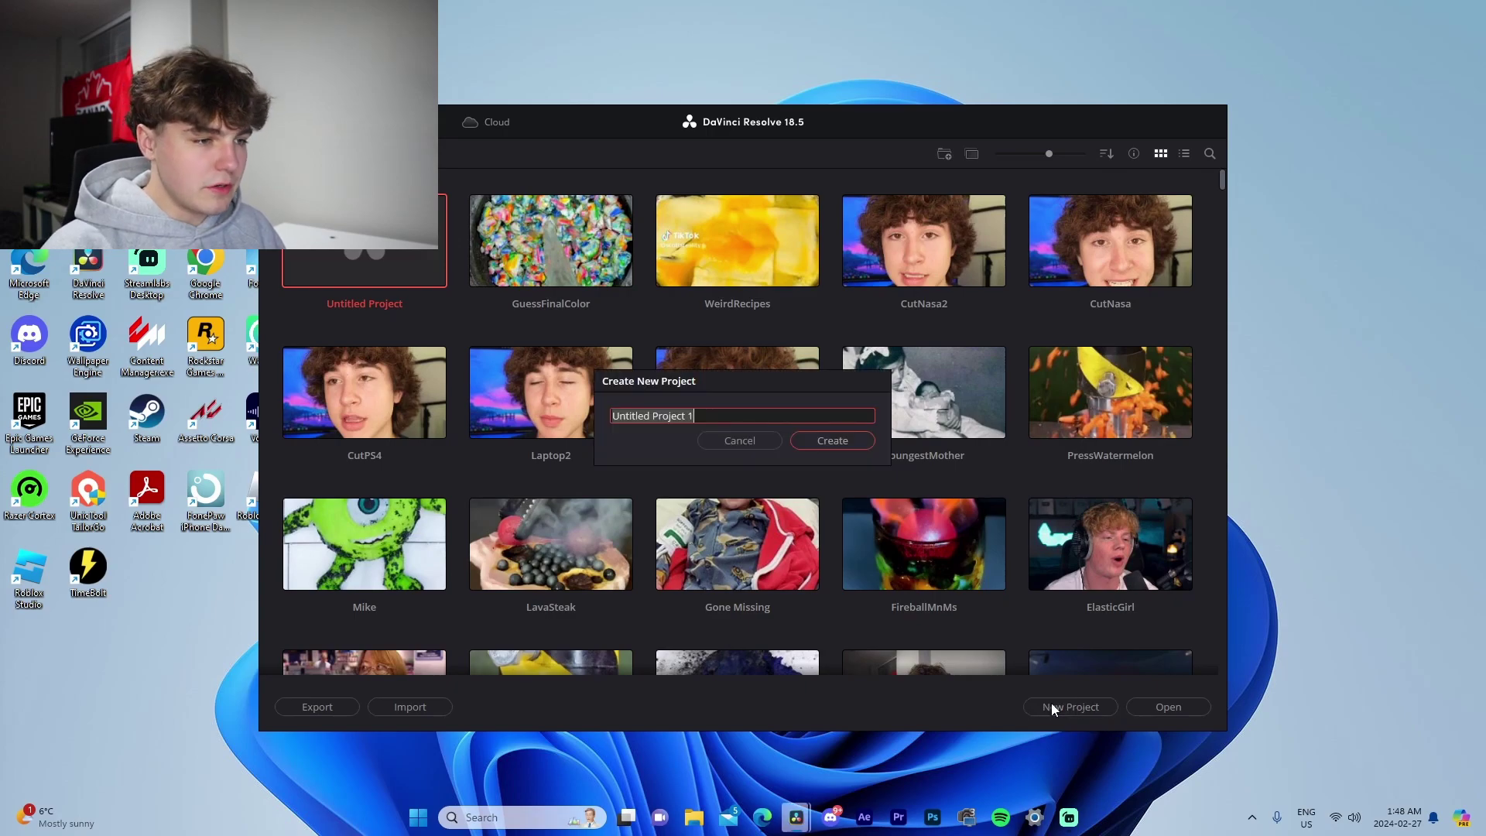
pyautogui.write('TransitionsS')
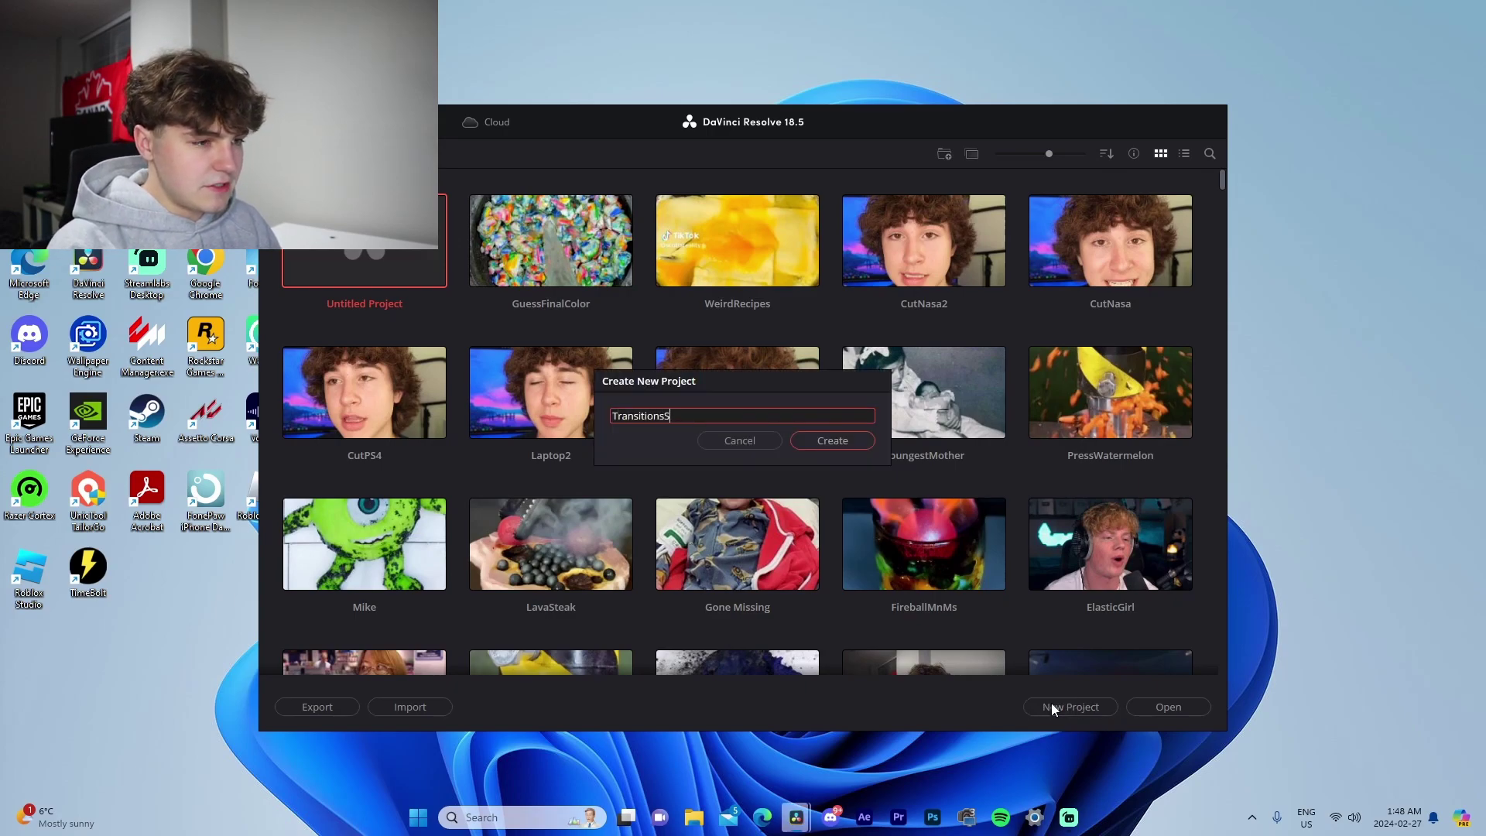
pyautogui.write('ample')
pyautogui.press('Return')
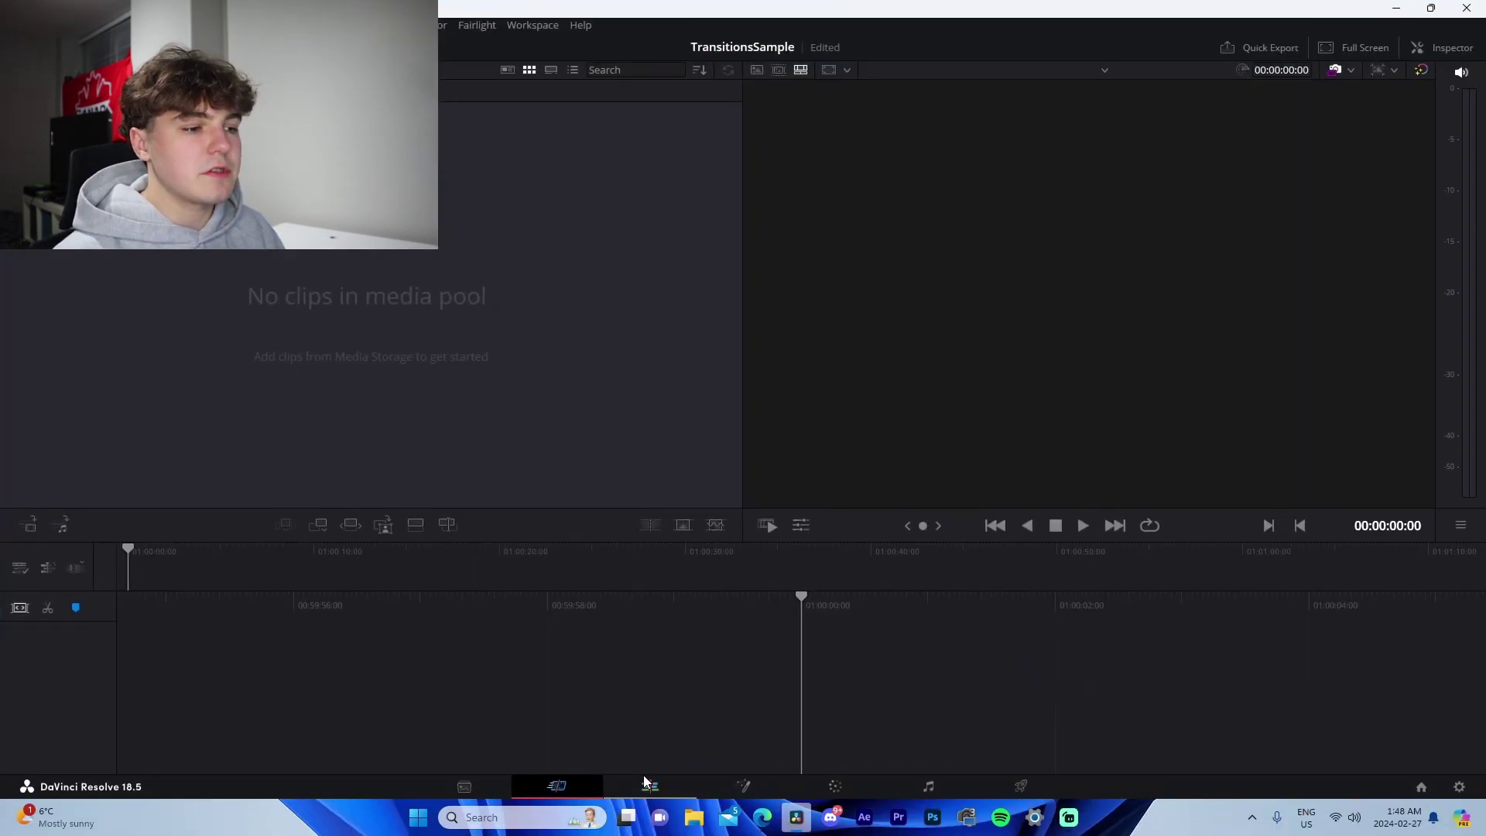
pyautogui.click(649, 786)
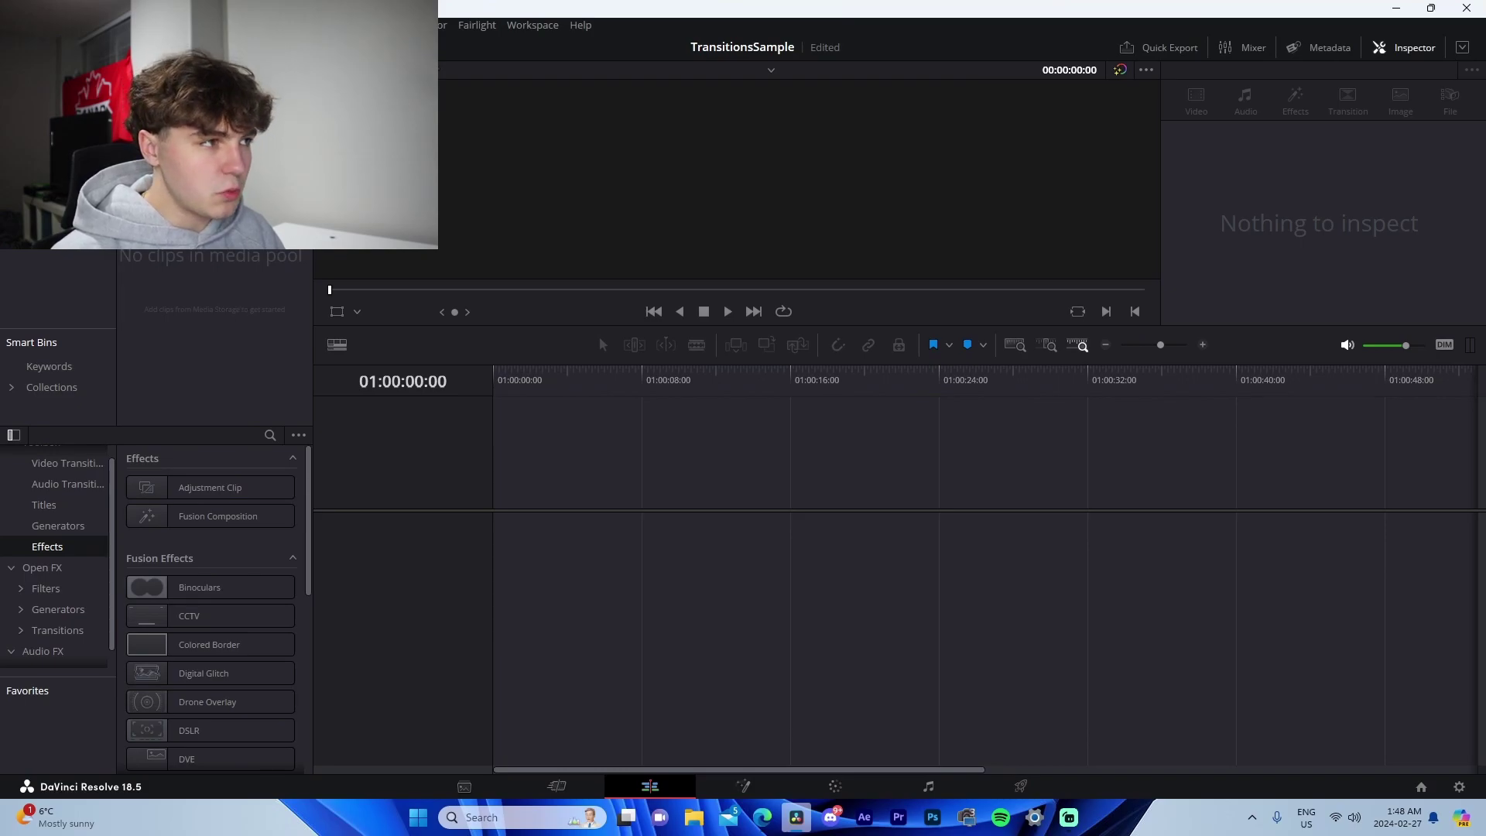
# Step: Set the timeline frame rate to 60 fps in Project Settings, then bring up File Explorer
pyautogui.click(106, 25)
pyautogui.click(162, 321)
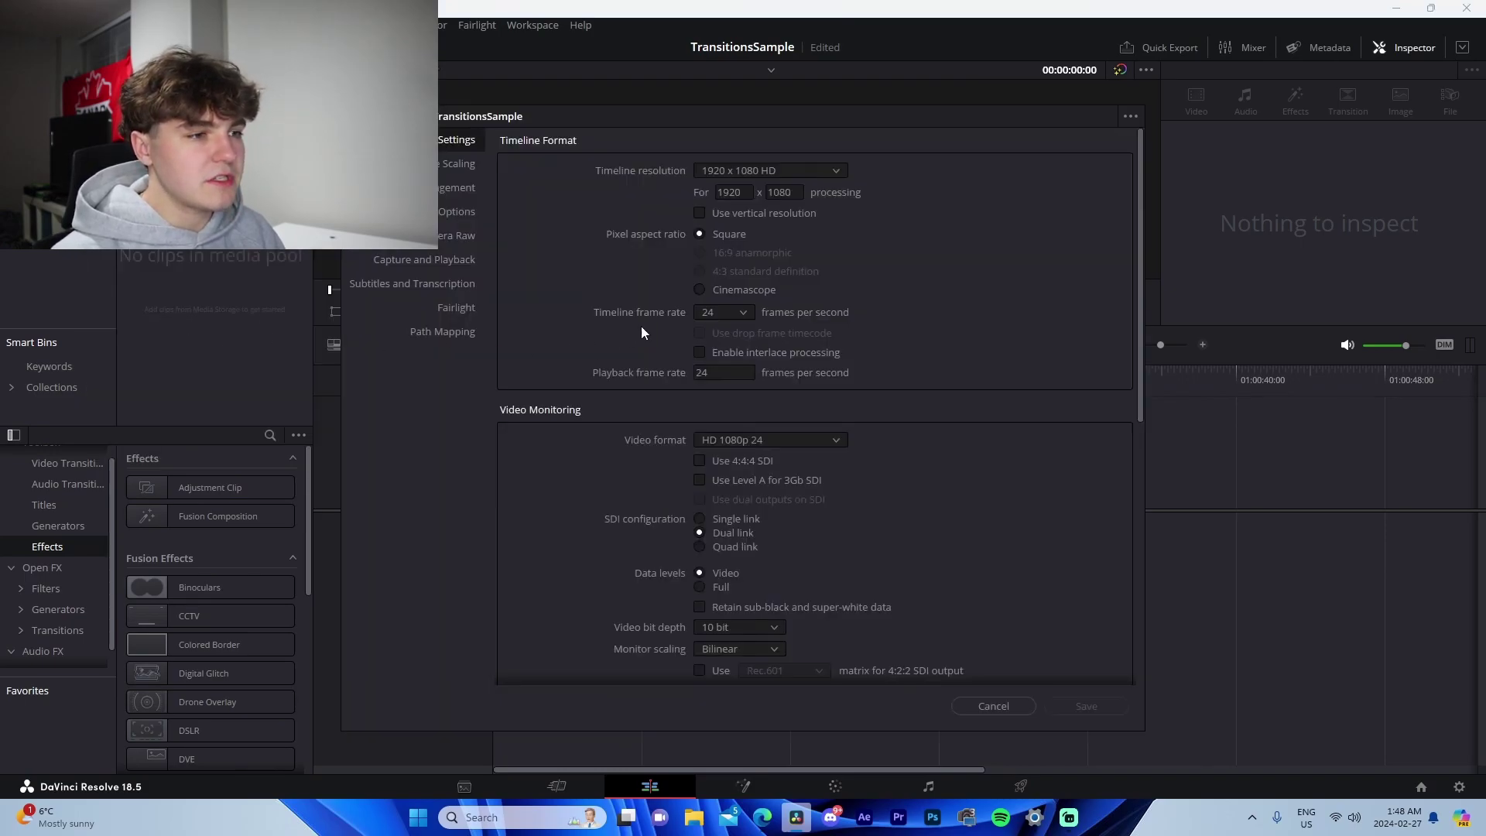
pyautogui.click(742, 312)
pyautogui.click(715, 480)
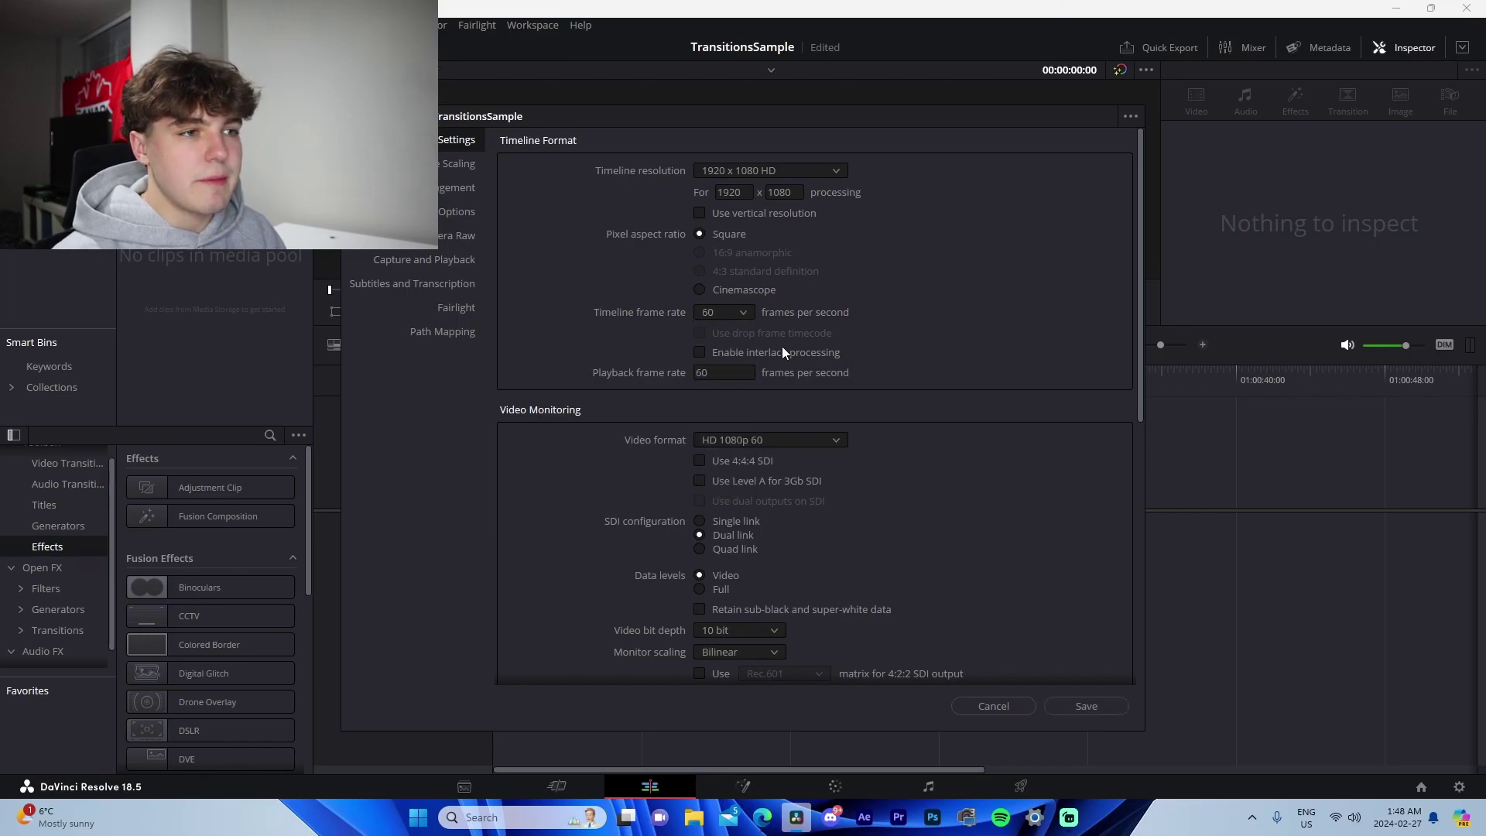
pyautogui.click(1086, 706)
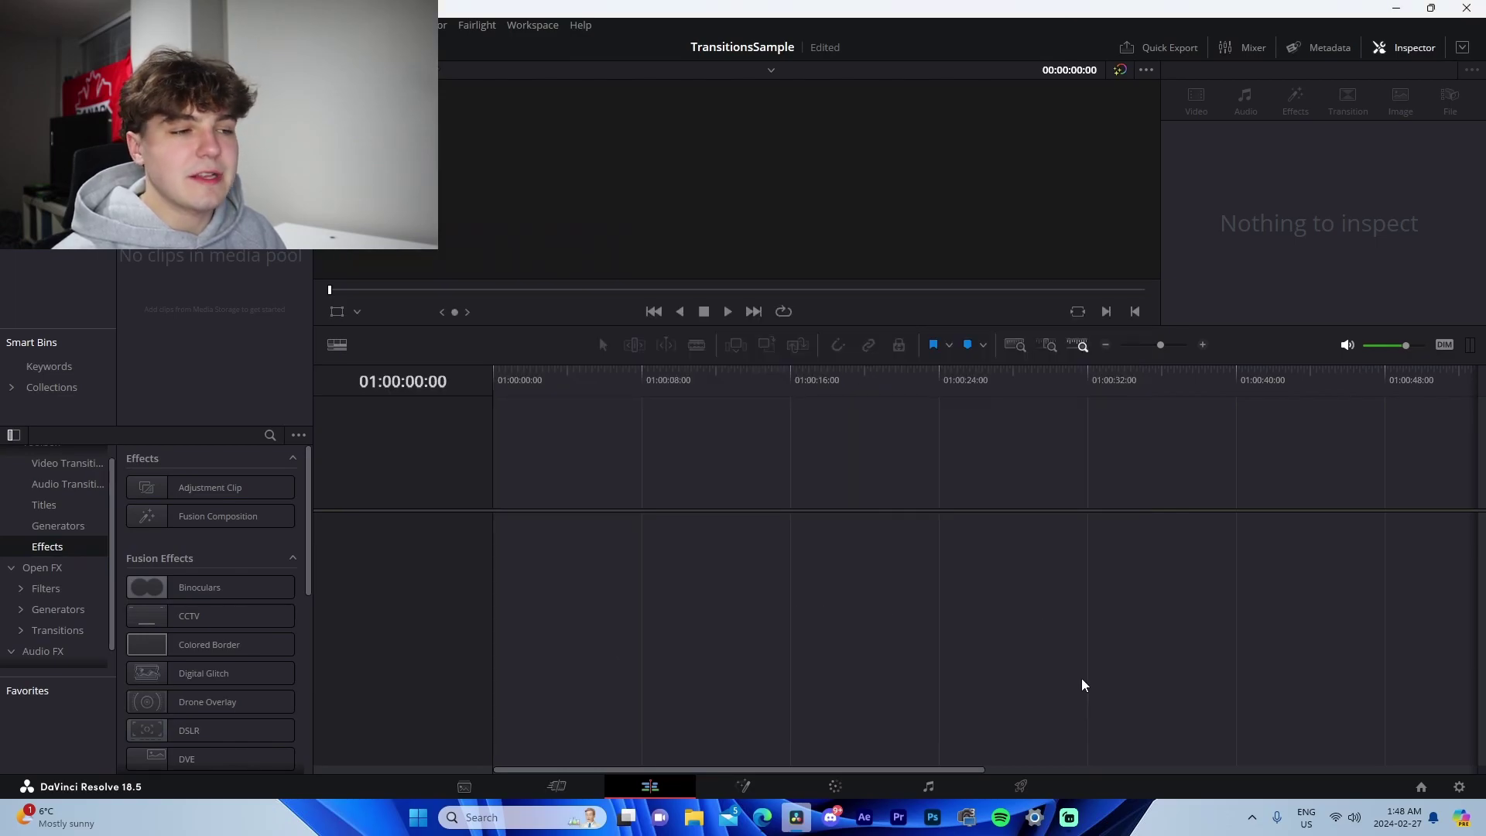
pyautogui.click(694, 817)
pyautogui.scroll(-1, 334, 453)
# Step: Import MVI_2379 and MVI_2485 from Cam Footage and place MVI_2379 on a new timeline
pyautogui.click(319, 447)
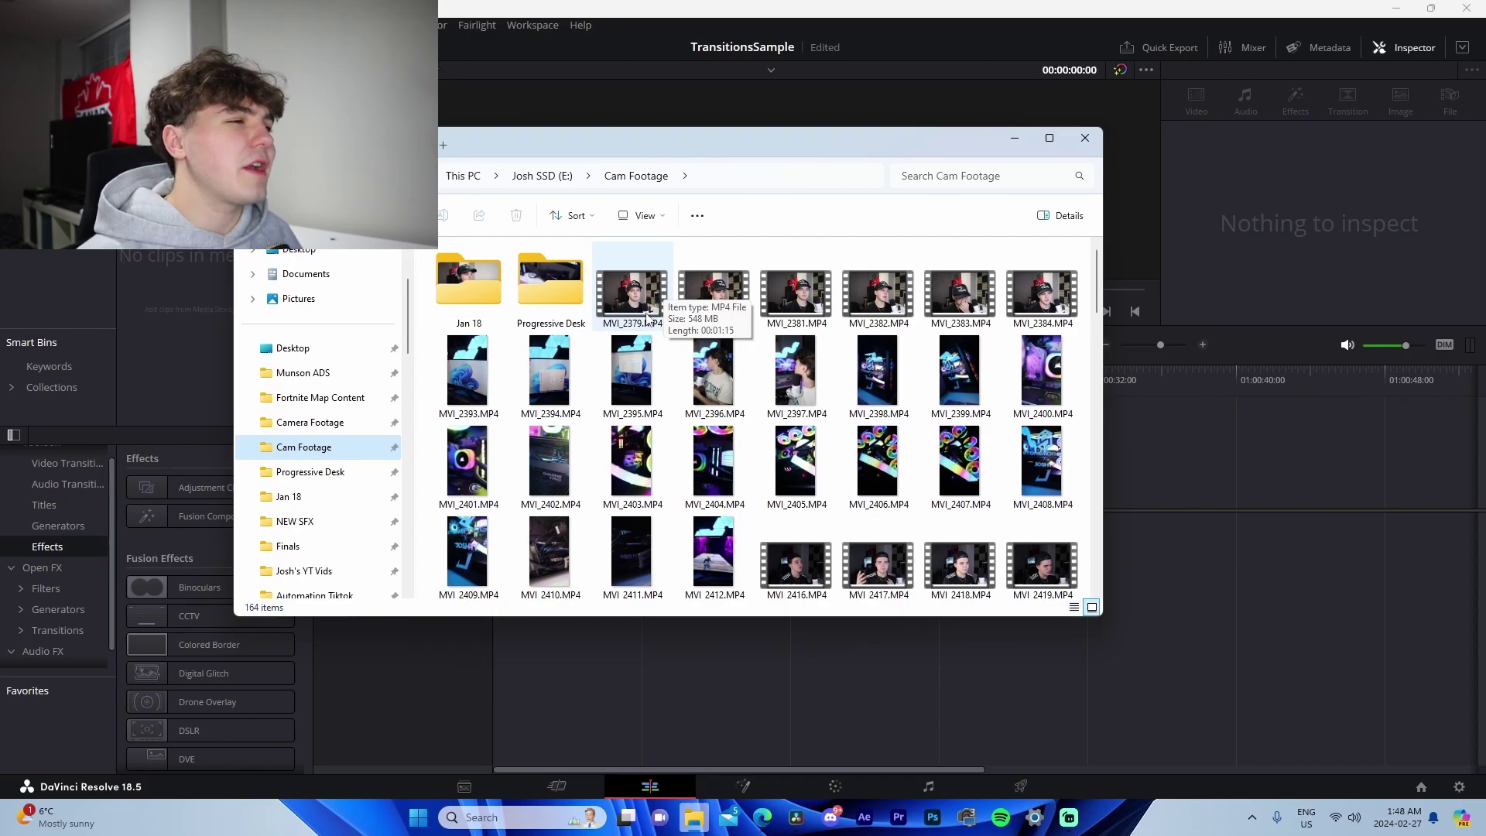
pyautogui.moveTo(645, 306); pyautogui.dragTo(174, 294)
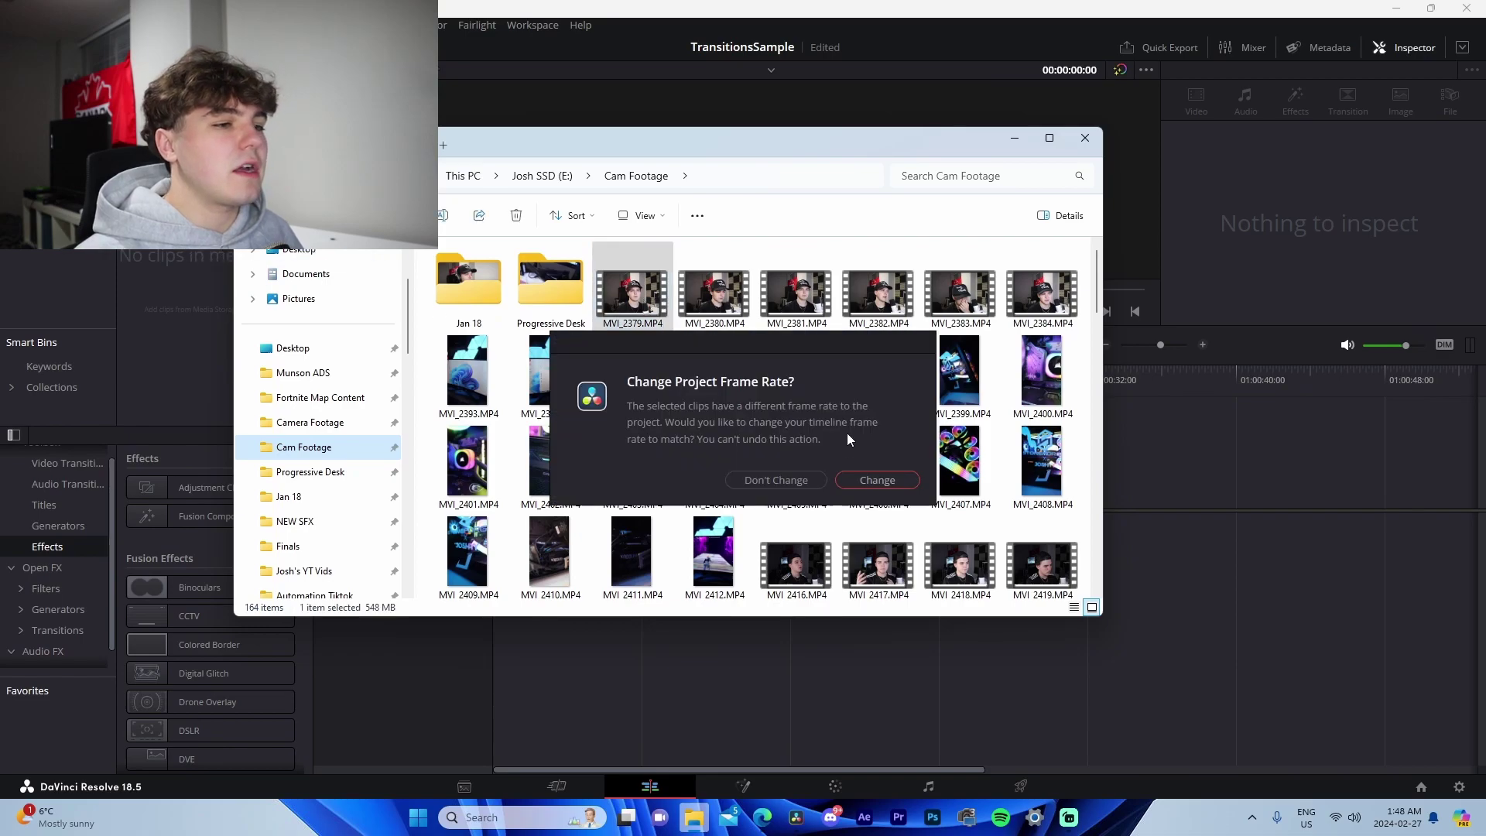
pyautogui.click(774, 477)
pyautogui.scroll(-10, 688, 478)
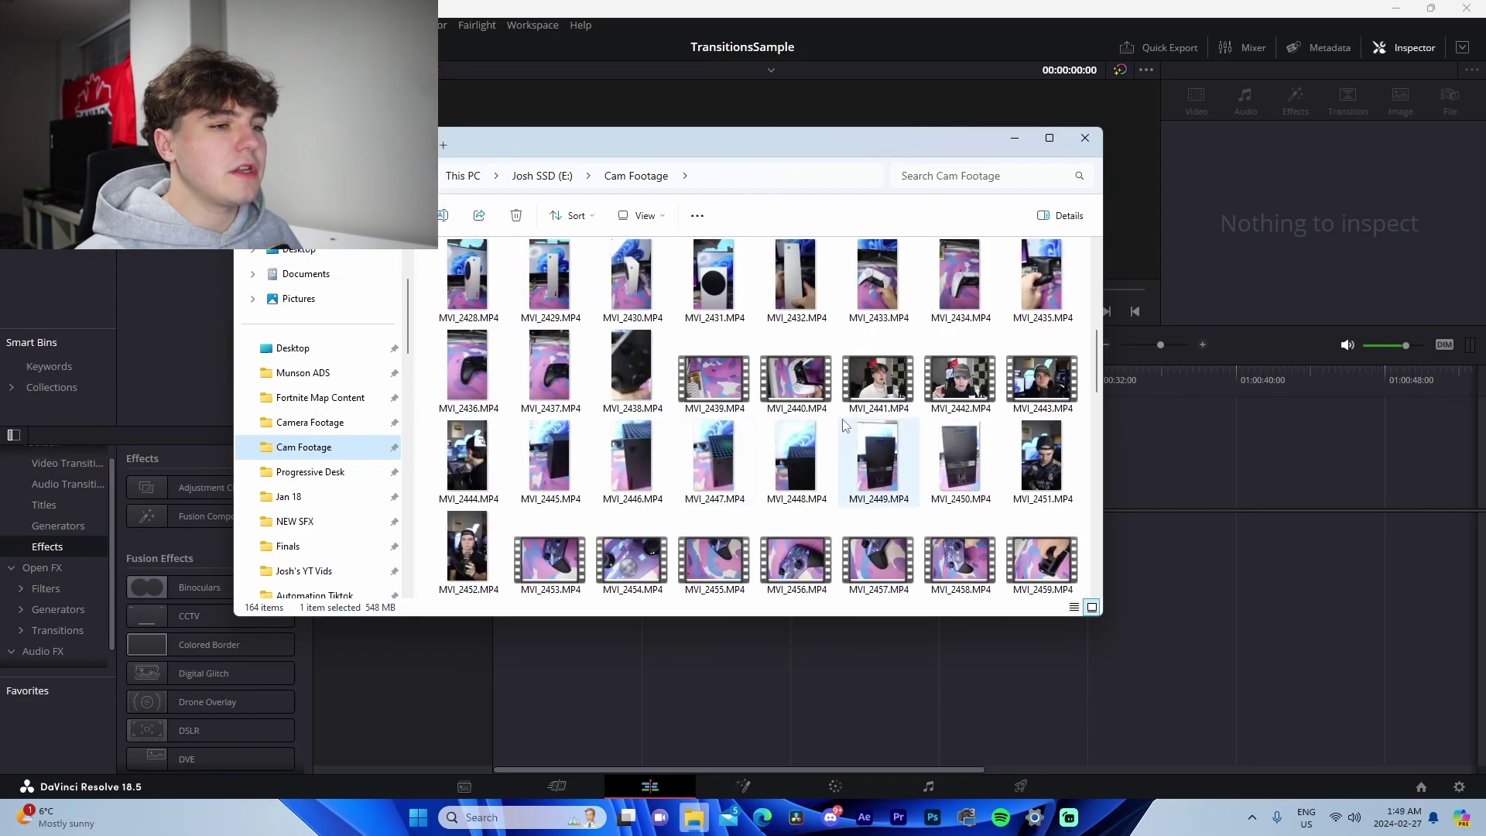
pyautogui.scroll(-2, 925, 441)
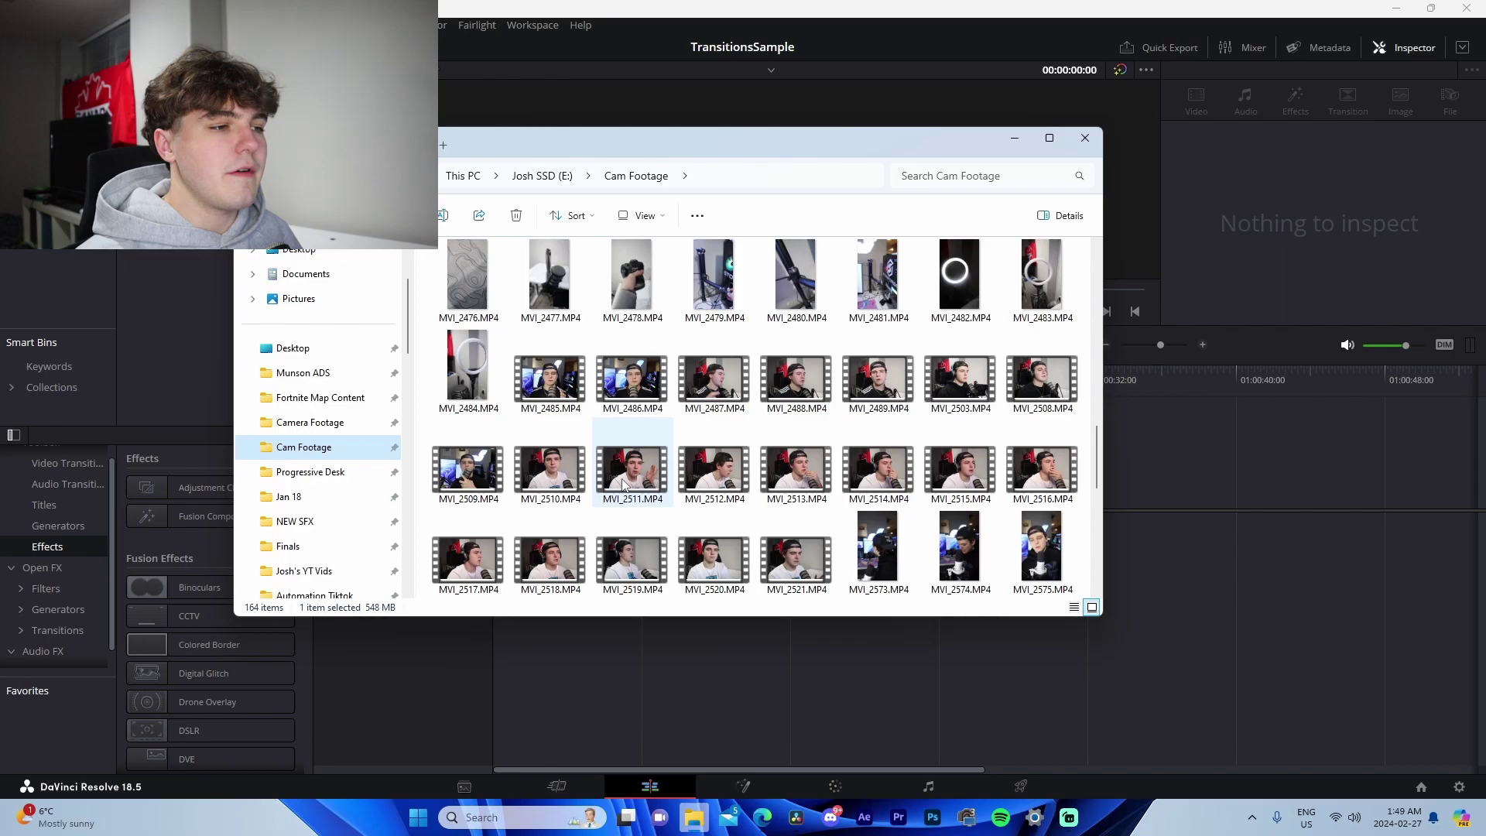
pyautogui.moveTo(549, 375); pyautogui.dragTo(184, 268)
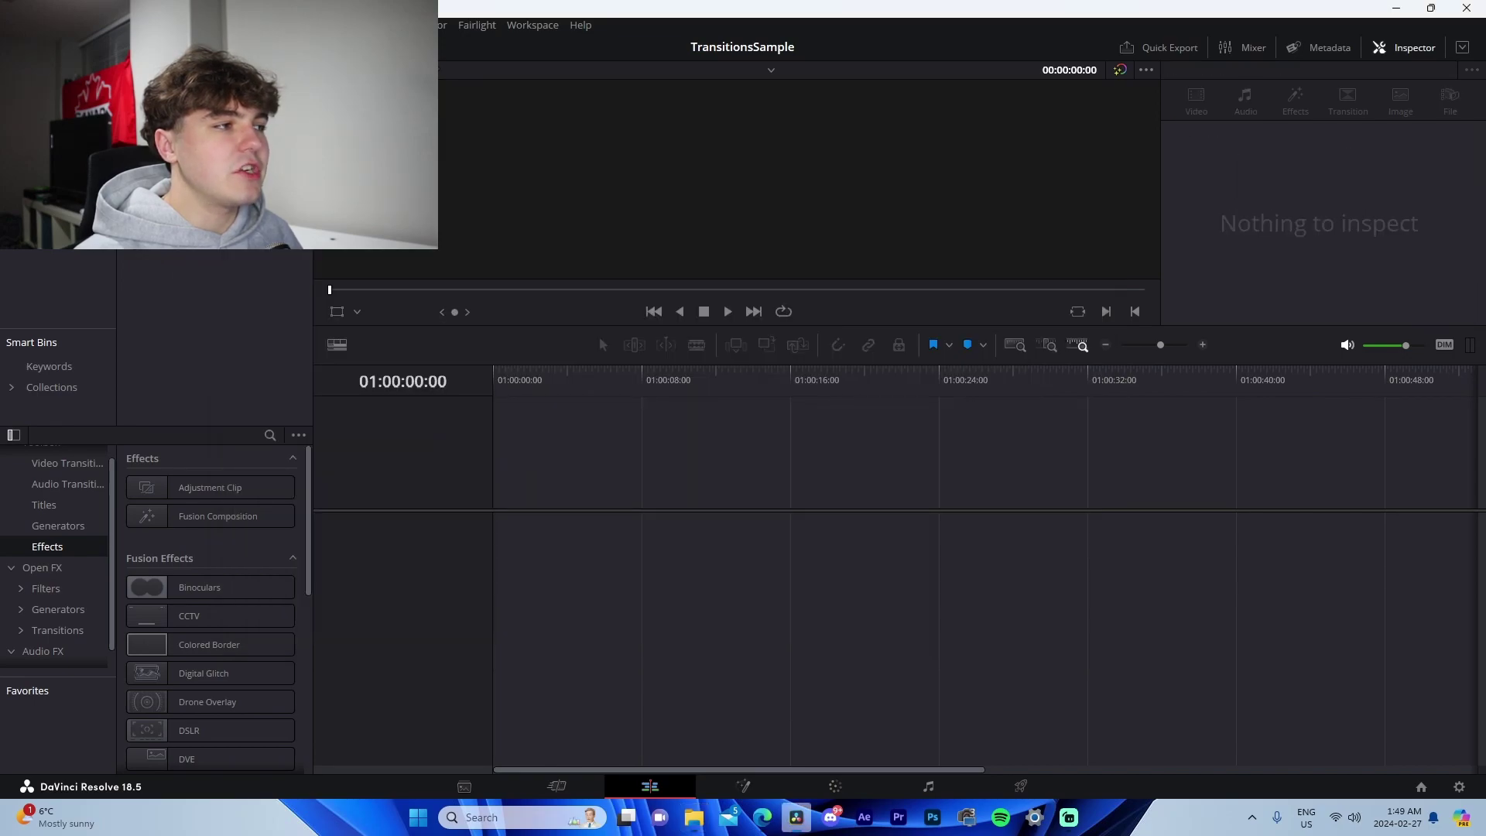
pyautogui.moveTo(530, 359); pyautogui.dragTo(503, 550)
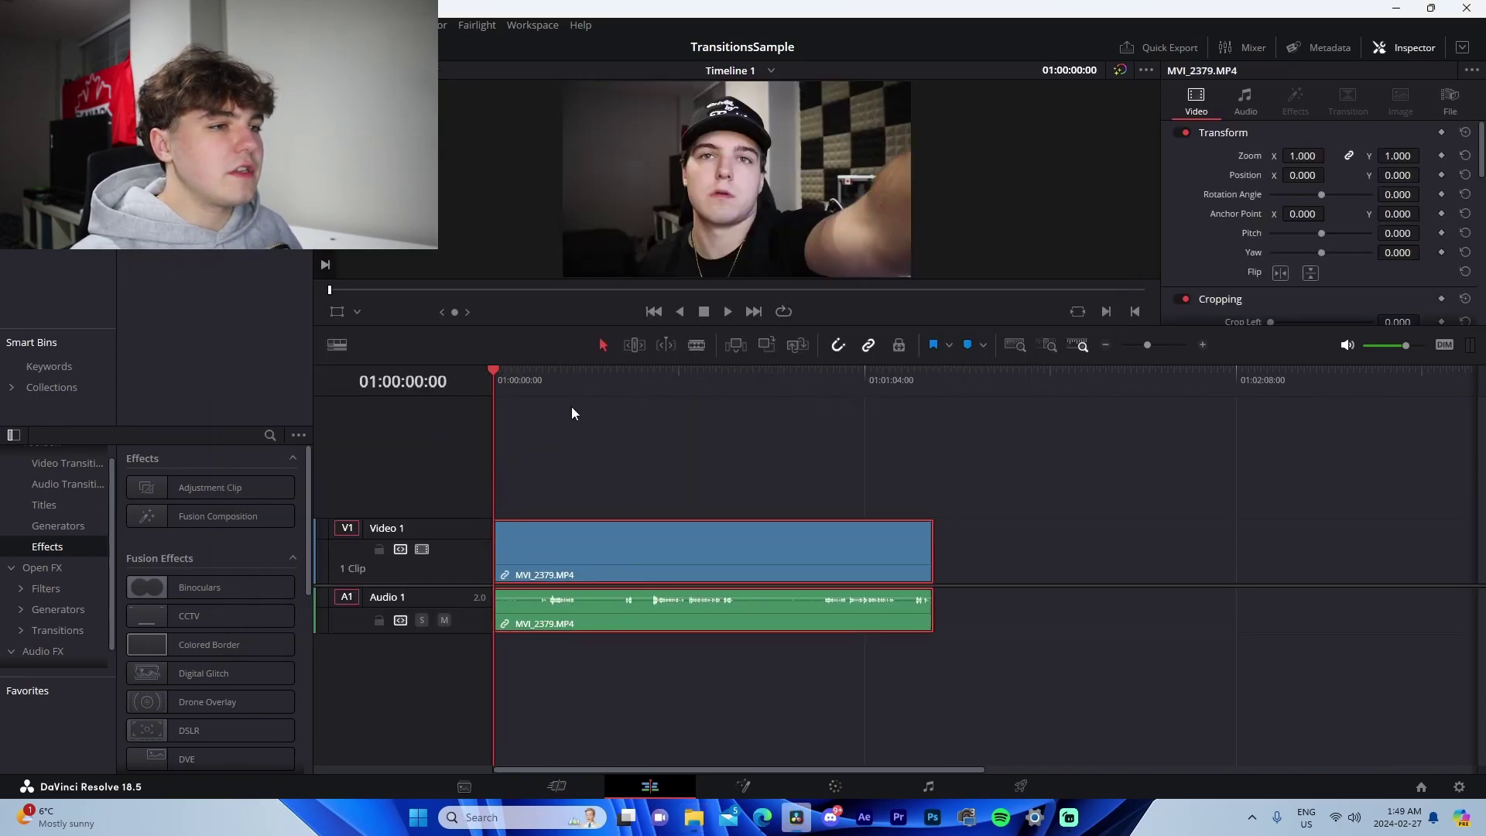
# Step: Put MVI_2485 on Video 2 and park the playhead at 01:00:07:04
pyautogui.moveTo(194, 155); pyautogui.dragTo(636, 465)
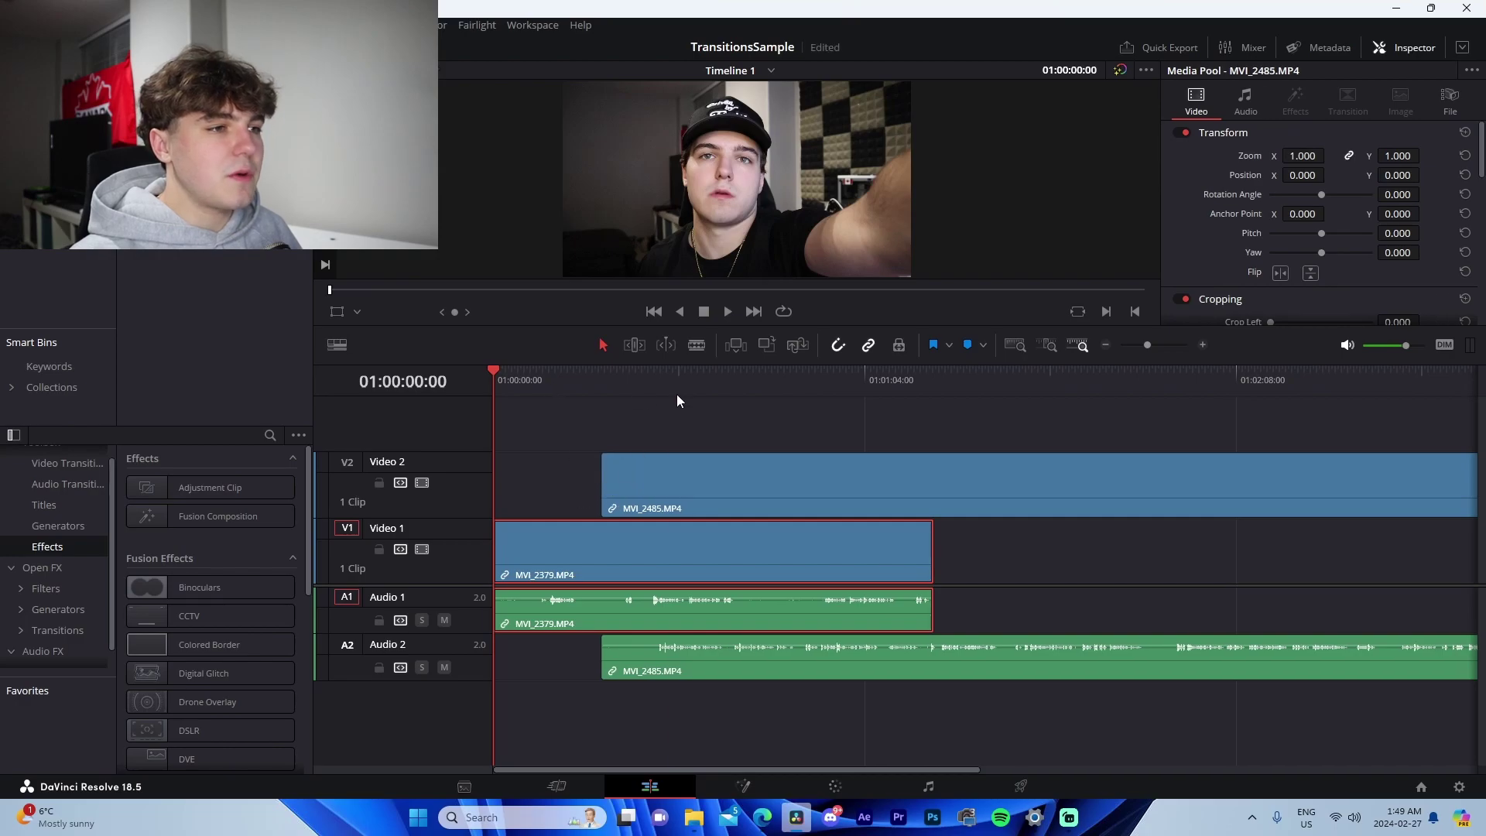
pyautogui.moveTo(677, 393)
pyautogui.mouseDown()
pyautogui.moveTo(574, 387)
pyautogui.moveTo(677, 387)
pyautogui.mouseUp()
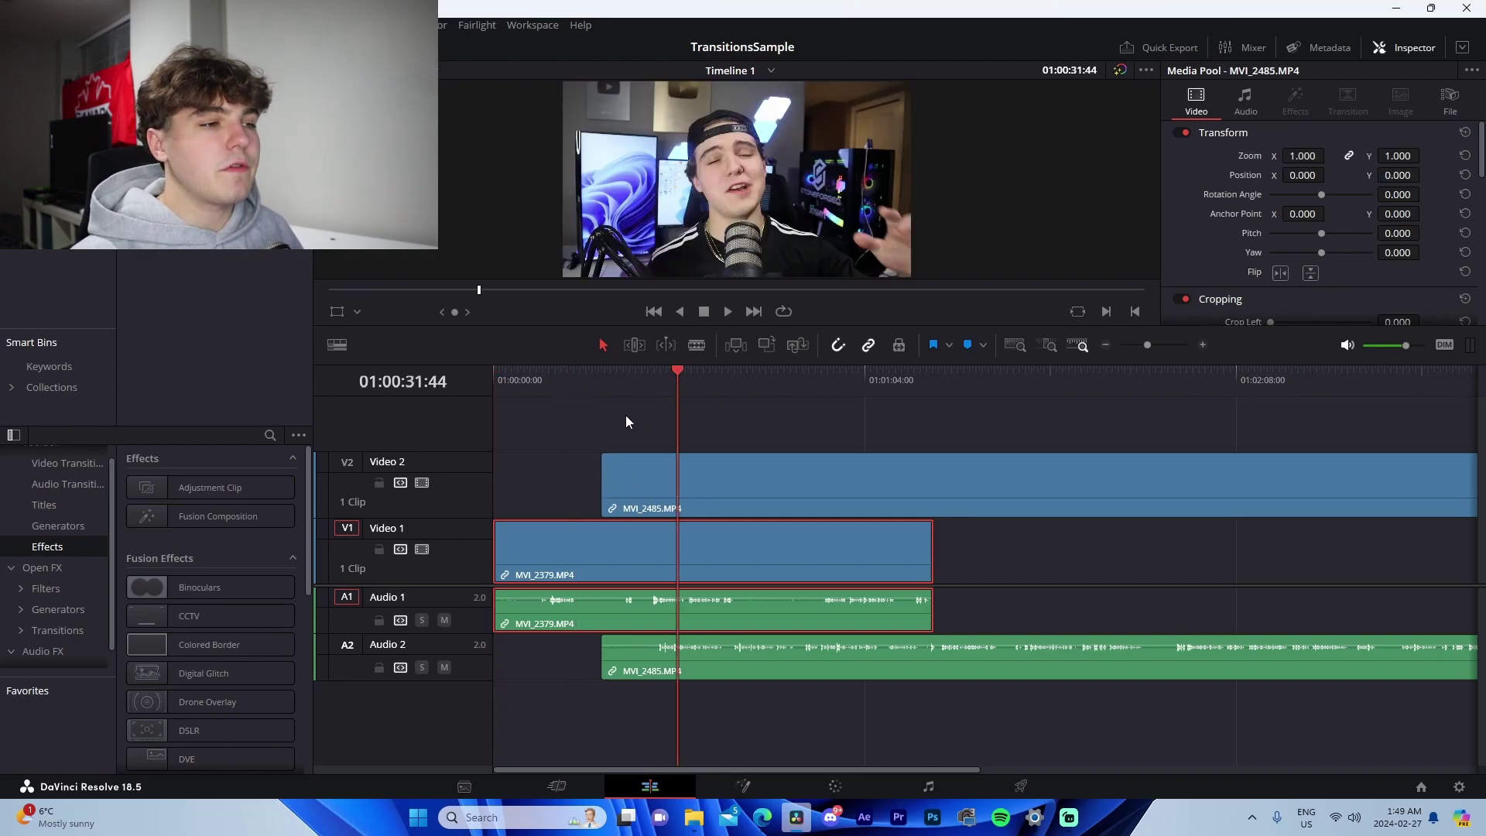
pyautogui.click(536, 378)
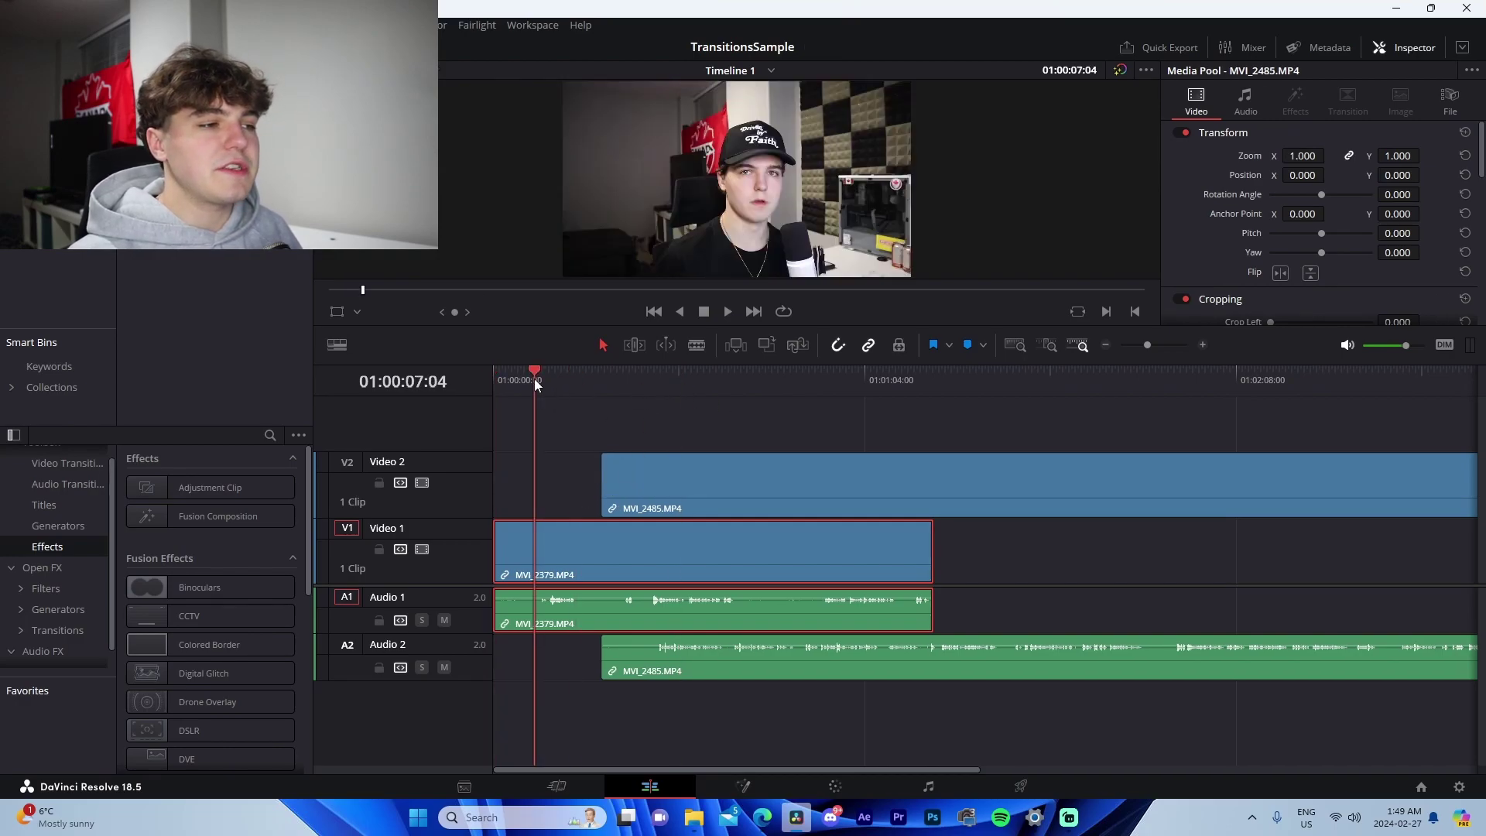
pyautogui.click(1202, 345)
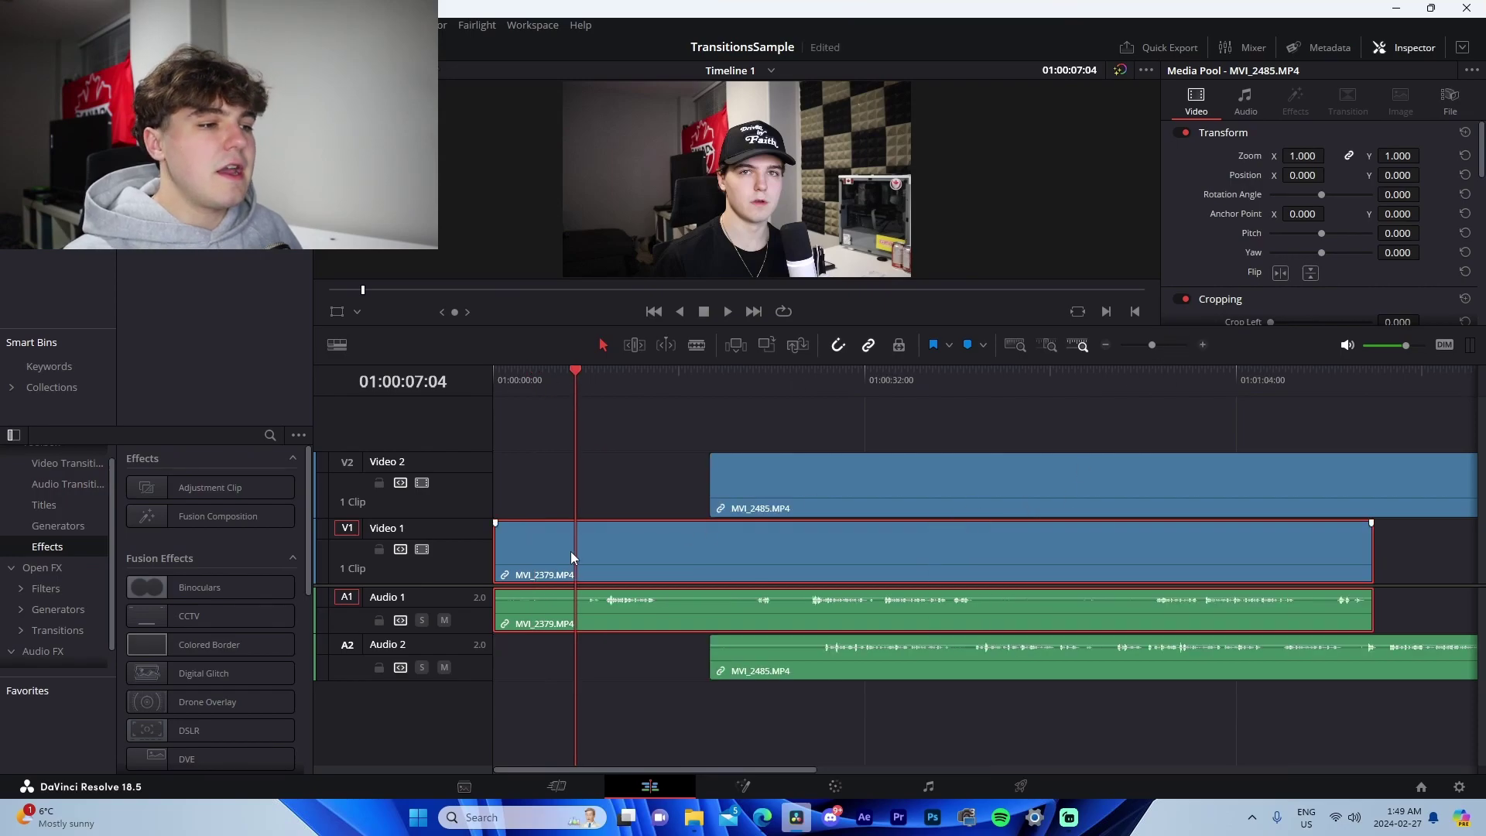
# Step: Blade MVI_2379 at the playhead, delete its tail, and move MVI_2485 onto Video 1 after it
pyautogui.hotkey('ctrl', 'b')
pyautogui.click(661, 553)
pyautogui.press('BackSpace')
pyautogui.moveTo(794, 496); pyautogui.dragTo(709, 560)
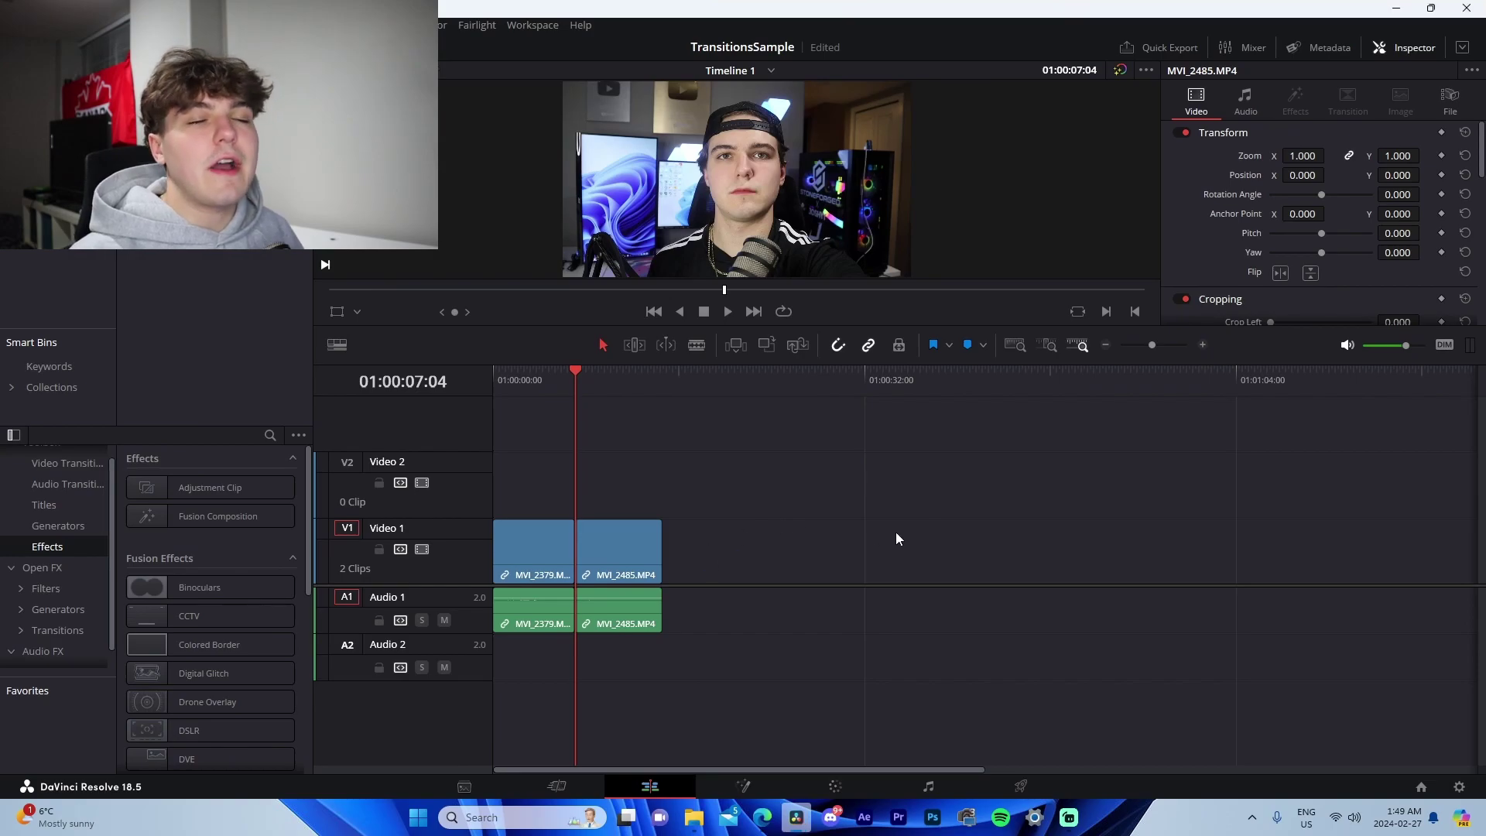
pyautogui.click(495, 380)
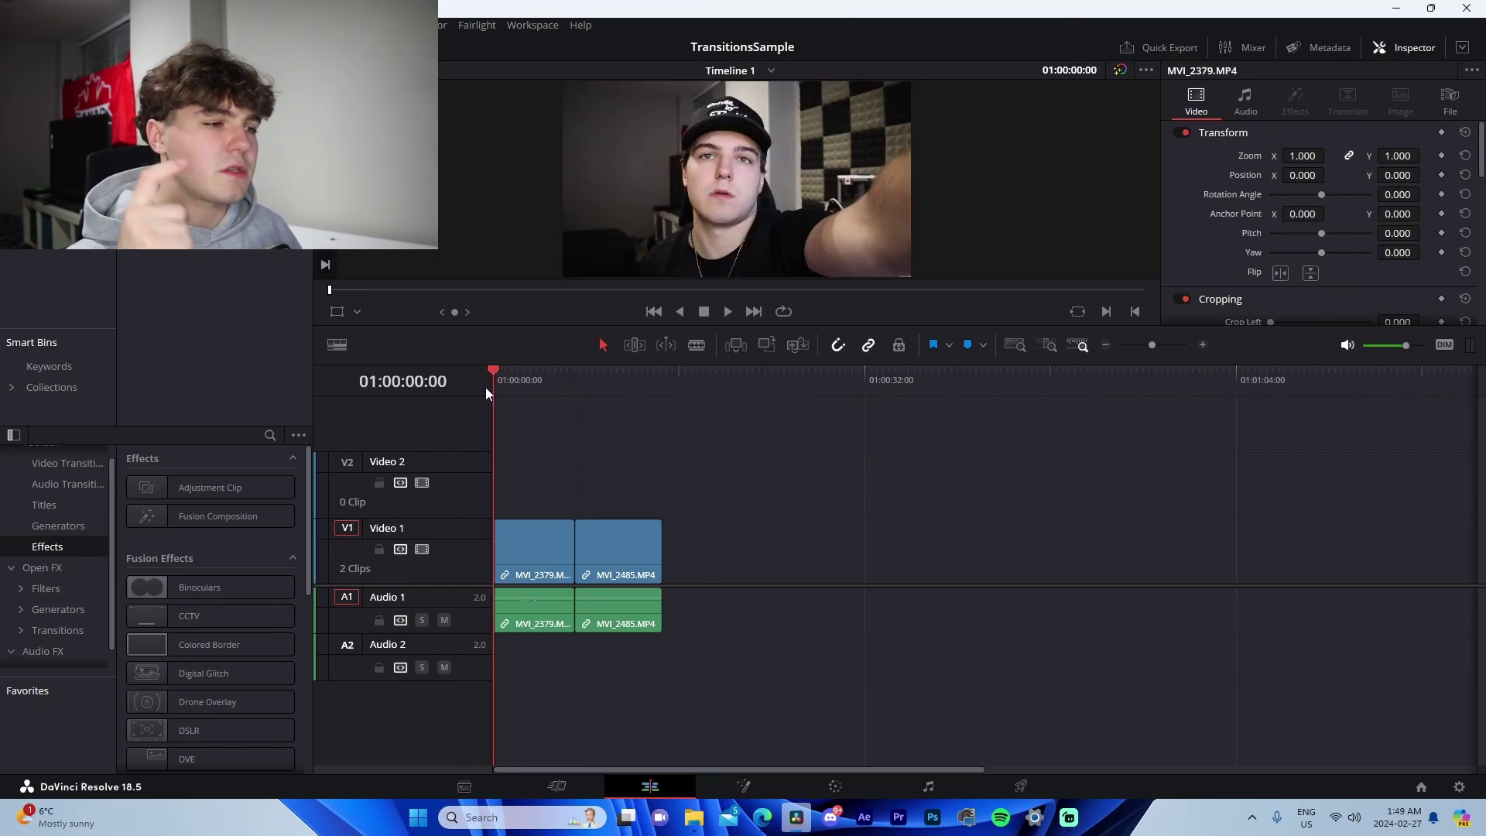
pyautogui.click(1202, 344)
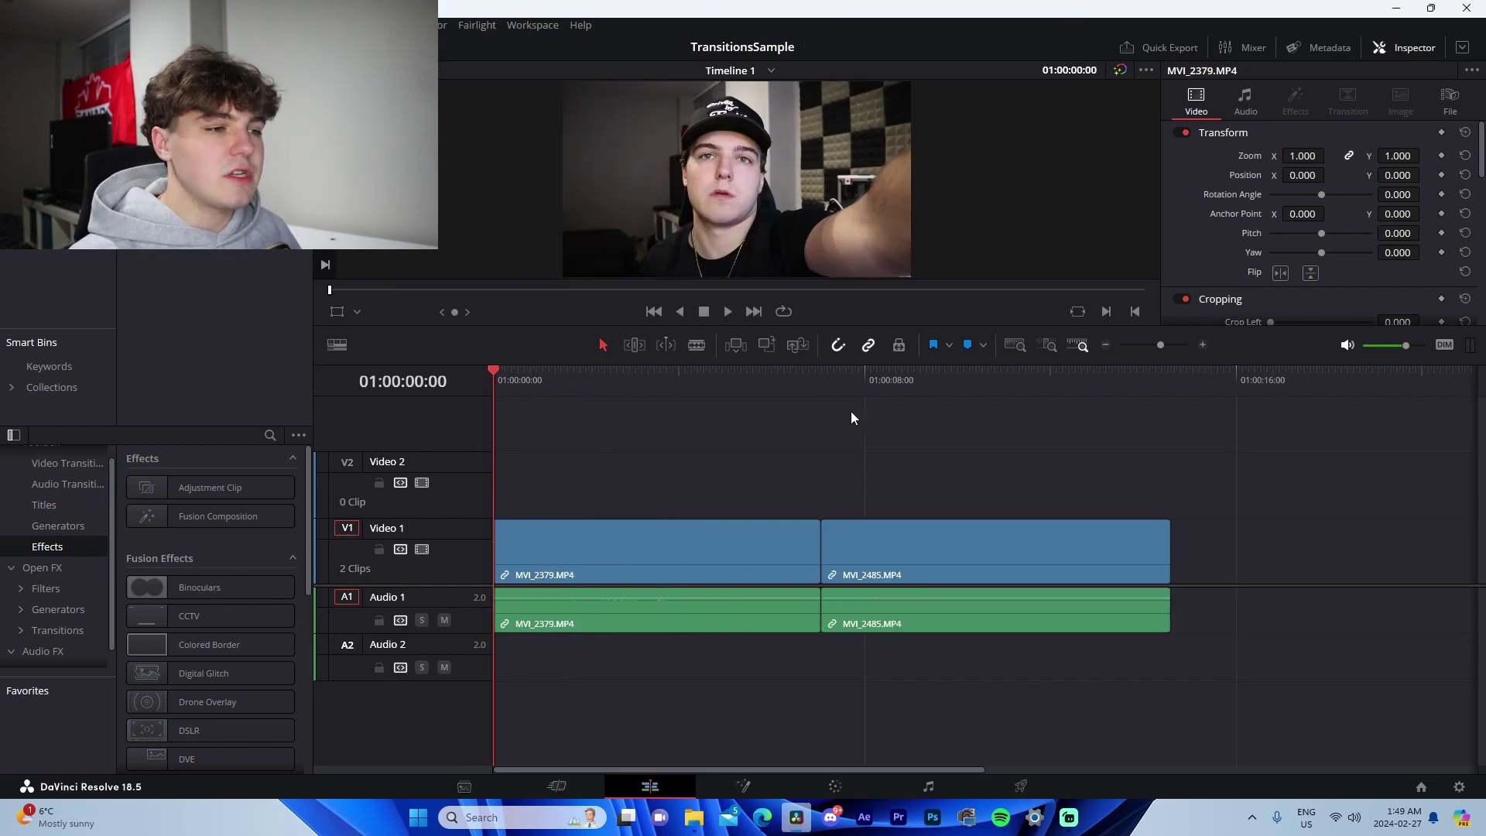
# Step: Scrub and play back across the cut between MVI_2379 and MVI_2485 to review it
pyautogui.moveTo(737, 380); pyautogui.dragTo(899, 398)
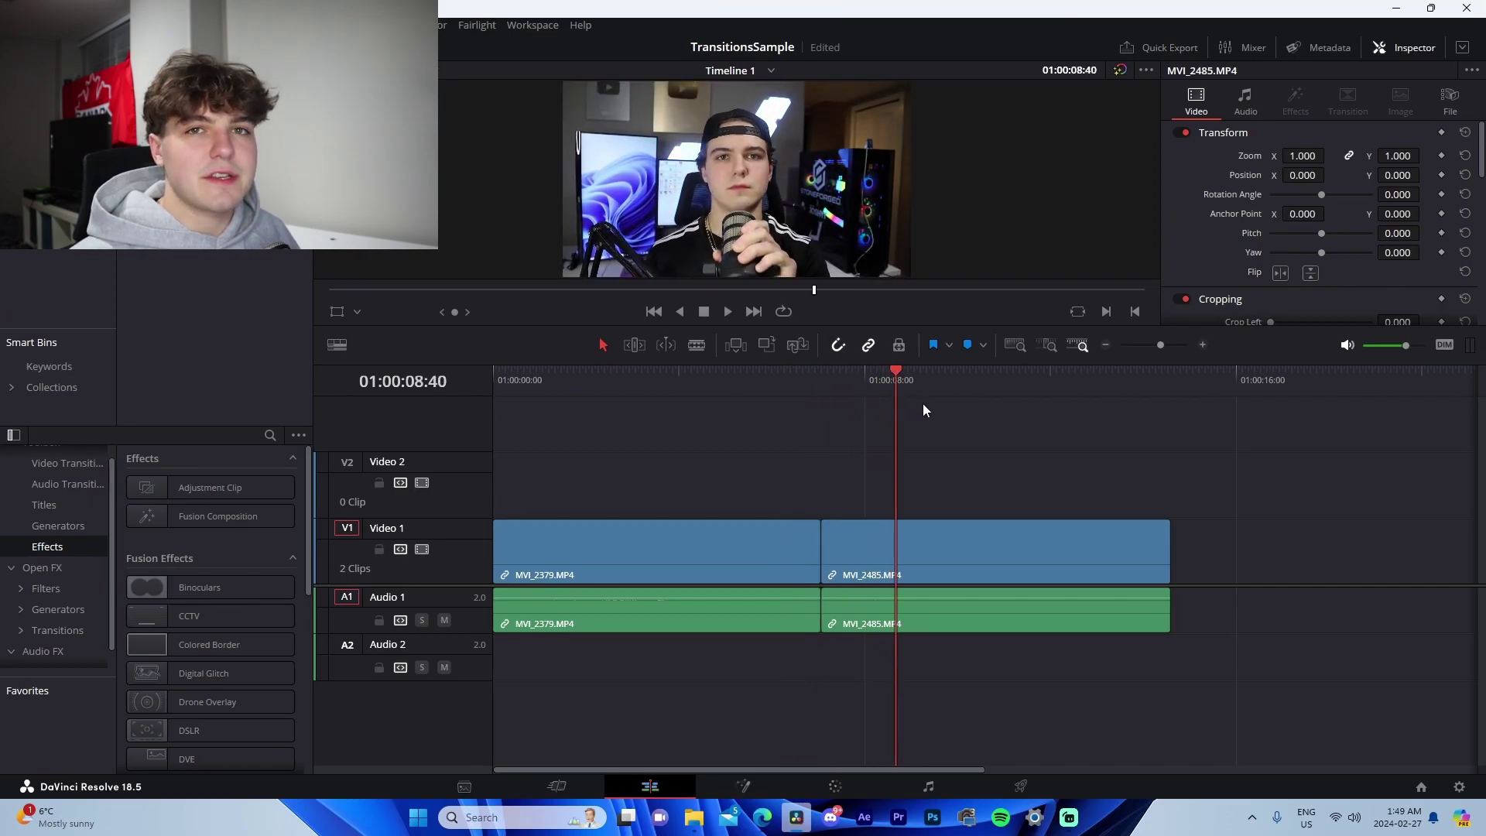
pyautogui.press('Up')
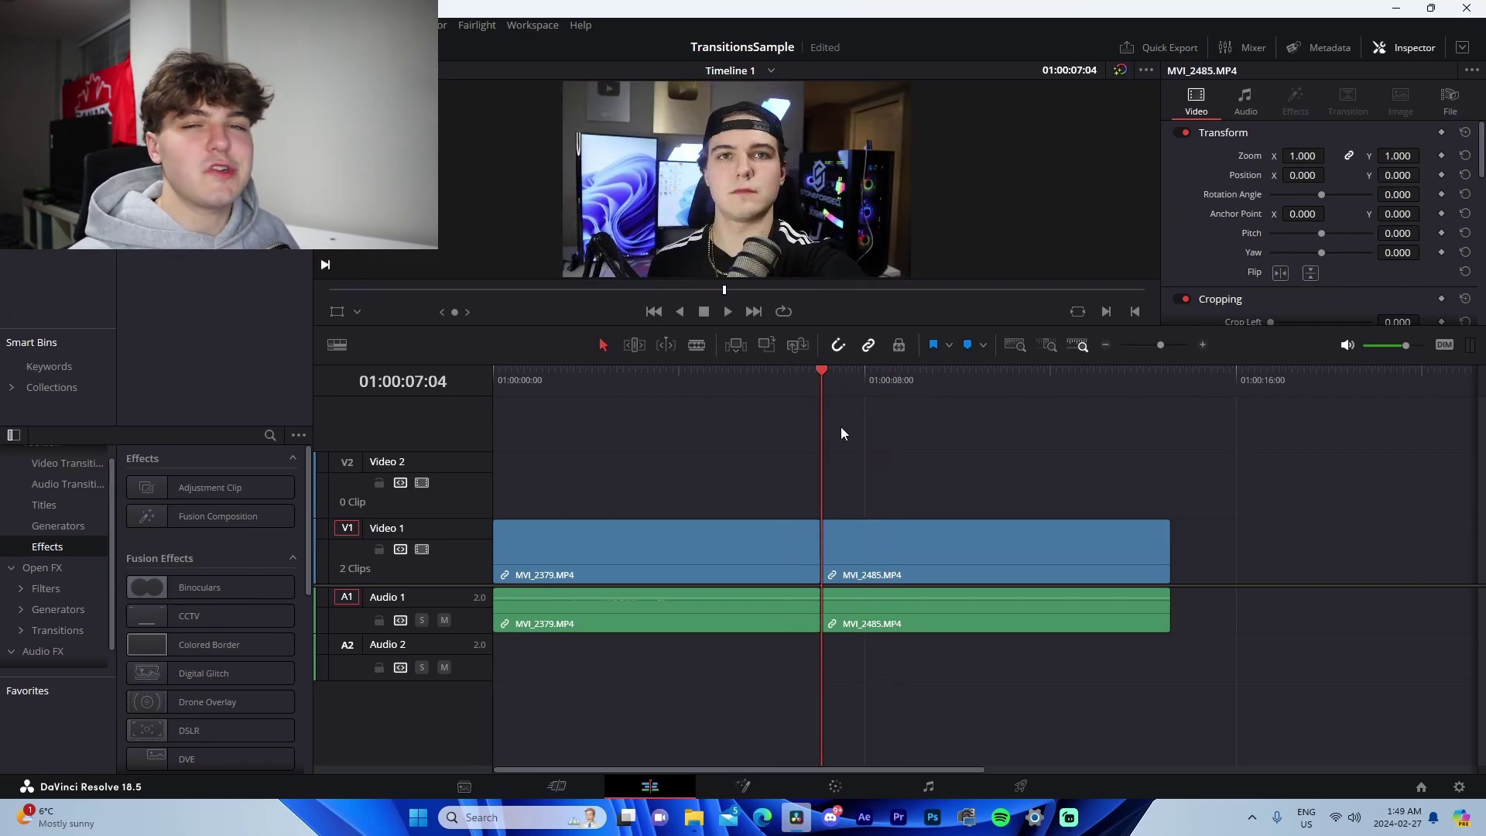
pyautogui.moveTo(770, 391); pyautogui.dragTo(964, 440)
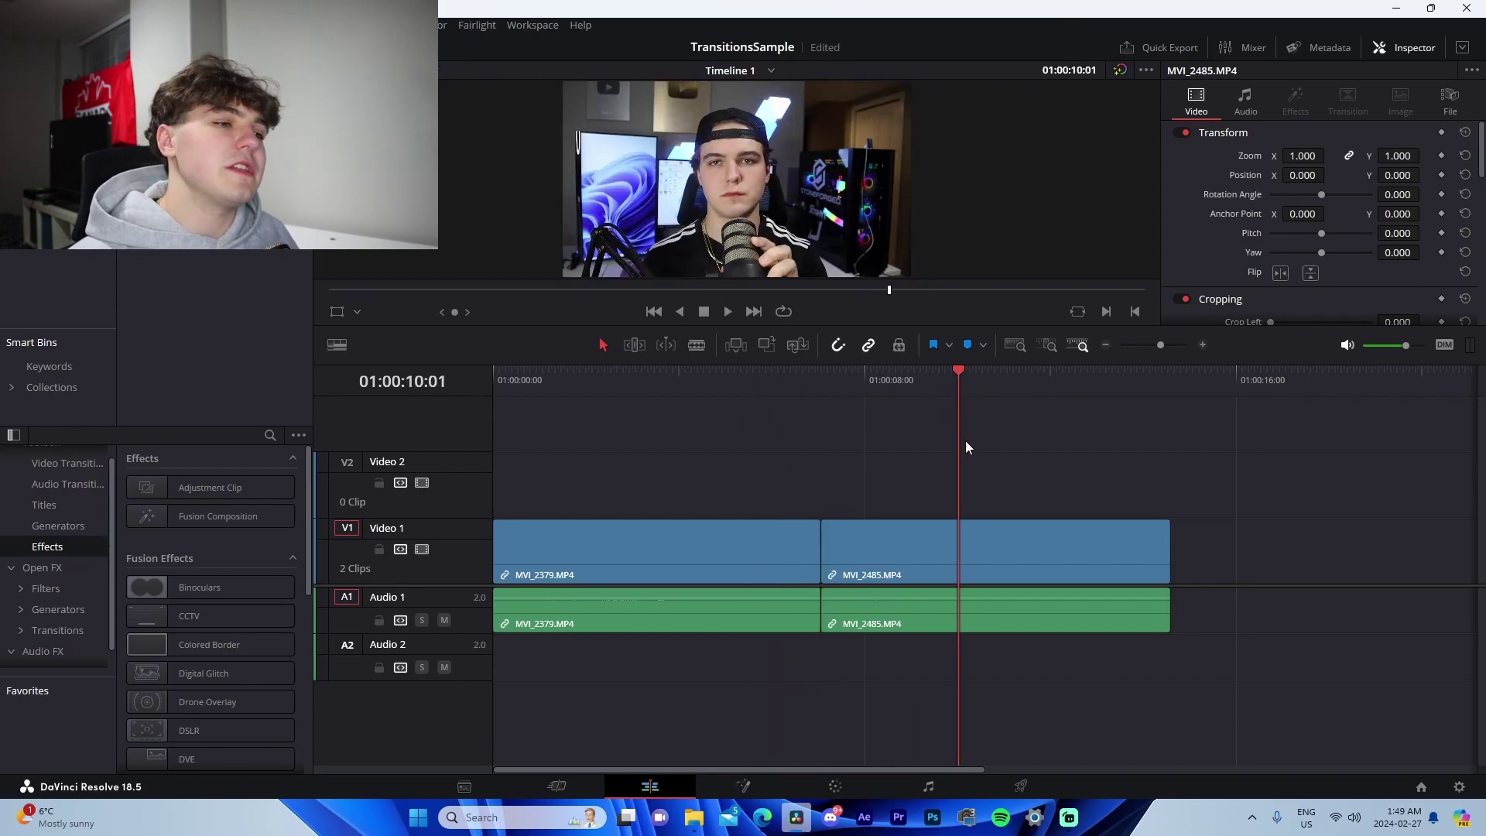
pyautogui.moveTo(840, 431); pyautogui.dragTo(763, 401)
pyautogui.click(750, 379)
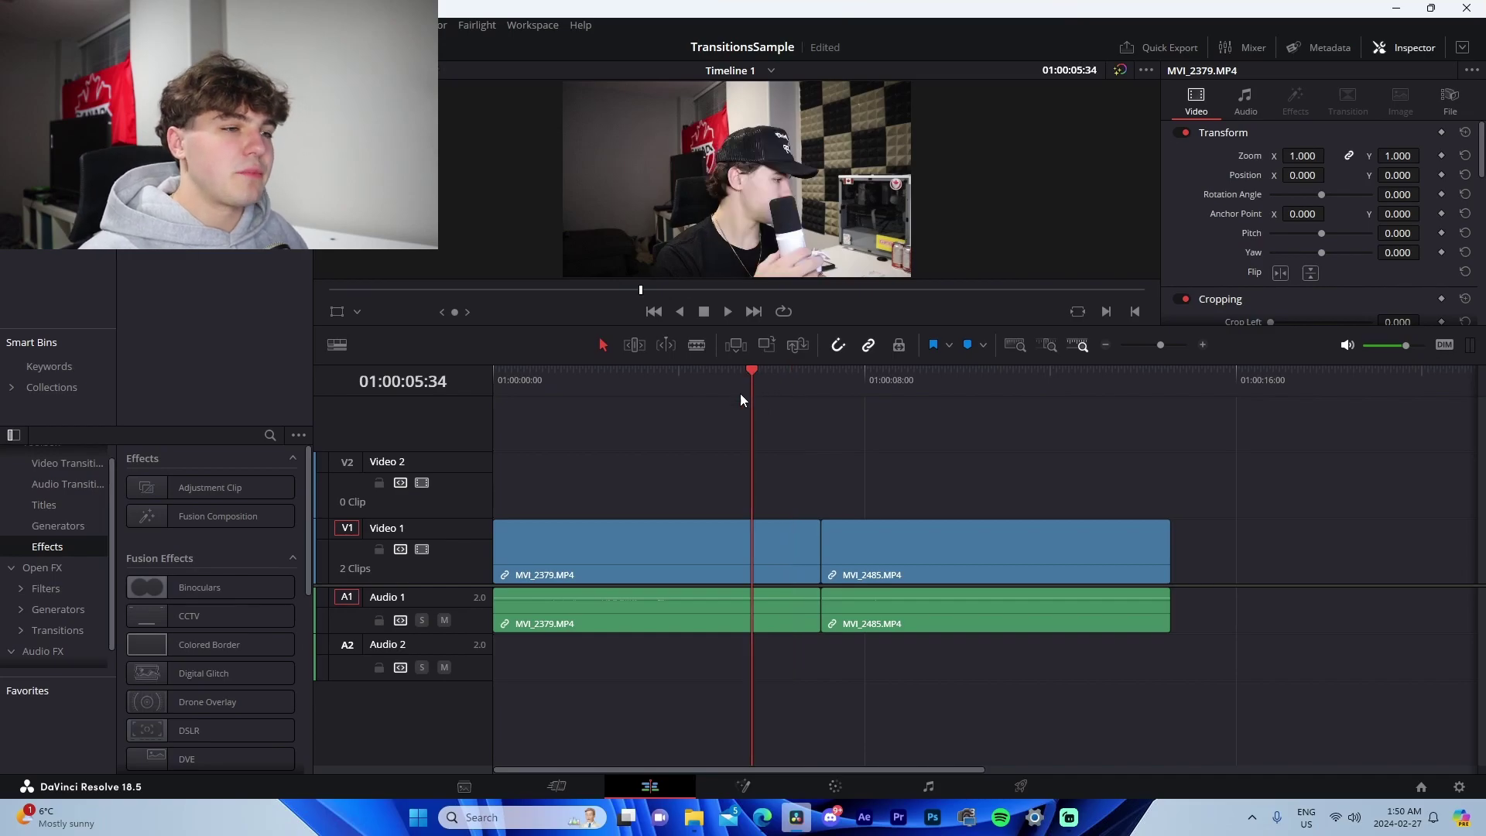
pyautogui.press('space')
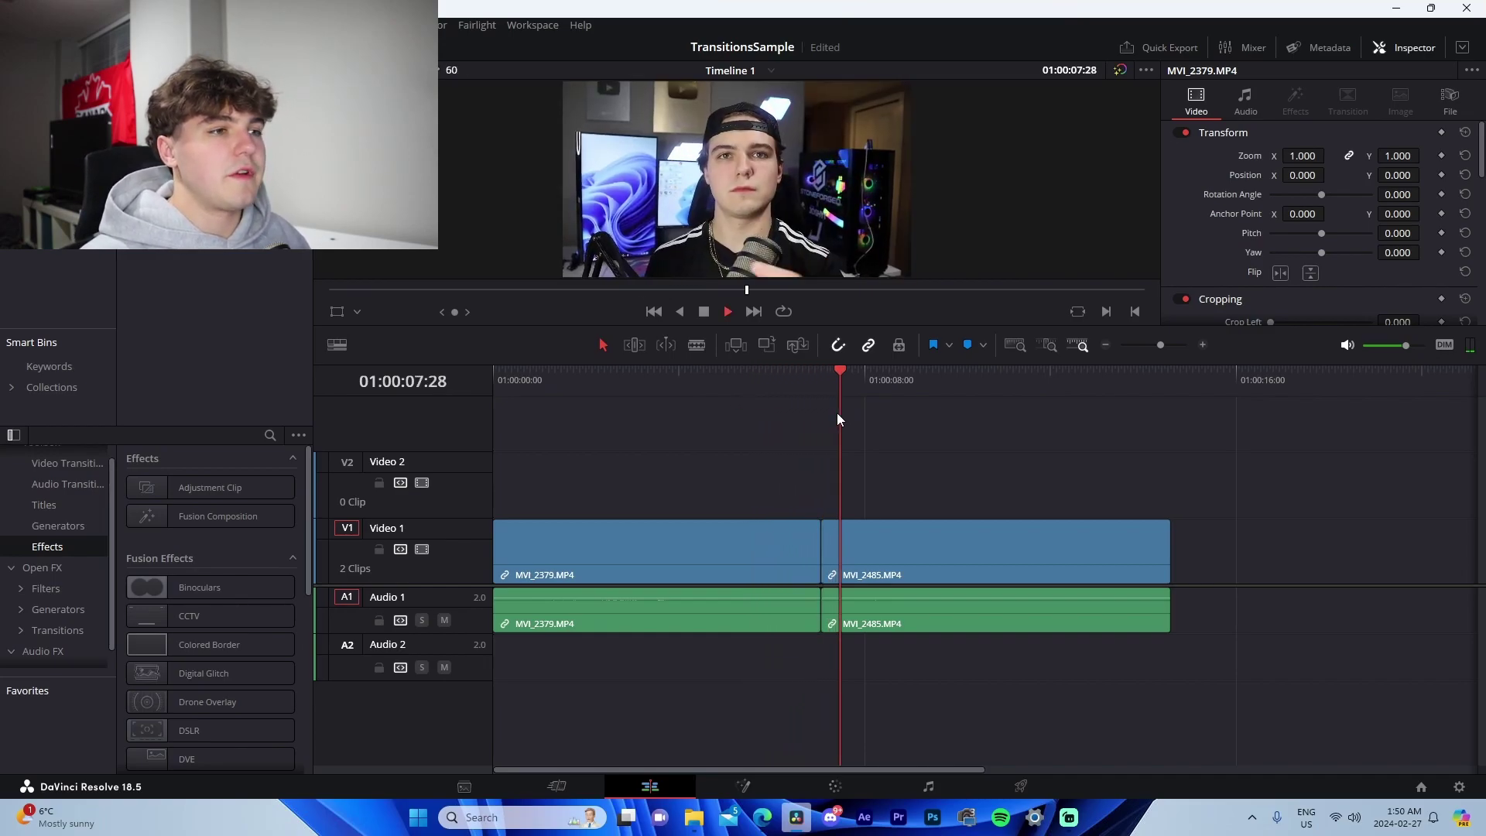
pyautogui.press('space')
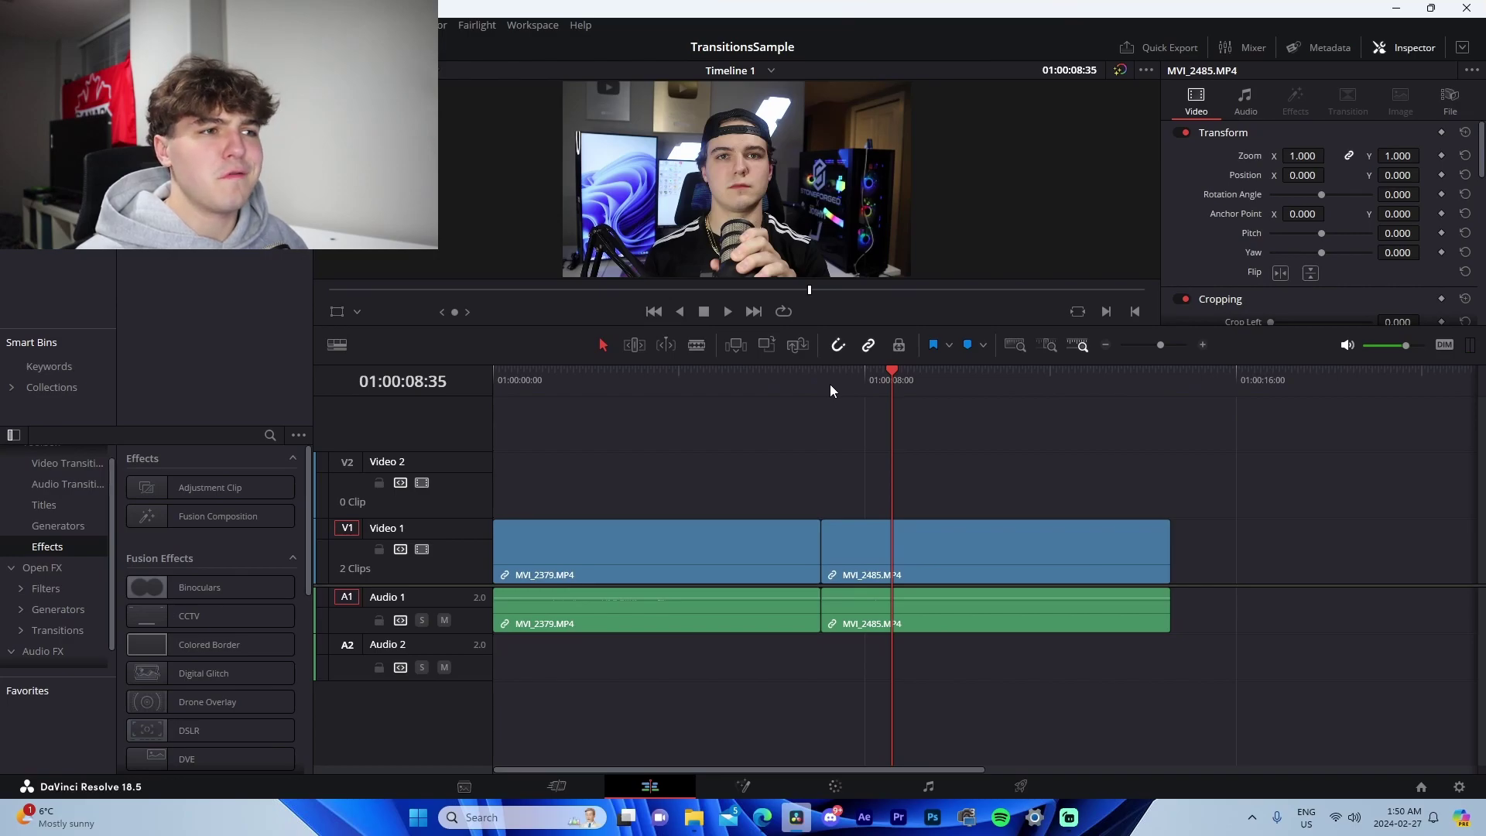
pyautogui.moveTo(814, 379); pyautogui.dragTo(782, 378)
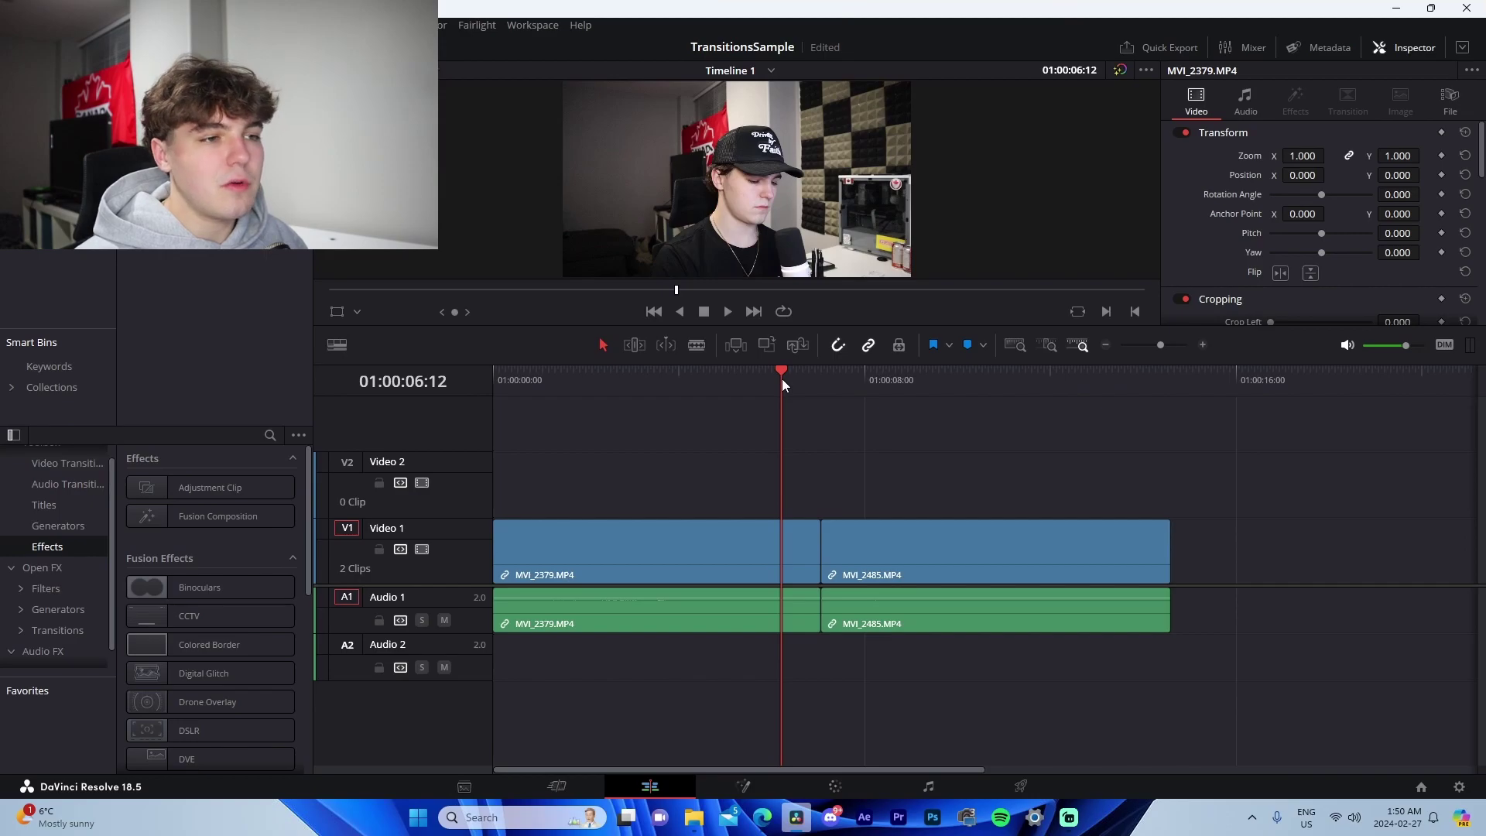
pyautogui.press('space')
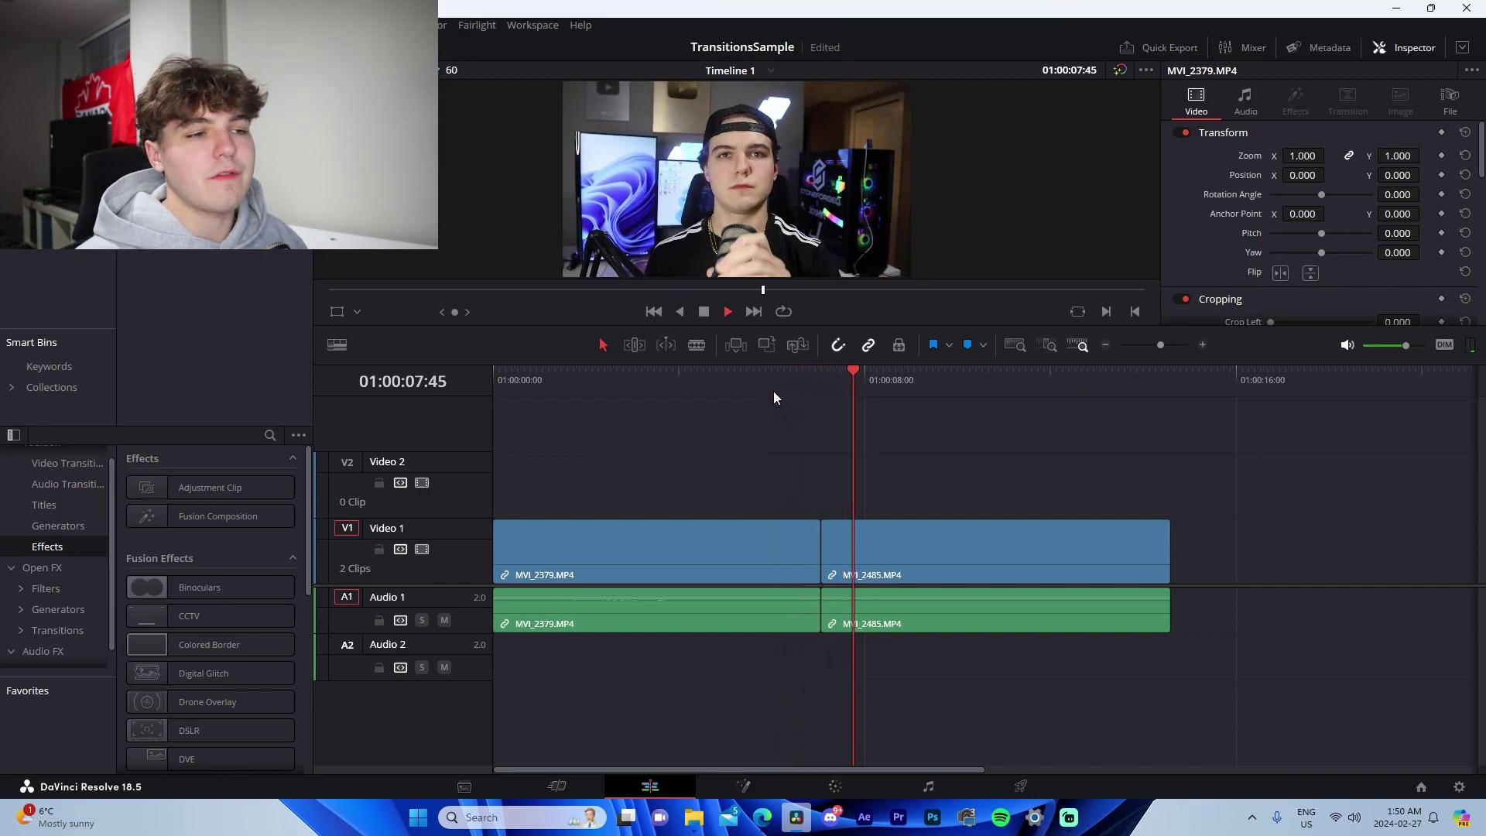
pyautogui.moveTo(801, 389)
pyautogui.mouseDown()
pyautogui.moveTo(856, 387)
pyautogui.moveTo(822, 396)
pyautogui.mouseUp()
pyautogui.moveTo(741, 490); pyautogui.dragTo(945, 588)
# Step: Trim MVI_2379's head and MVI_2485's tail, slide both to the start, and replay the 01:00:04:54 cut
pyautogui.click(493, 556)
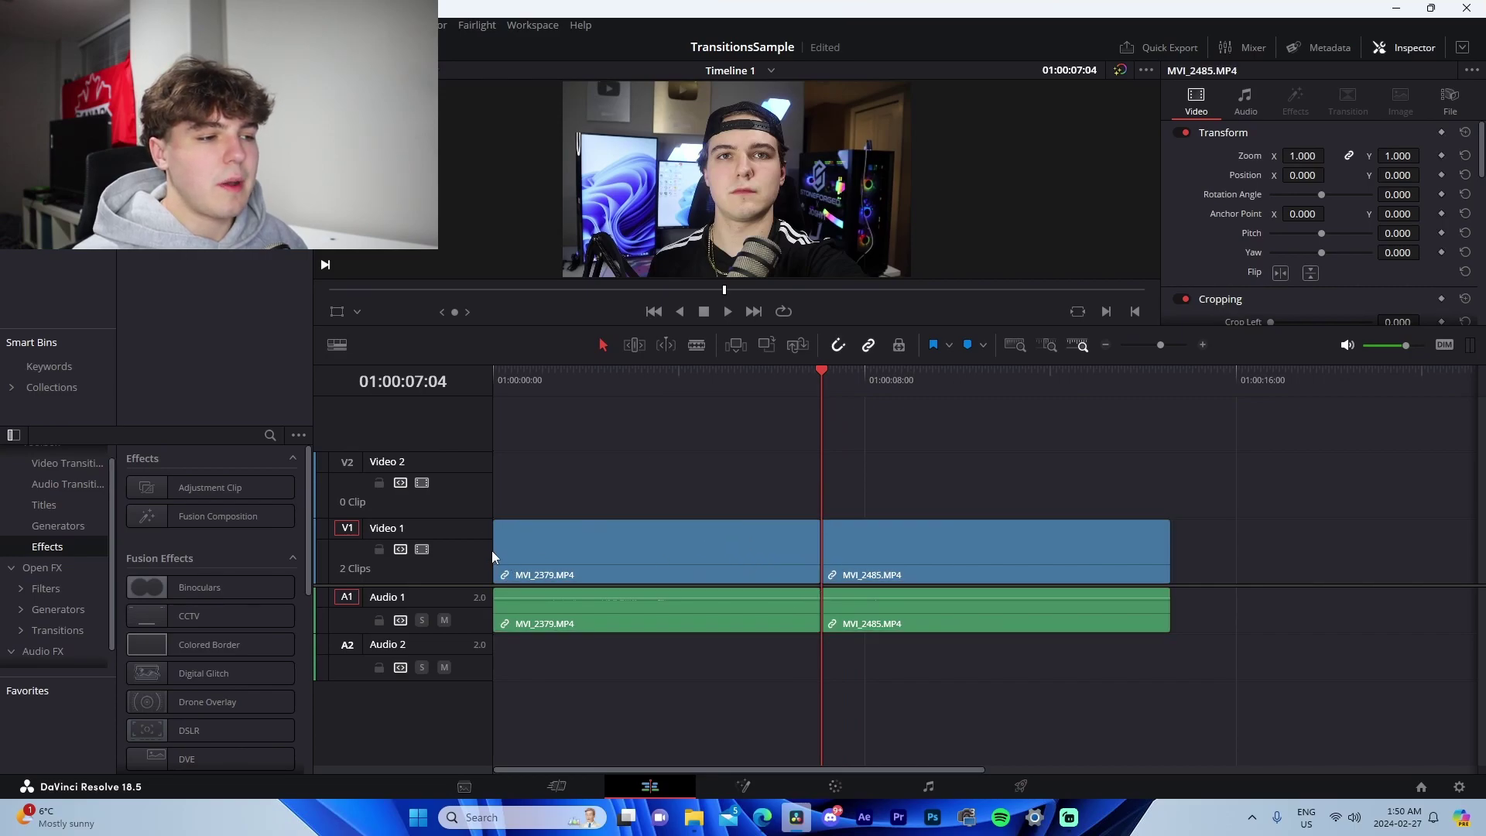
pyautogui.moveTo(492, 556); pyautogui.dragTo(594, 556)
pyautogui.moveTo(1174, 559); pyautogui.dragTo(1035, 556)
pyautogui.moveTo(740, 562); pyautogui.dragTo(640, 562)
pyautogui.click(720, 387)
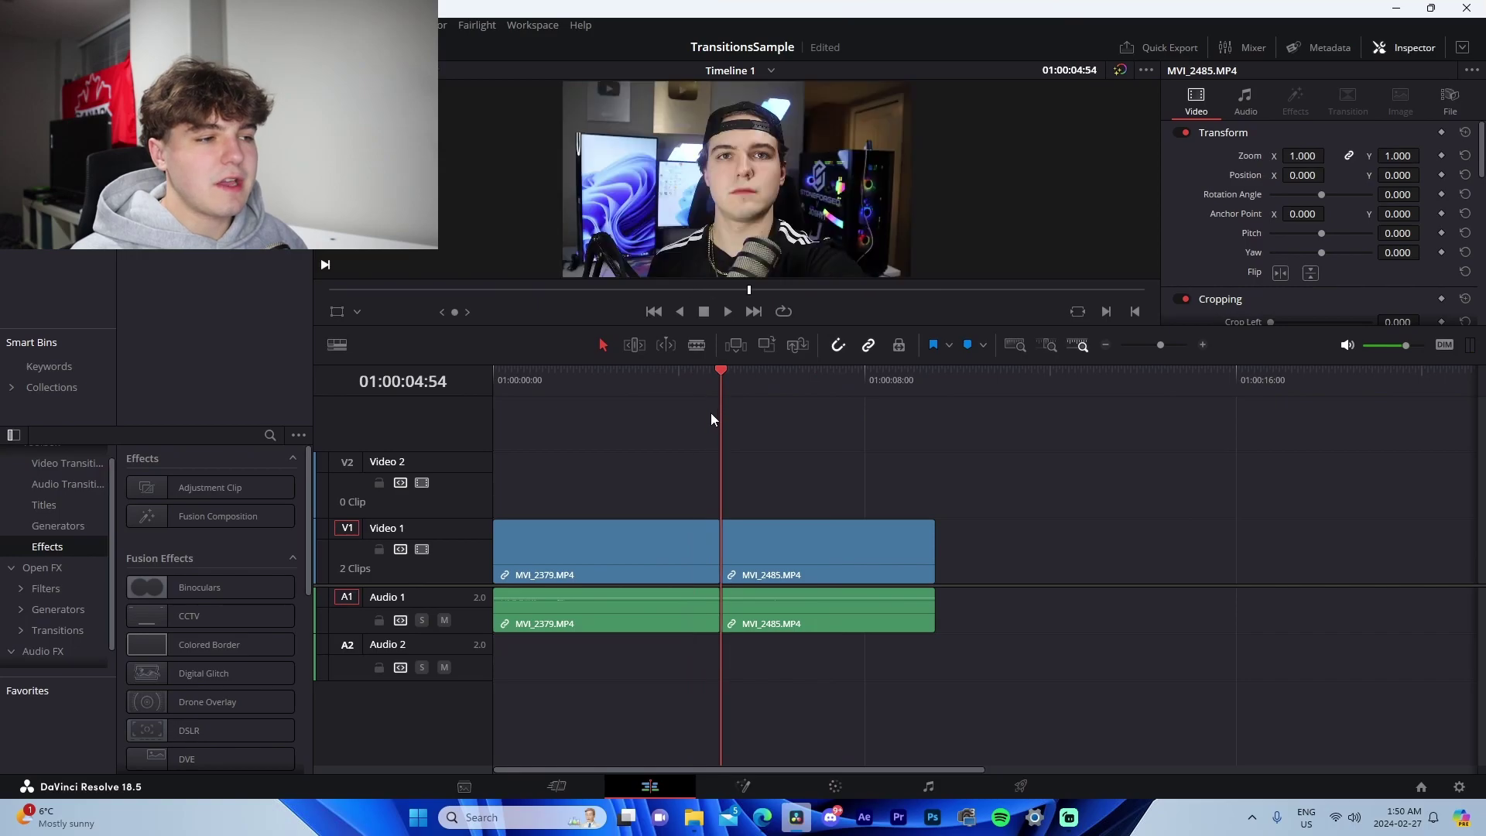
pyautogui.press('space')
pyautogui.press('space')
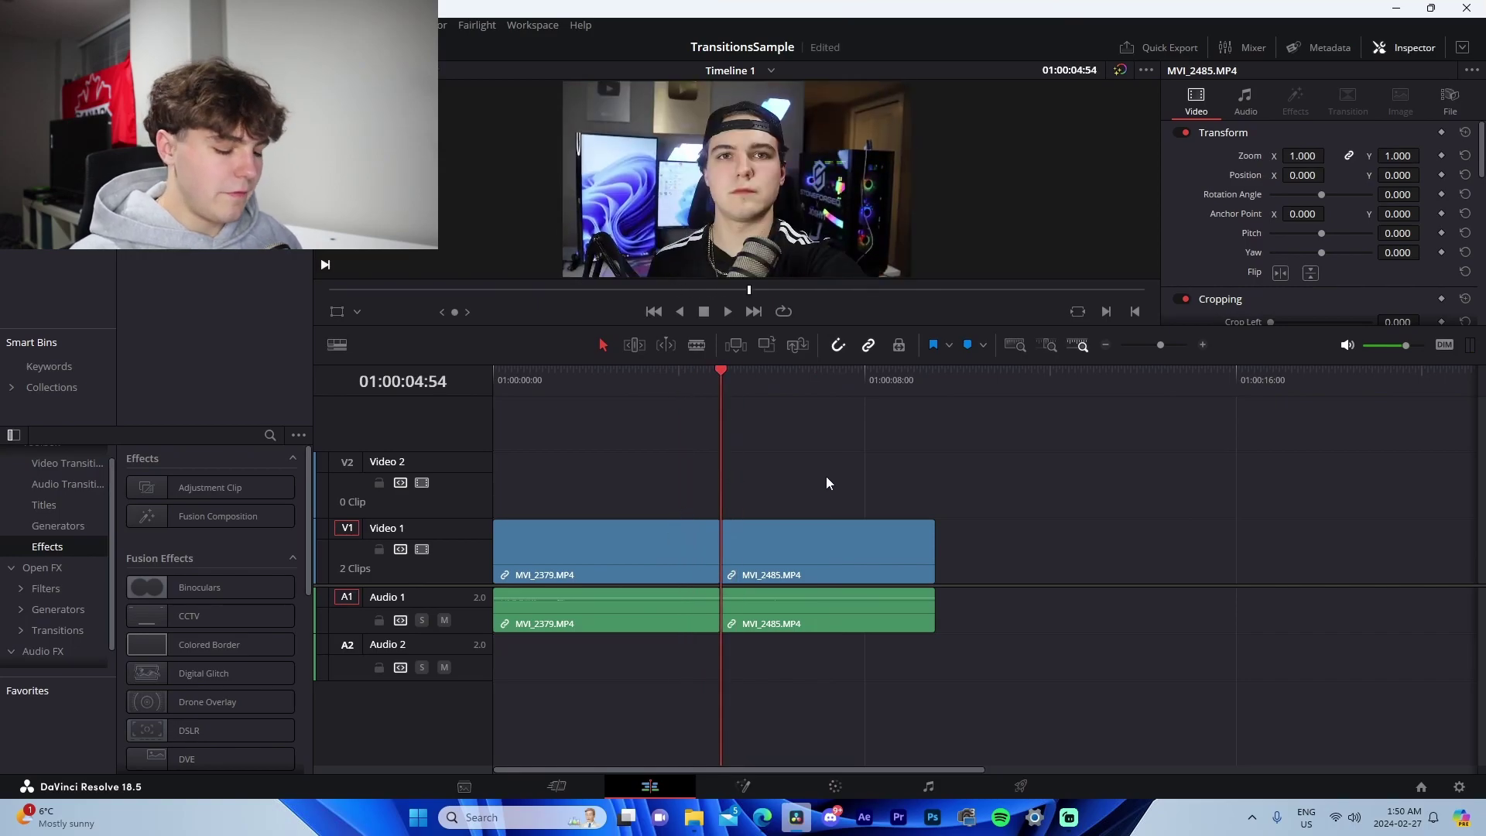
# Step: Add a marker at the 01:00:04:54 cut and toggle the Media Pool and Effects panels off and on
pyautogui.press('m')
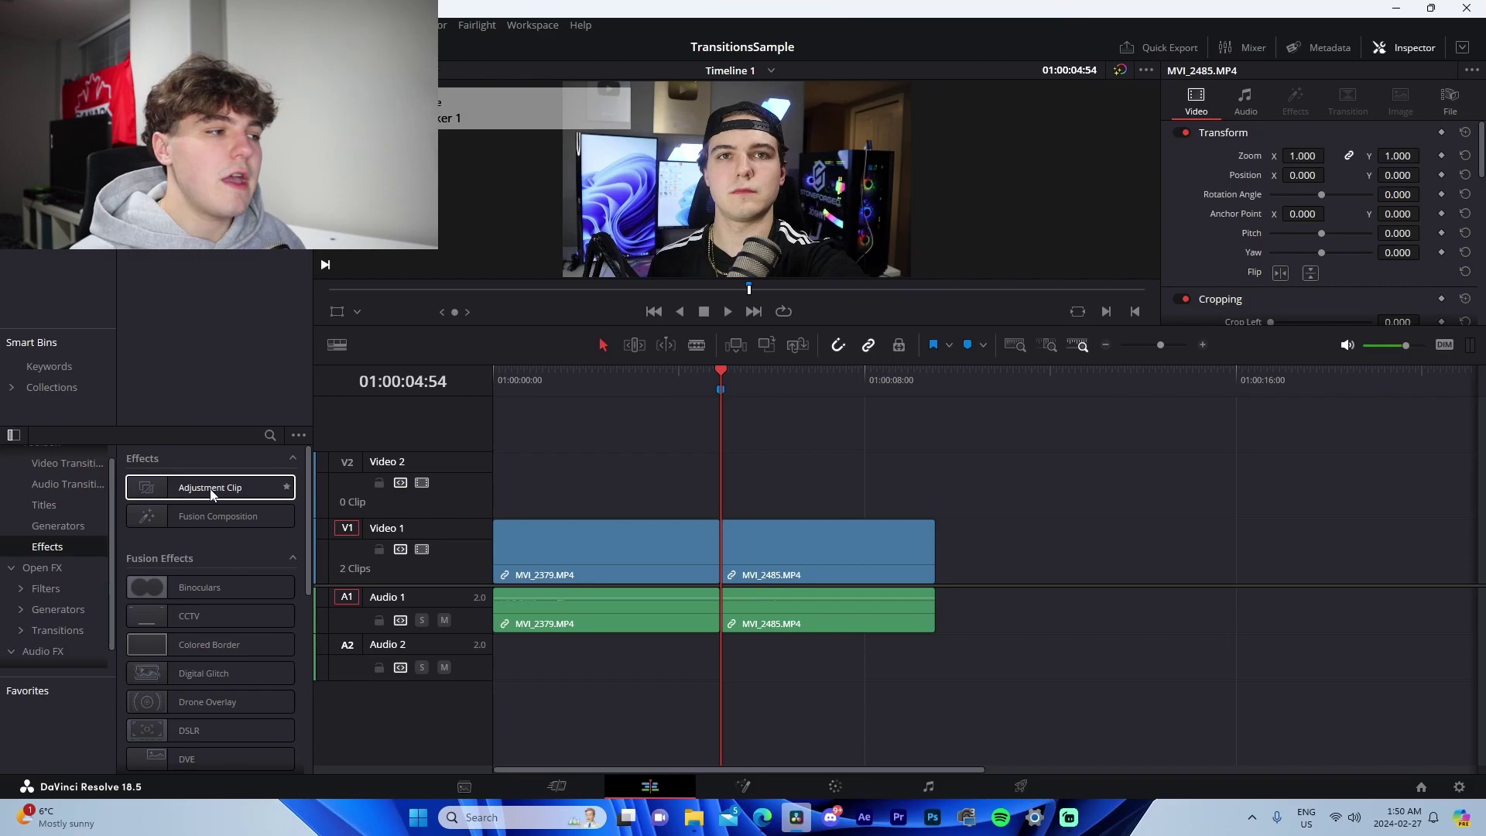
pyautogui.click(85, 47)
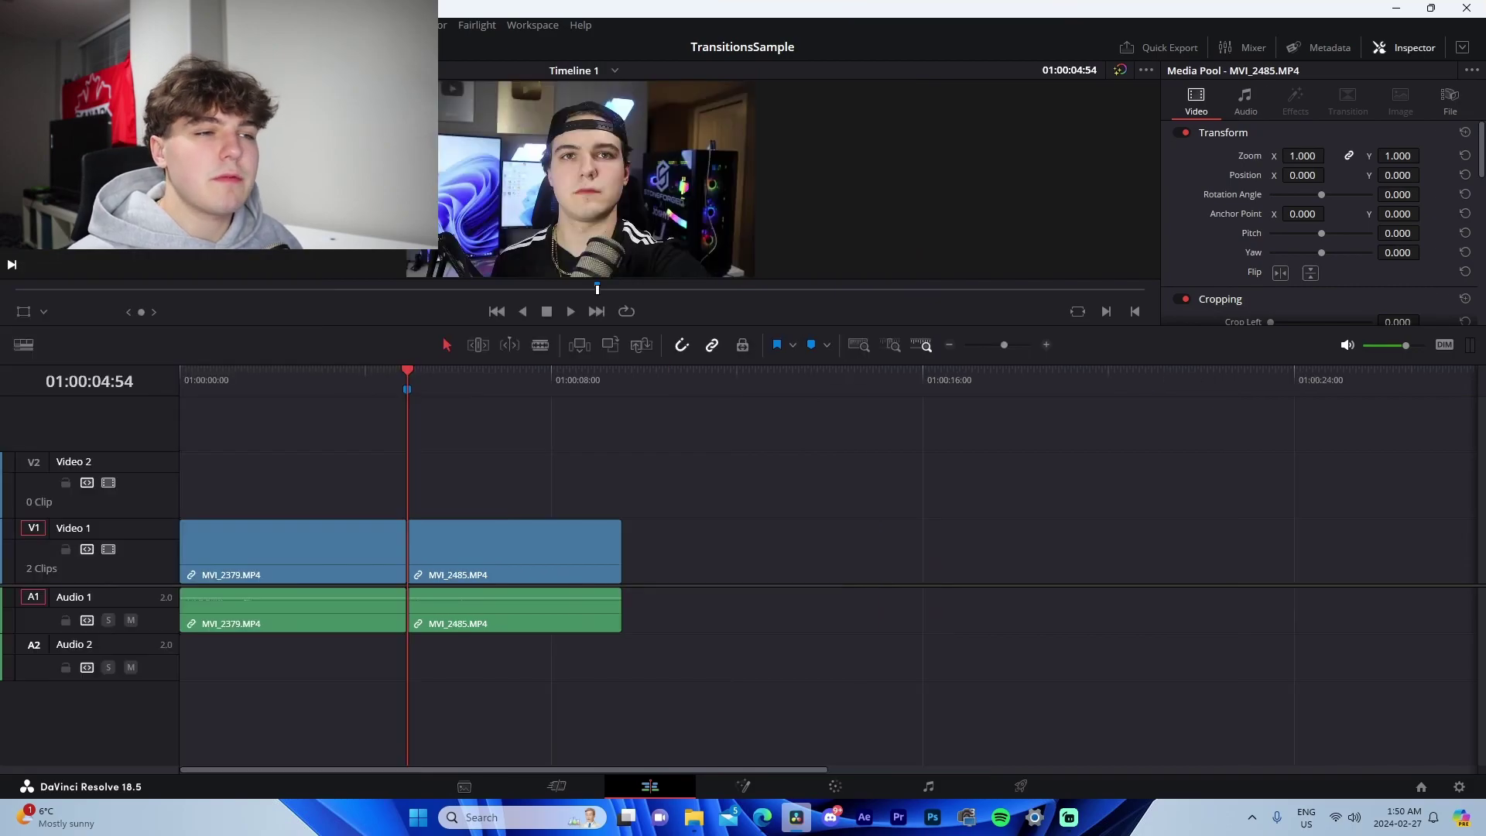
pyautogui.click(85, 47)
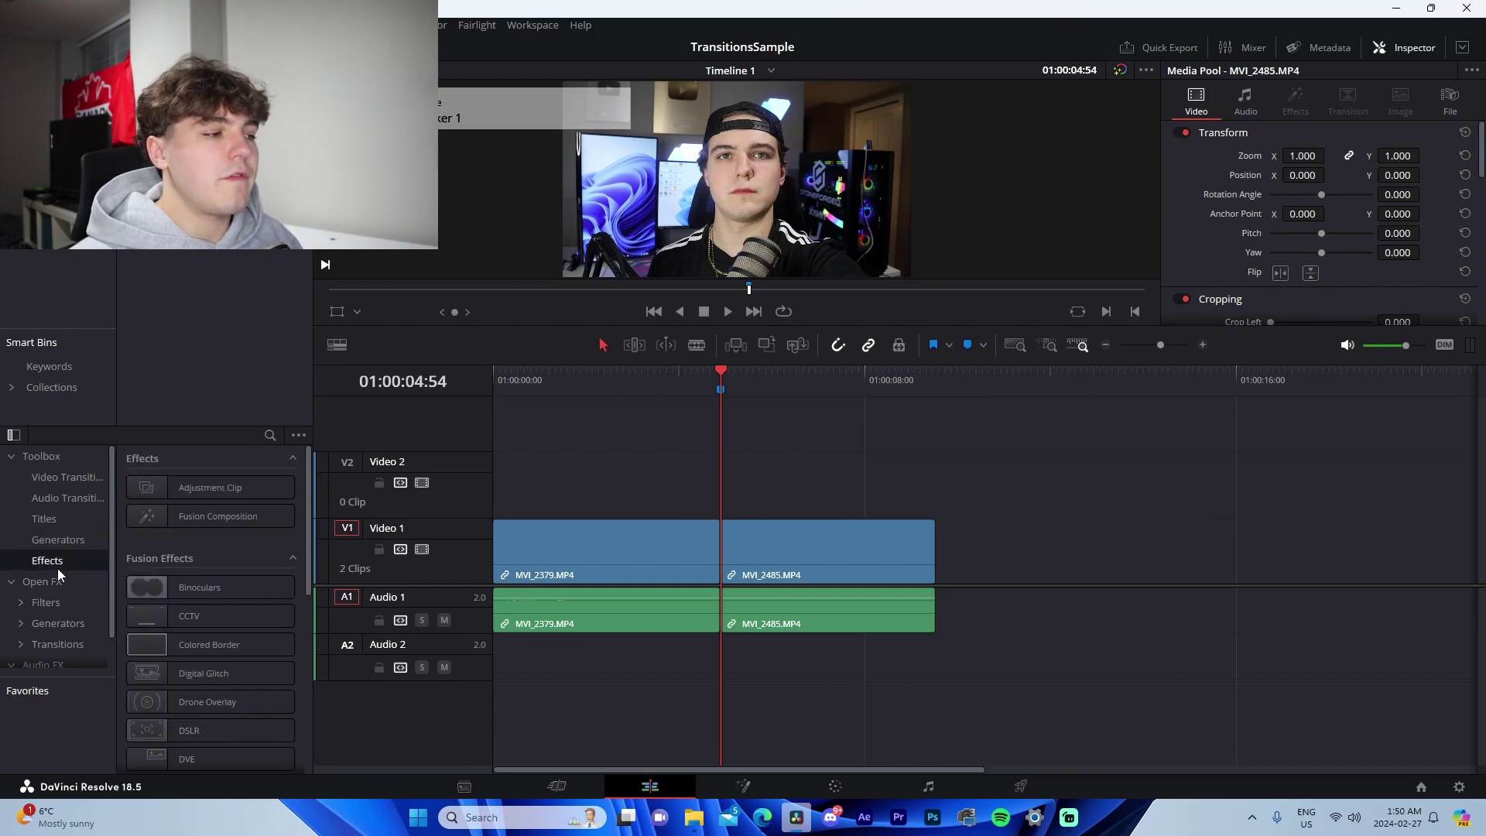
# Step: Place an Adjustment Clip on Video 2 over the cut and shorten its end
pyautogui.click(185, 507)
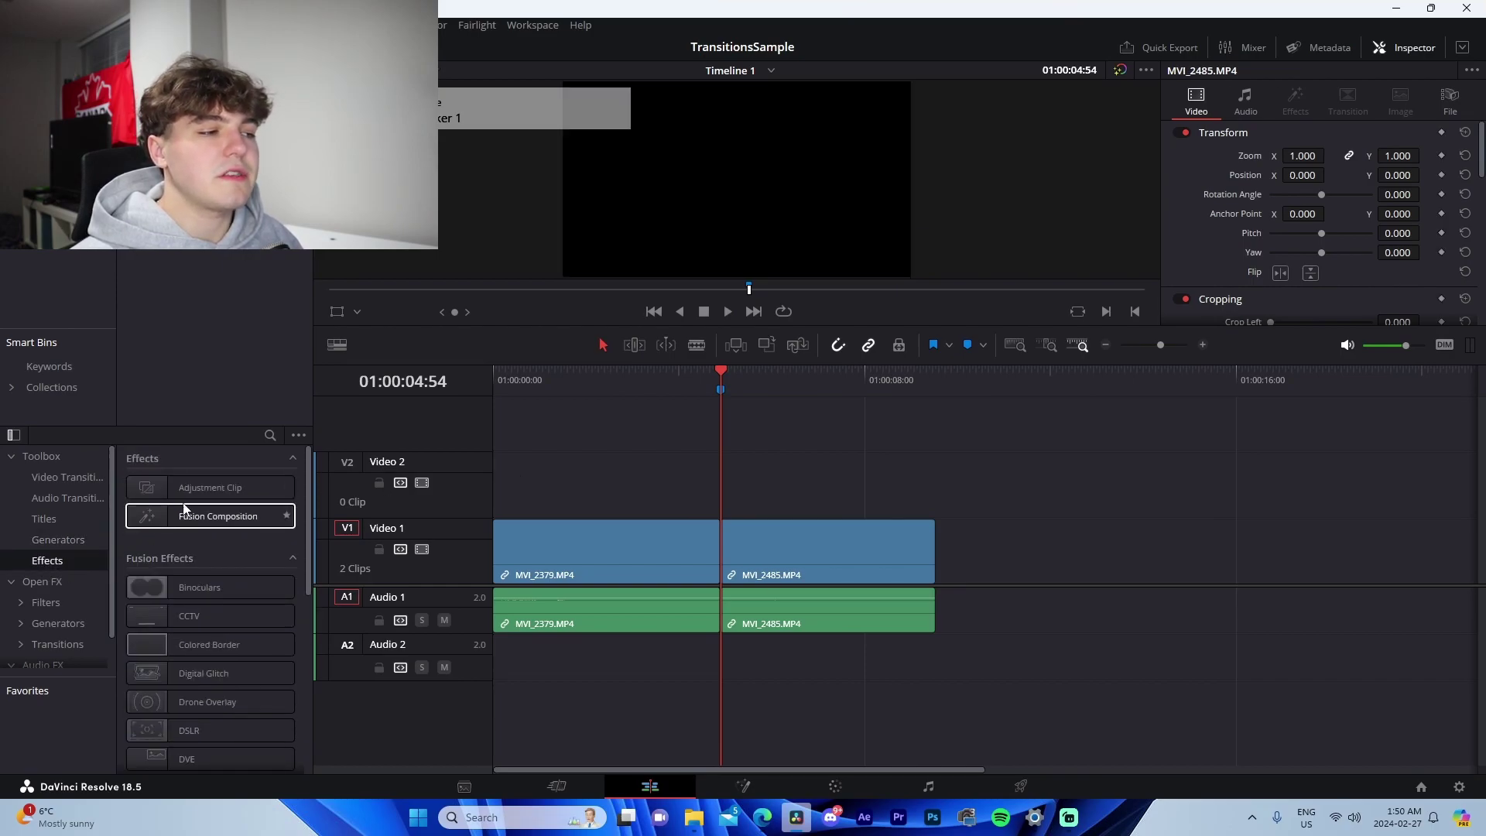
pyautogui.moveTo(190, 488); pyautogui.dragTo(677, 499)
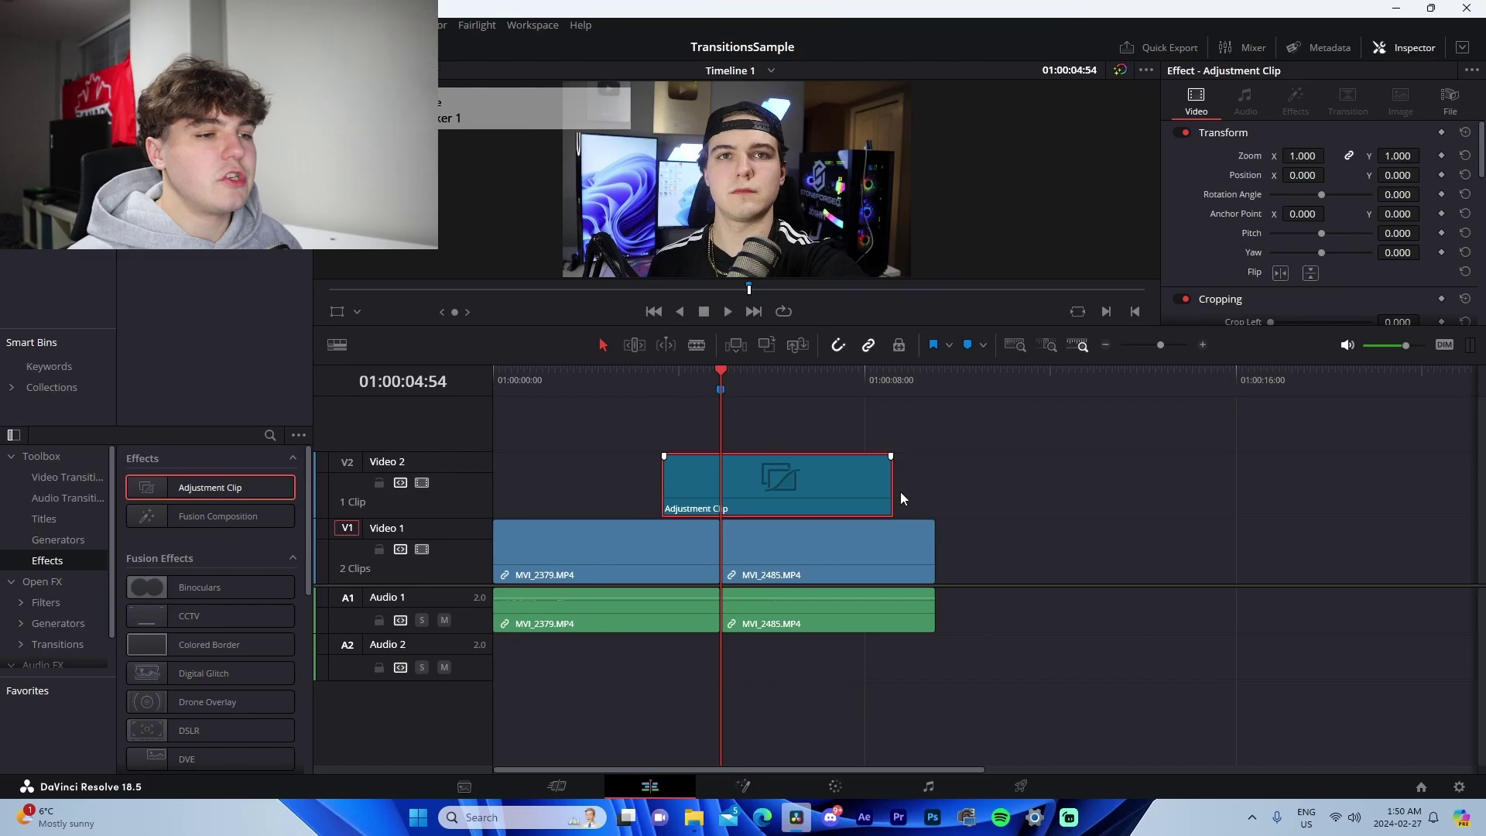
pyautogui.moveTo(892, 495); pyautogui.dragTo(780, 492)
# Step: Check the adjustment clip's start and end around the cut marker, ending on the marker
pyautogui.hotkey('ctrl', '=')
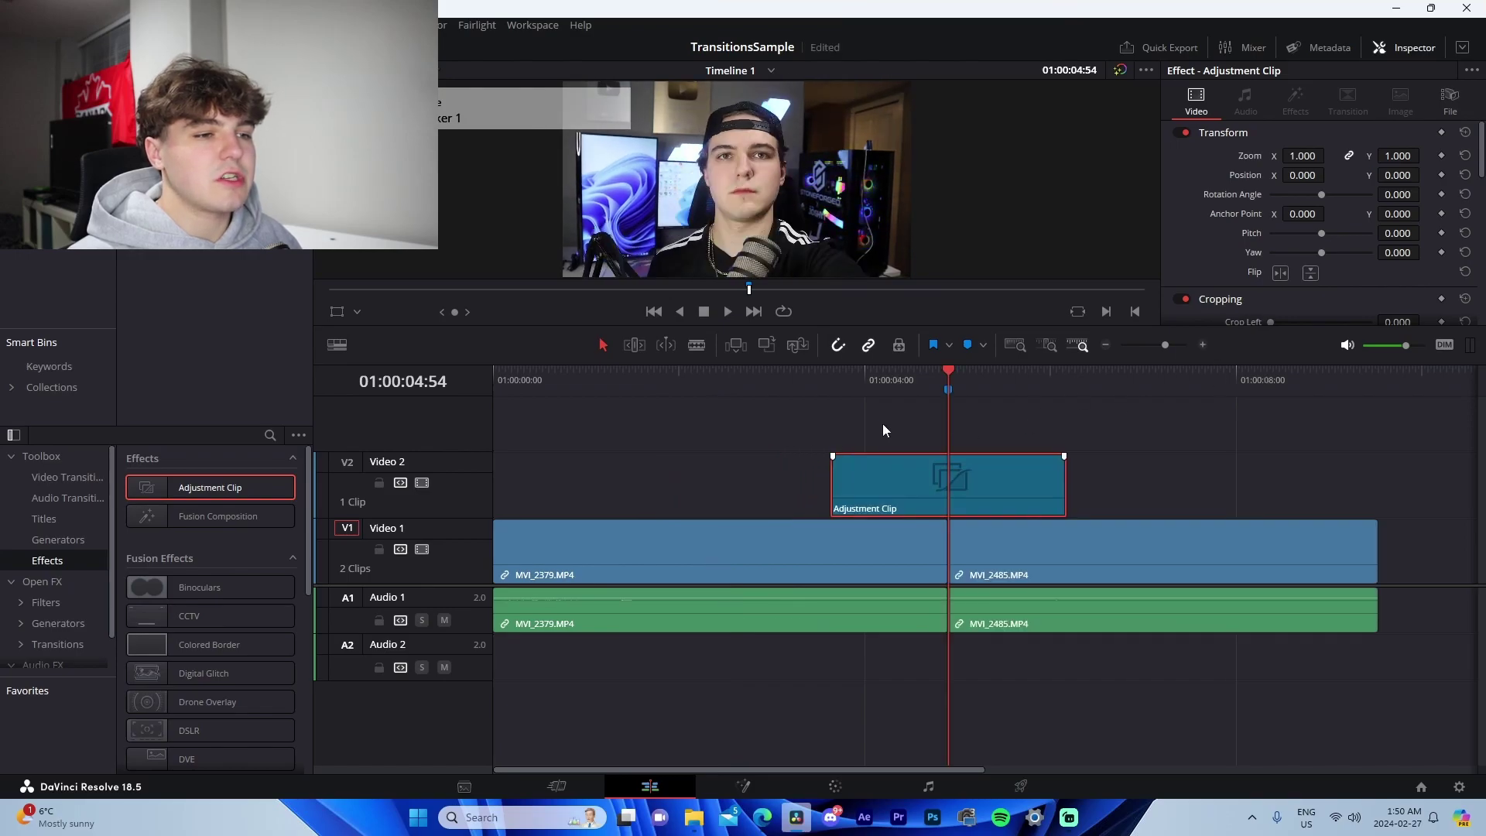
pyautogui.click(847, 382)
pyautogui.click(946, 377)
pyautogui.click(828, 377)
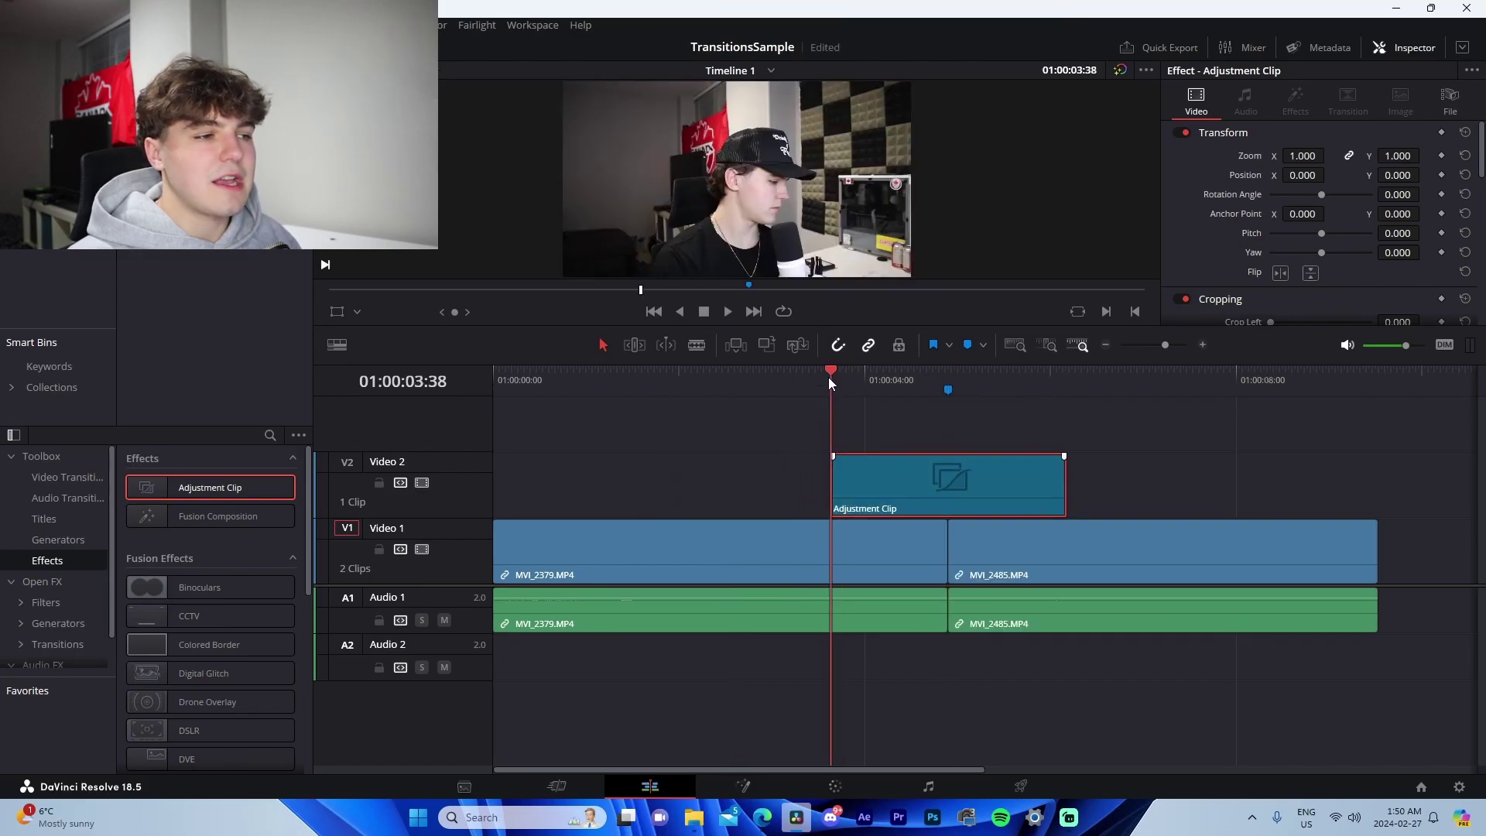
pyautogui.click(1068, 379)
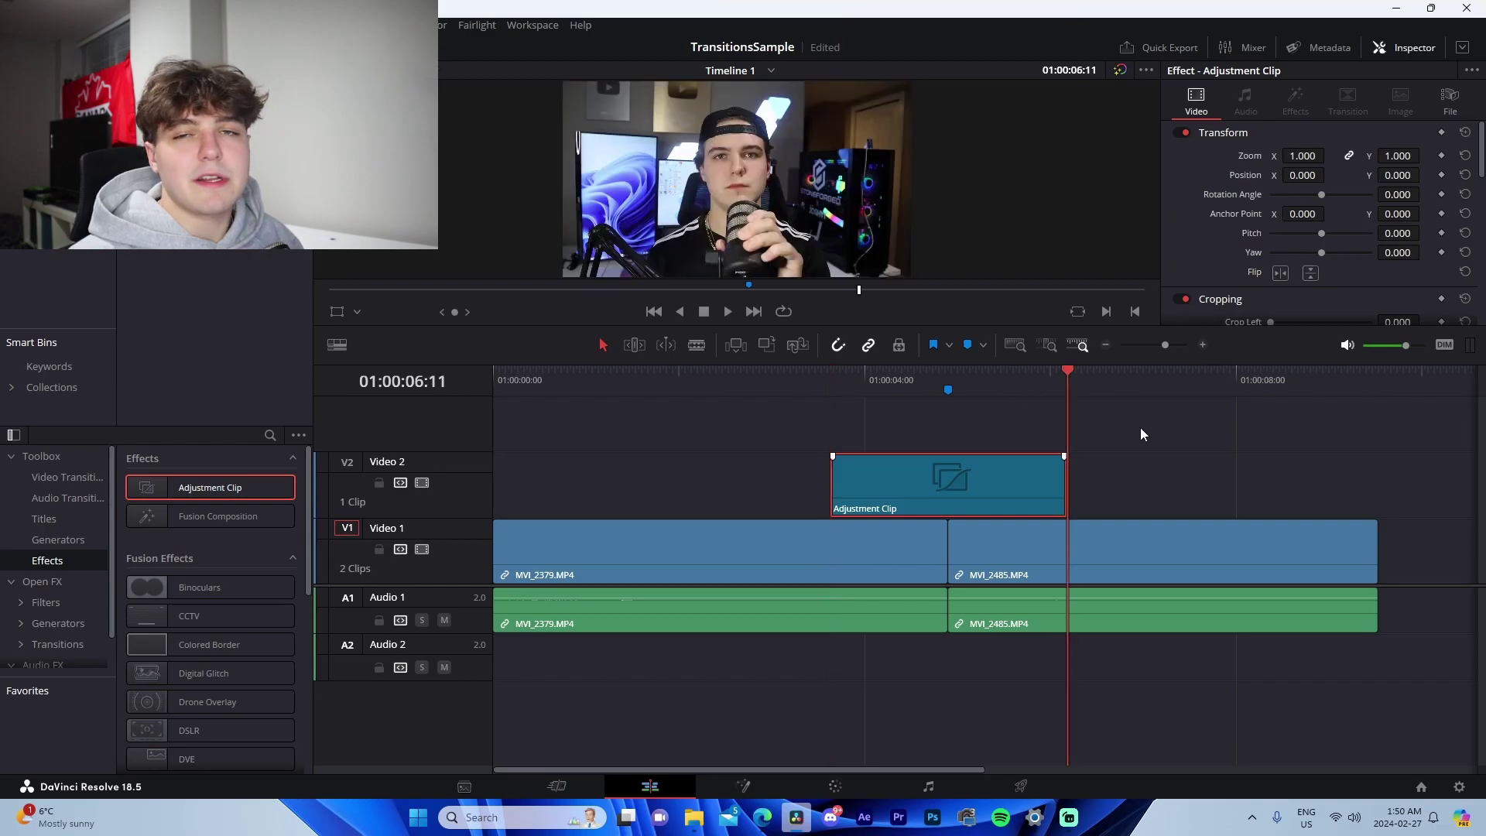
pyautogui.click(966, 382)
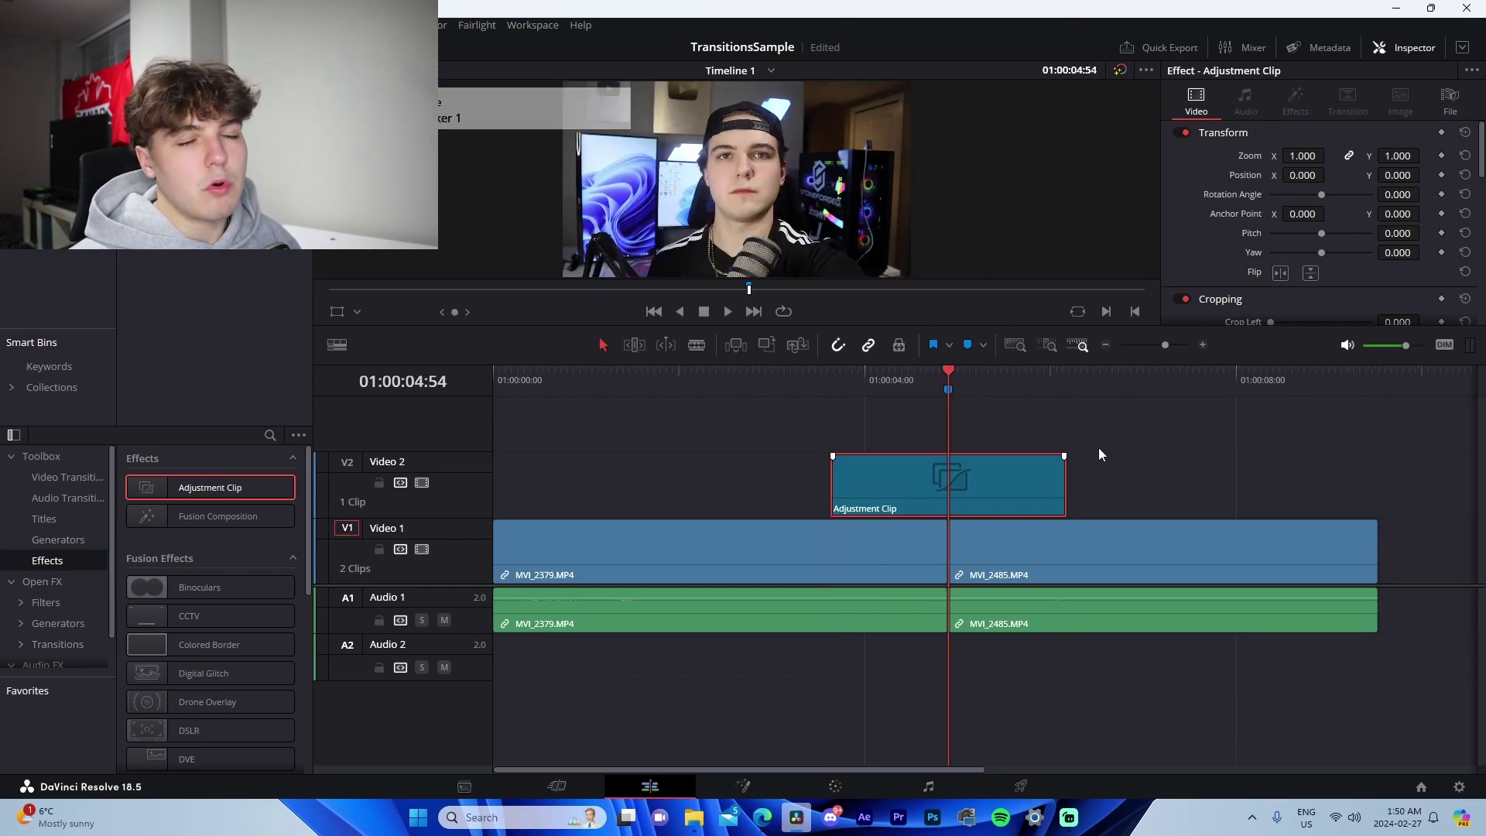
# Step: Open the adjustment clip in Fusion and add a Transform node
pyautogui.click(743, 785)
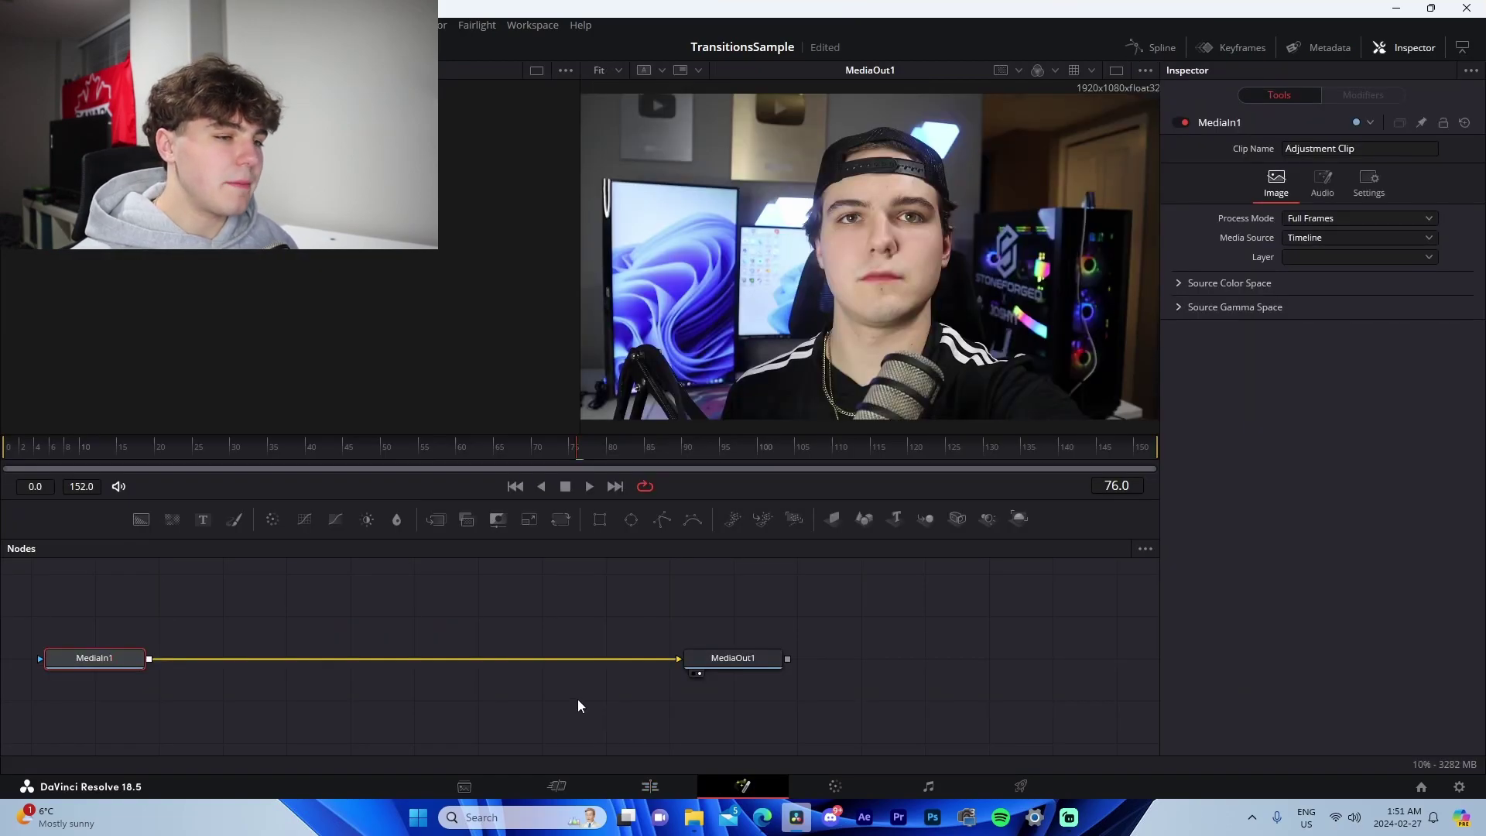
pyautogui.hotkey('shift', 'space')
pyautogui.write('t')
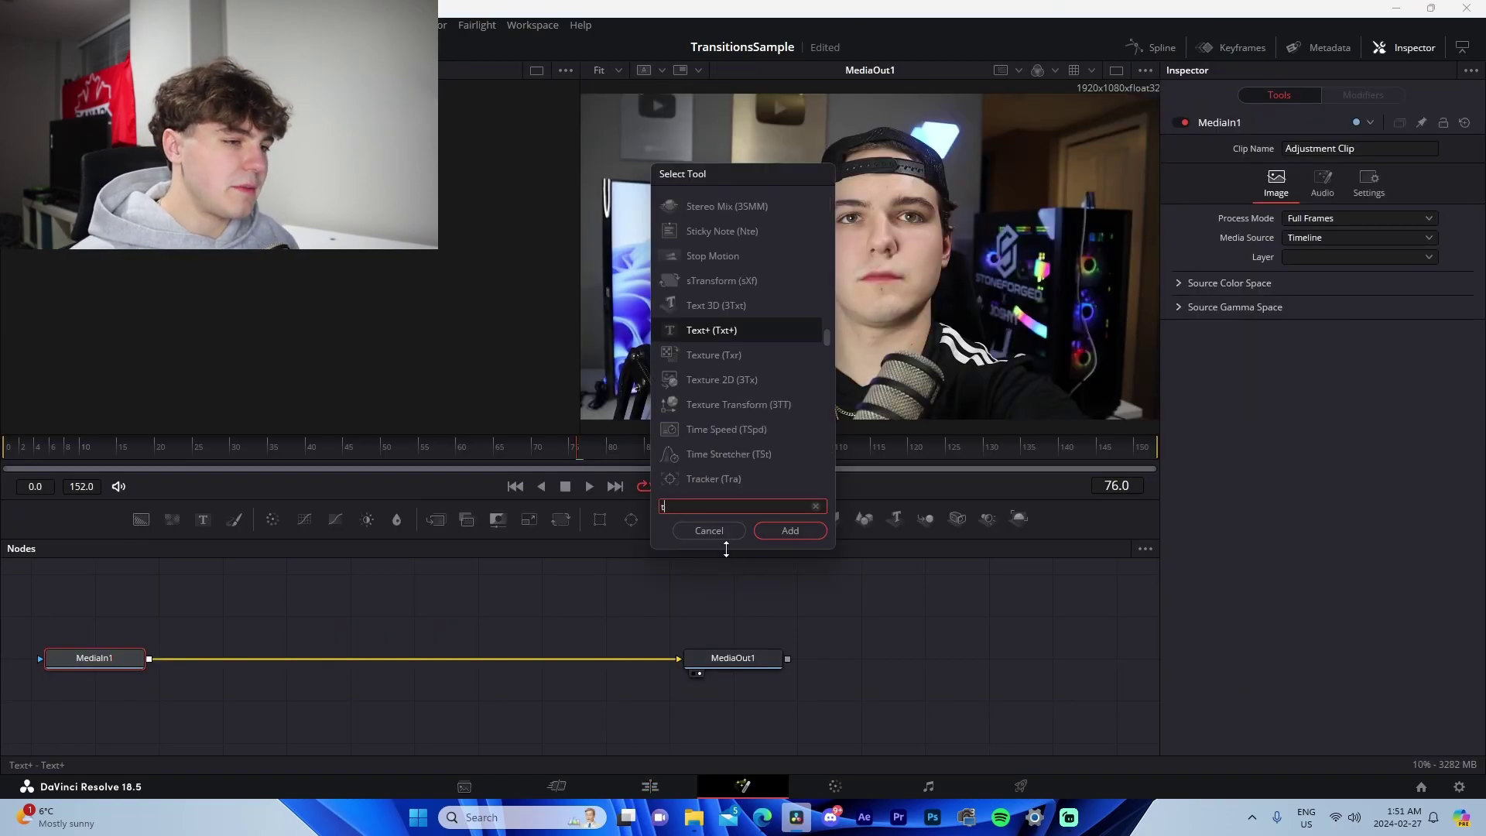
pyautogui.write('ransform')
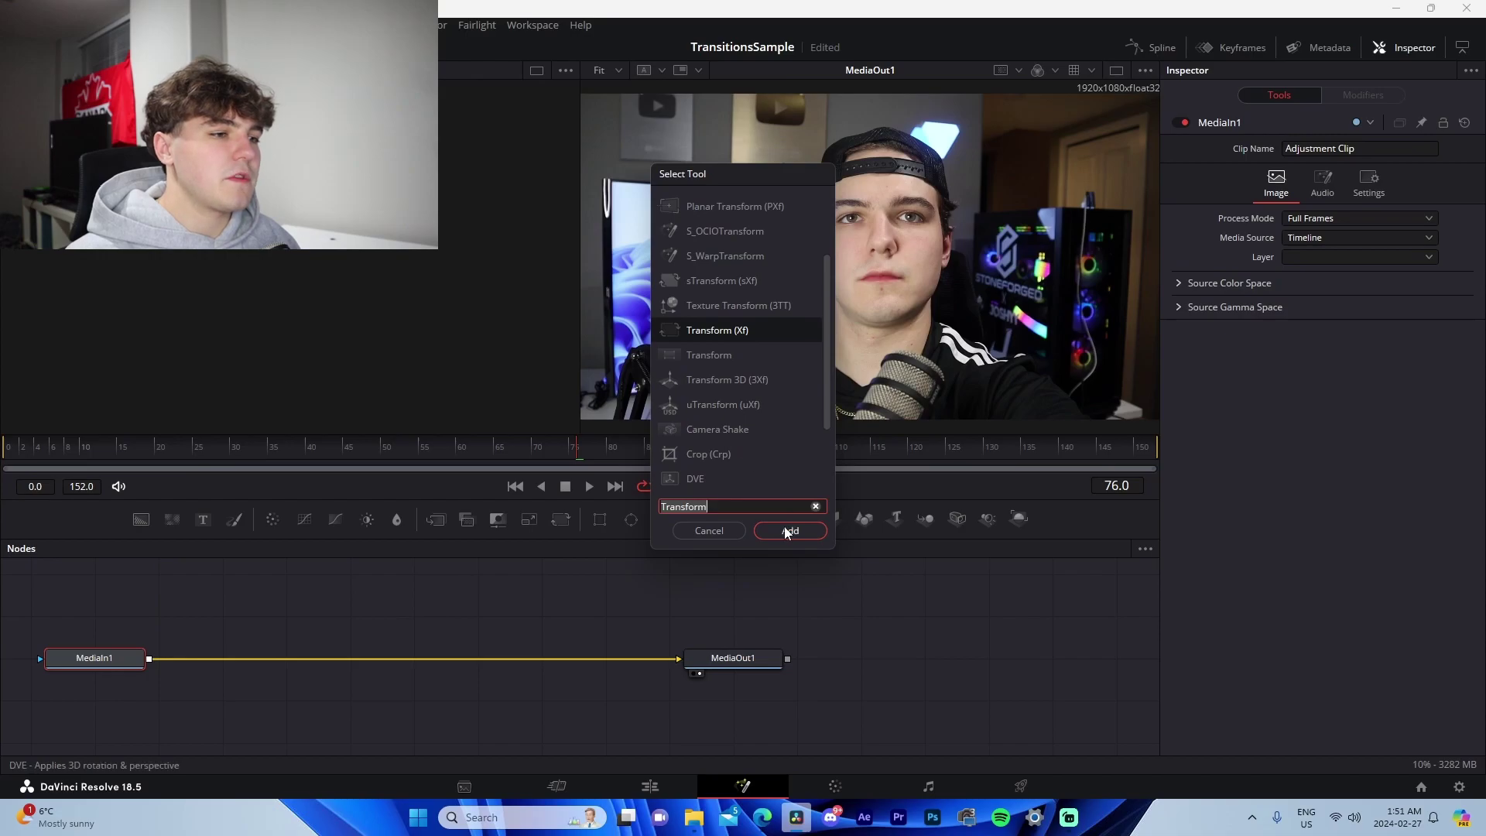
pyautogui.press('Return')
pyautogui.moveTo(228, 659); pyautogui.dragTo(475, 682)
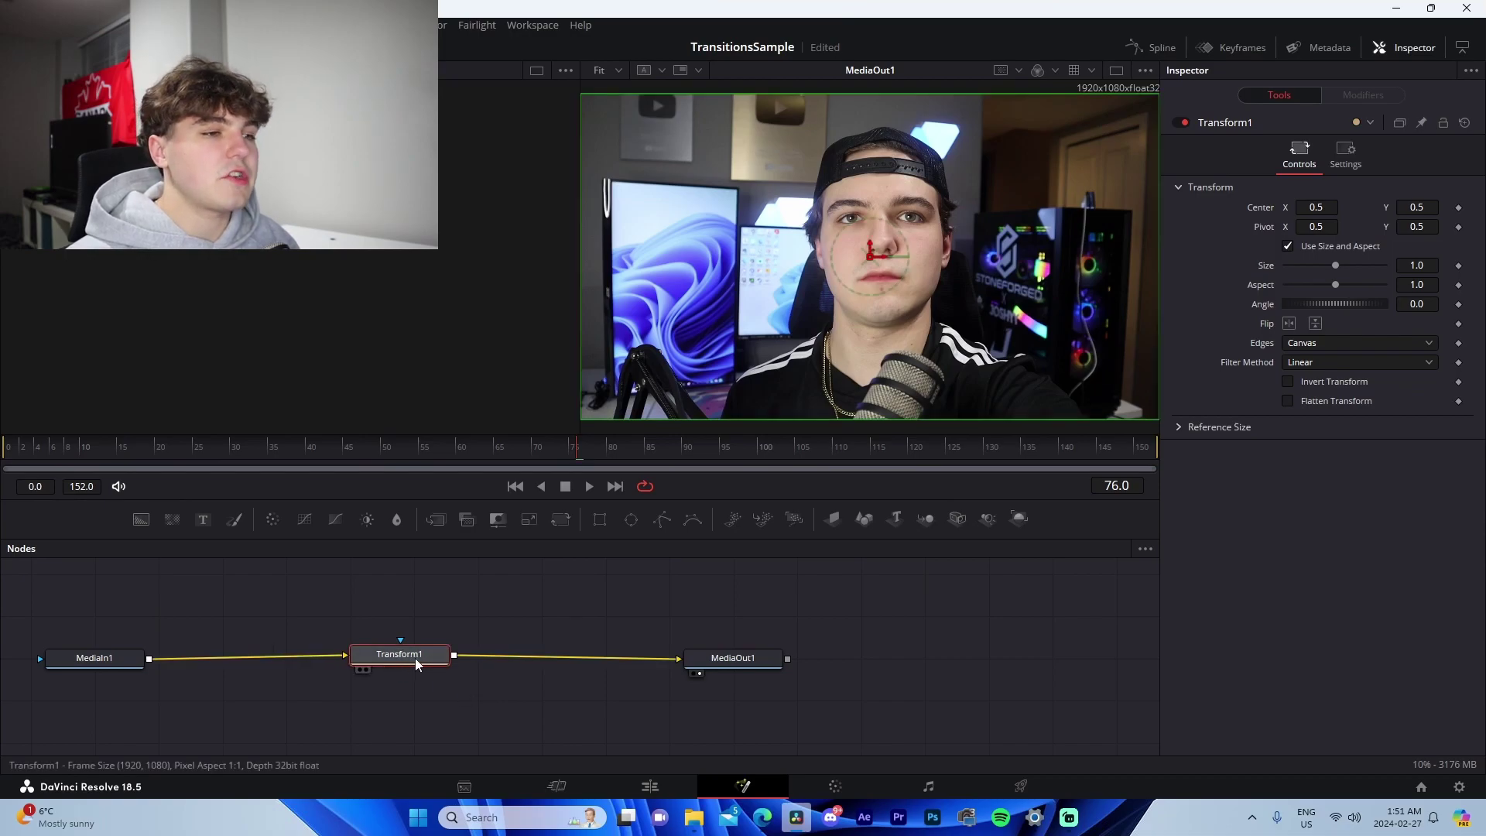
# Step: Test Transform1's Size, wire it between MediaIn1 and MediaOut1, and reset Size to 1.0
pyautogui.moveTo(415, 658); pyautogui.dragTo(411, 633)
pyautogui.click(431, 678)
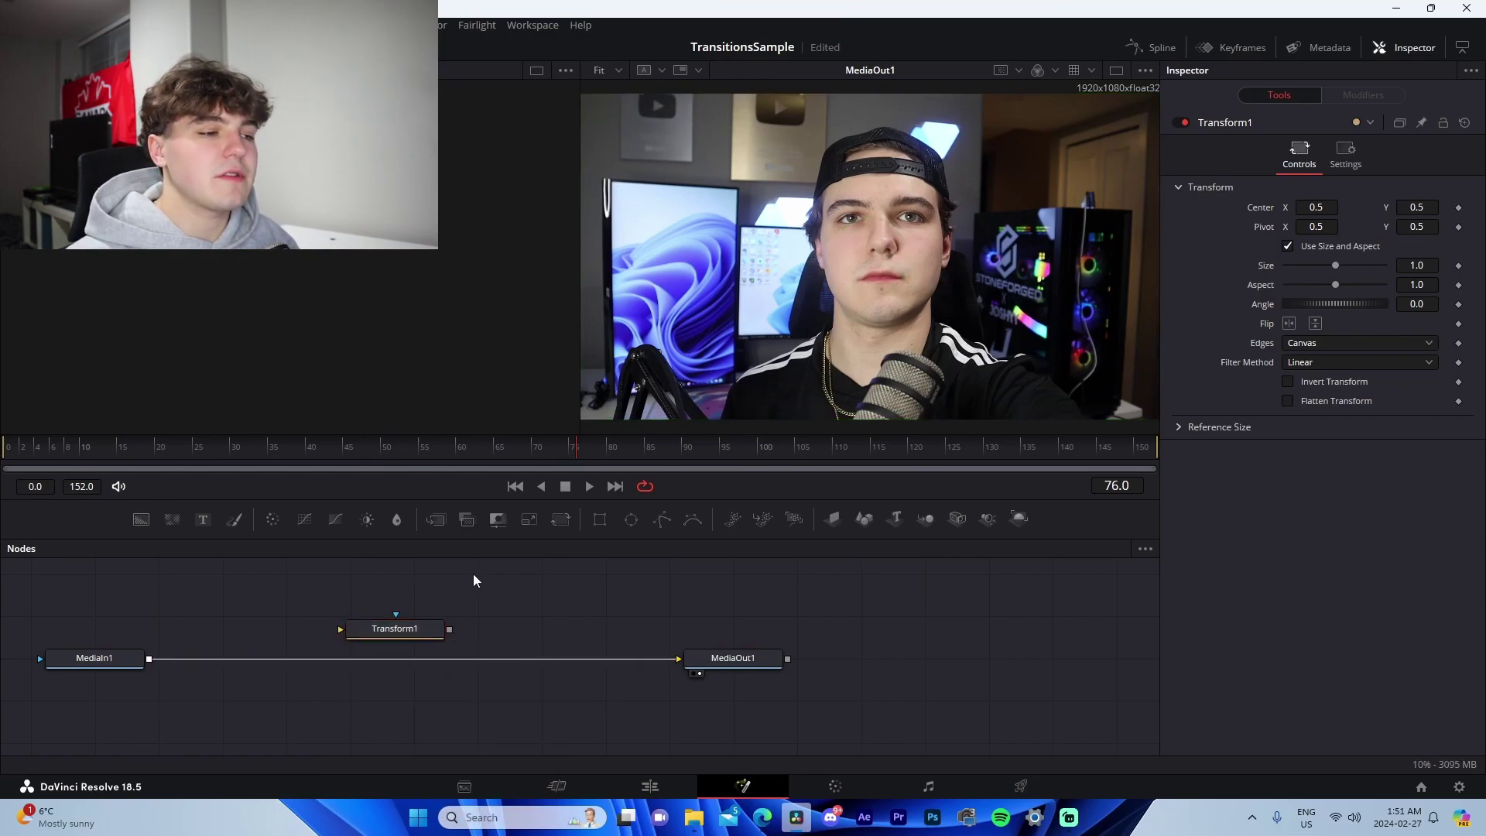
pyautogui.click(404, 631)
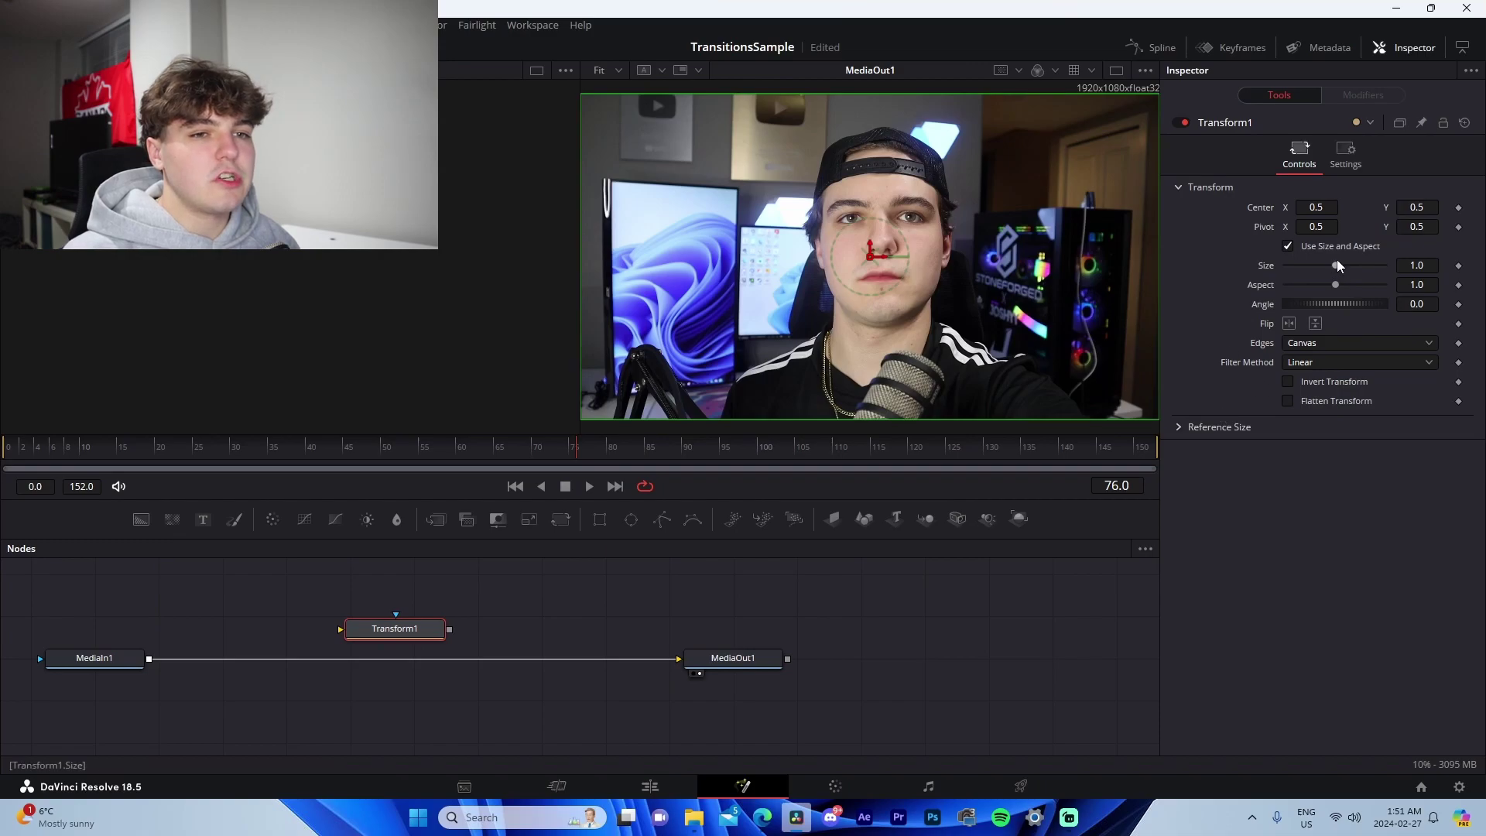
pyautogui.moveTo(1338, 261); pyautogui.dragTo(1368, 272)
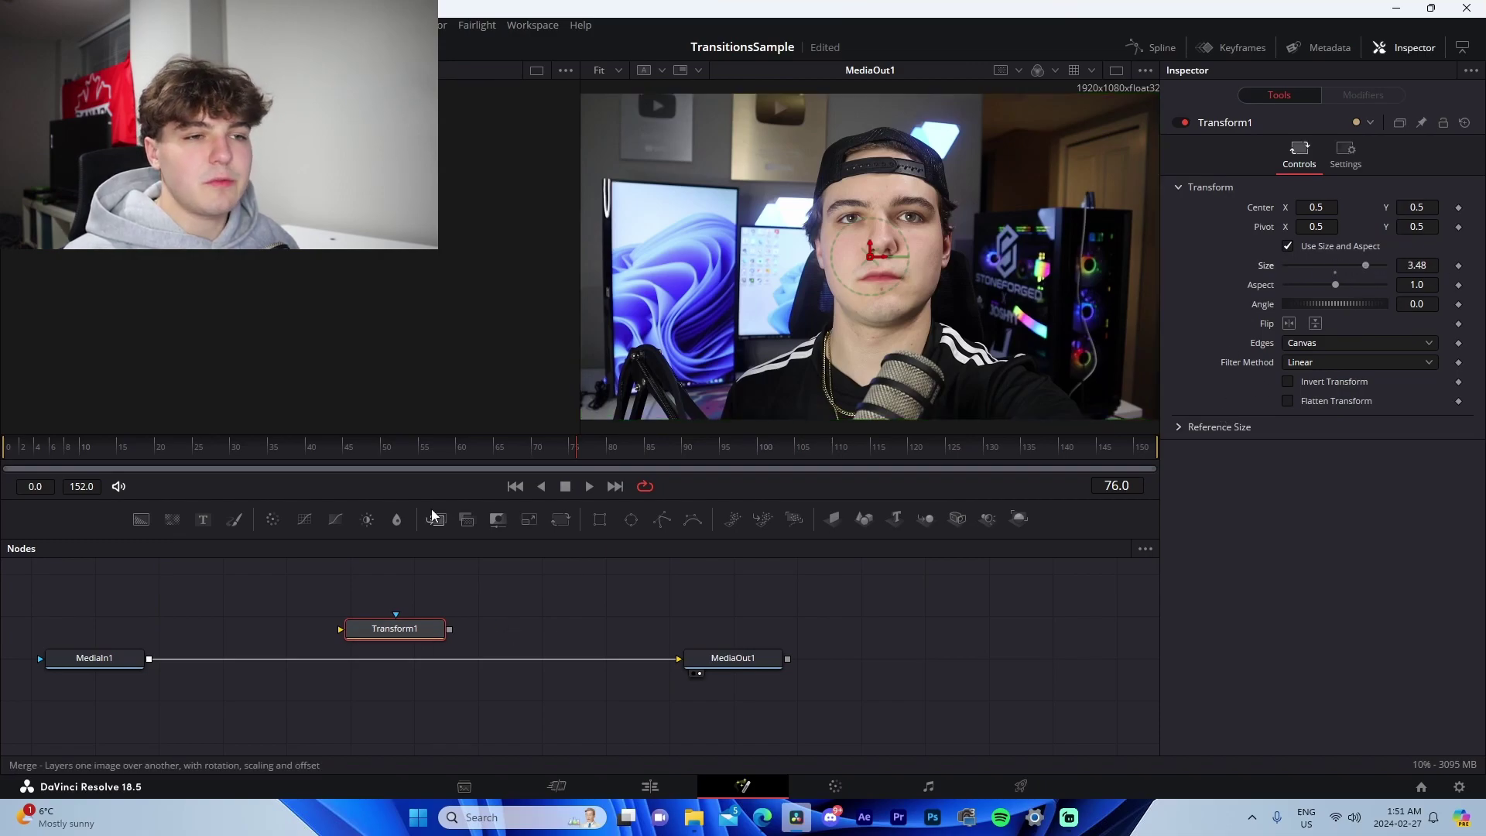
pyautogui.moveTo(401, 619); pyautogui.dragTo(395, 657)
pyautogui.click(1417, 265)
pyautogui.write('1')
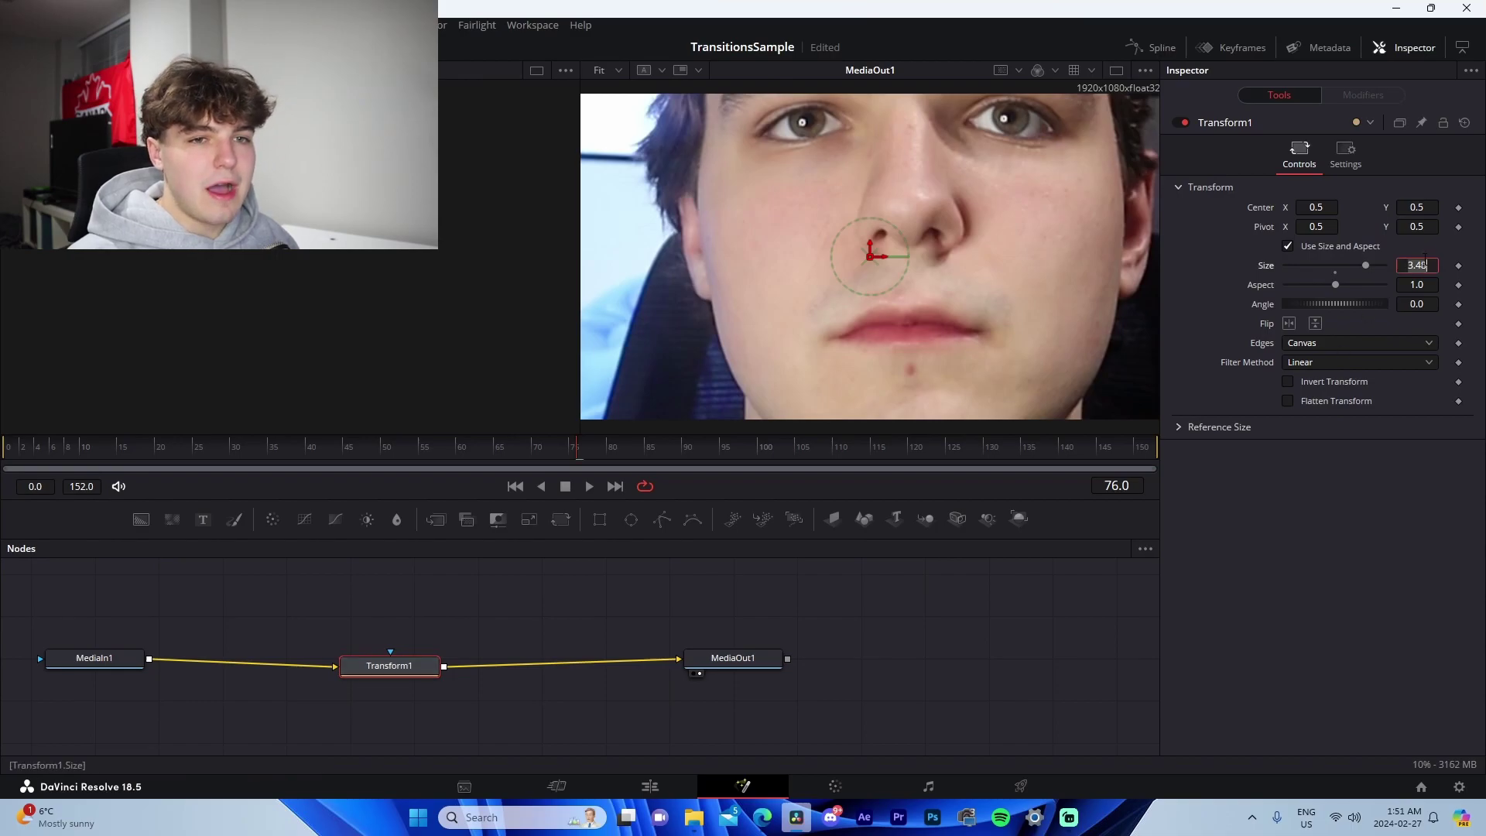
pyautogui.press('Tab')
pyautogui.press('Return')
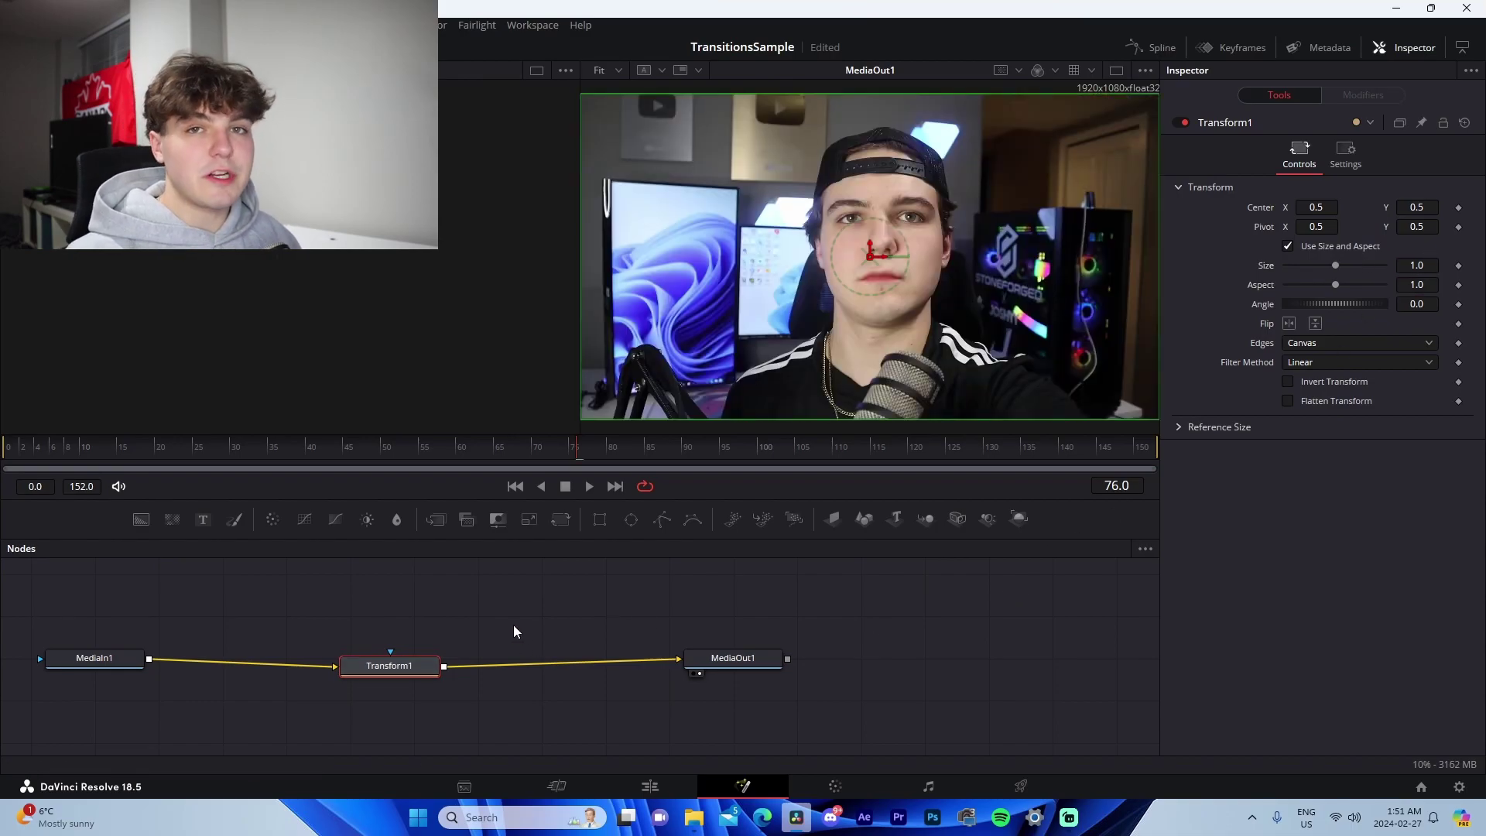
pyautogui.moveTo(393, 664); pyautogui.dragTo(391, 662)
pyautogui.press('Home')
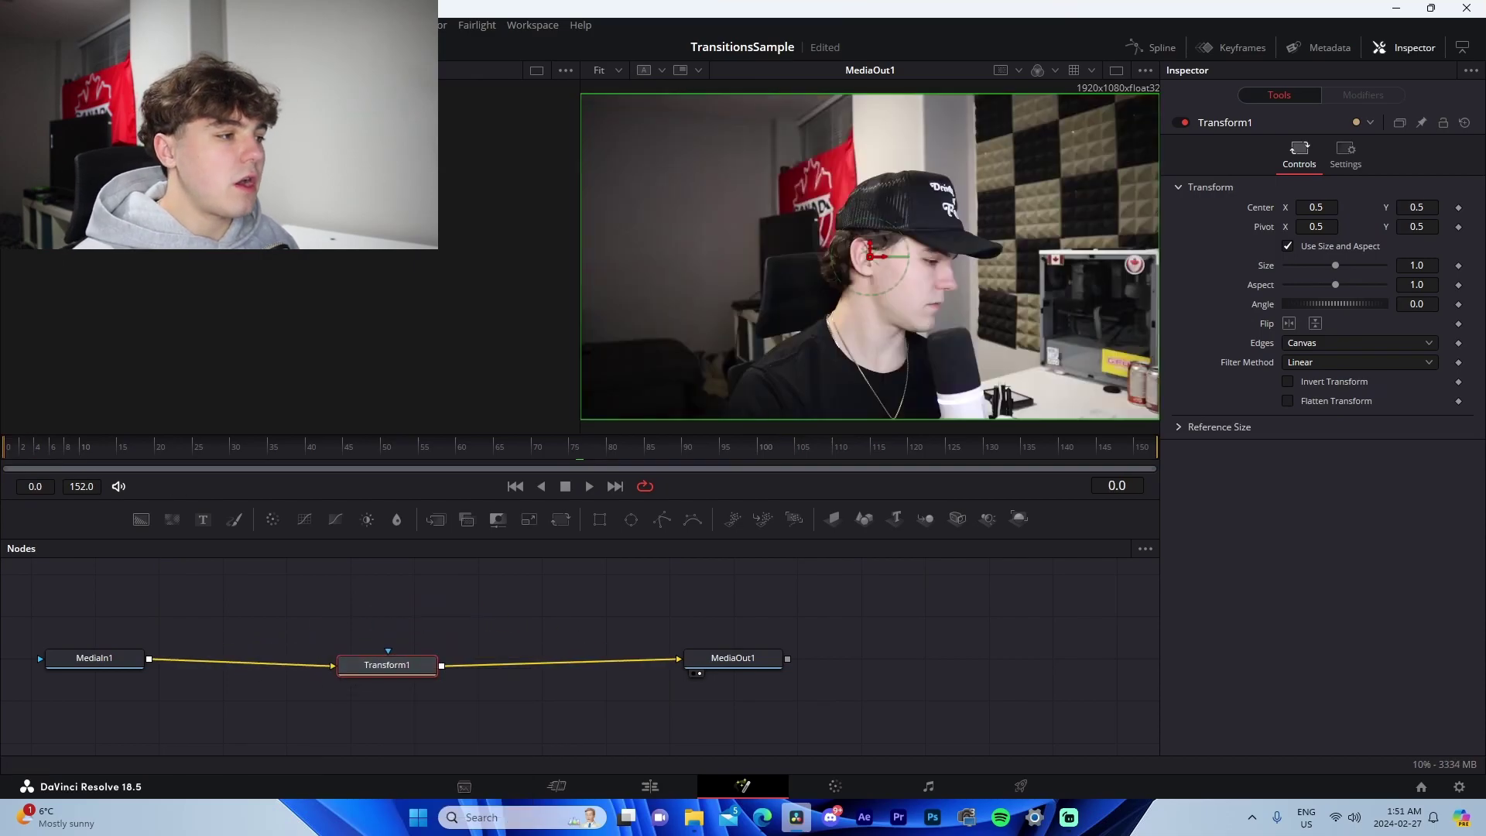
pyautogui.click(649, 785)
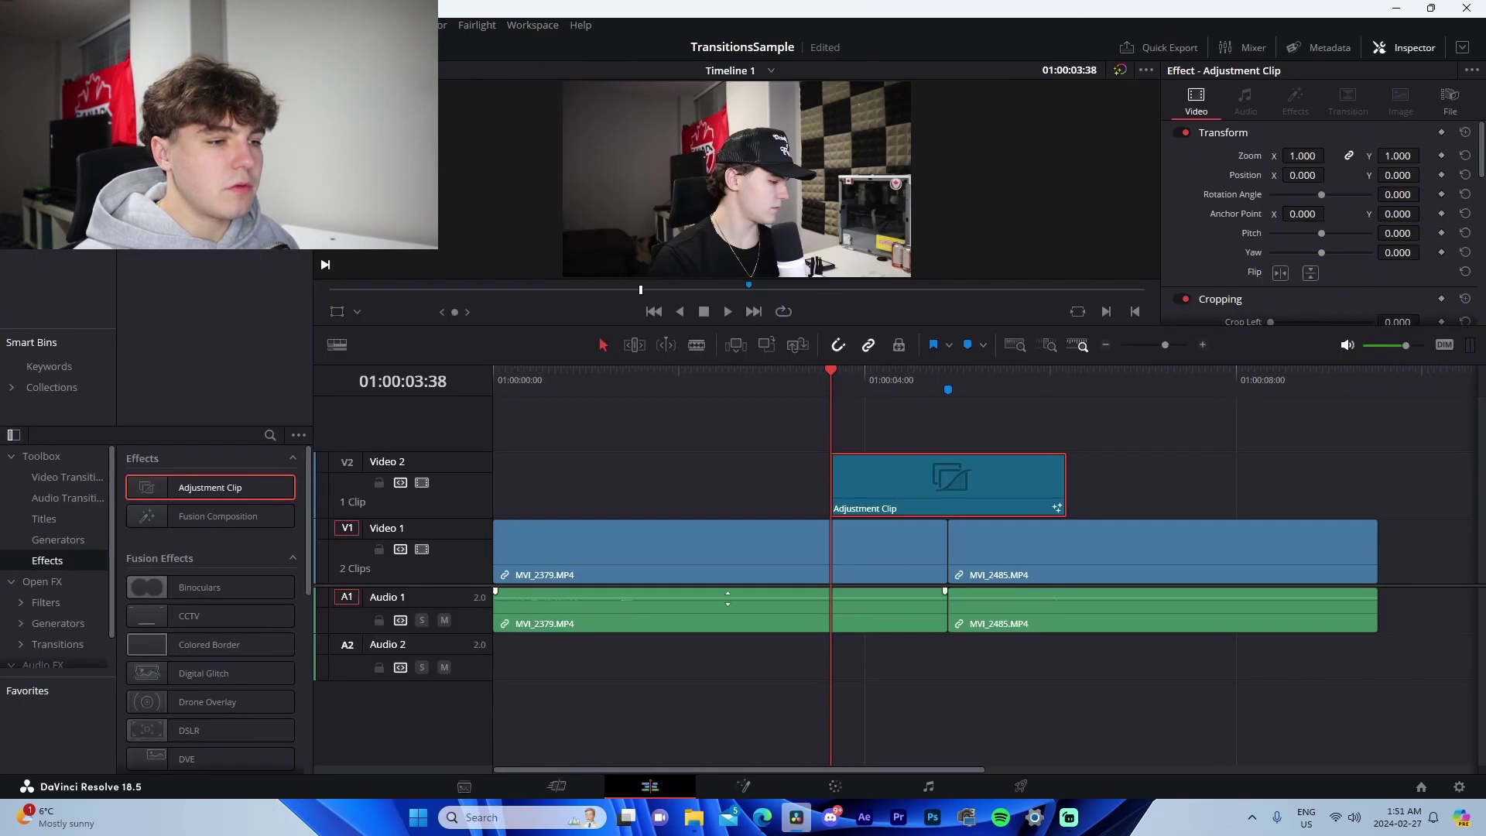
pyautogui.click(959, 385)
pyautogui.click(743, 786)
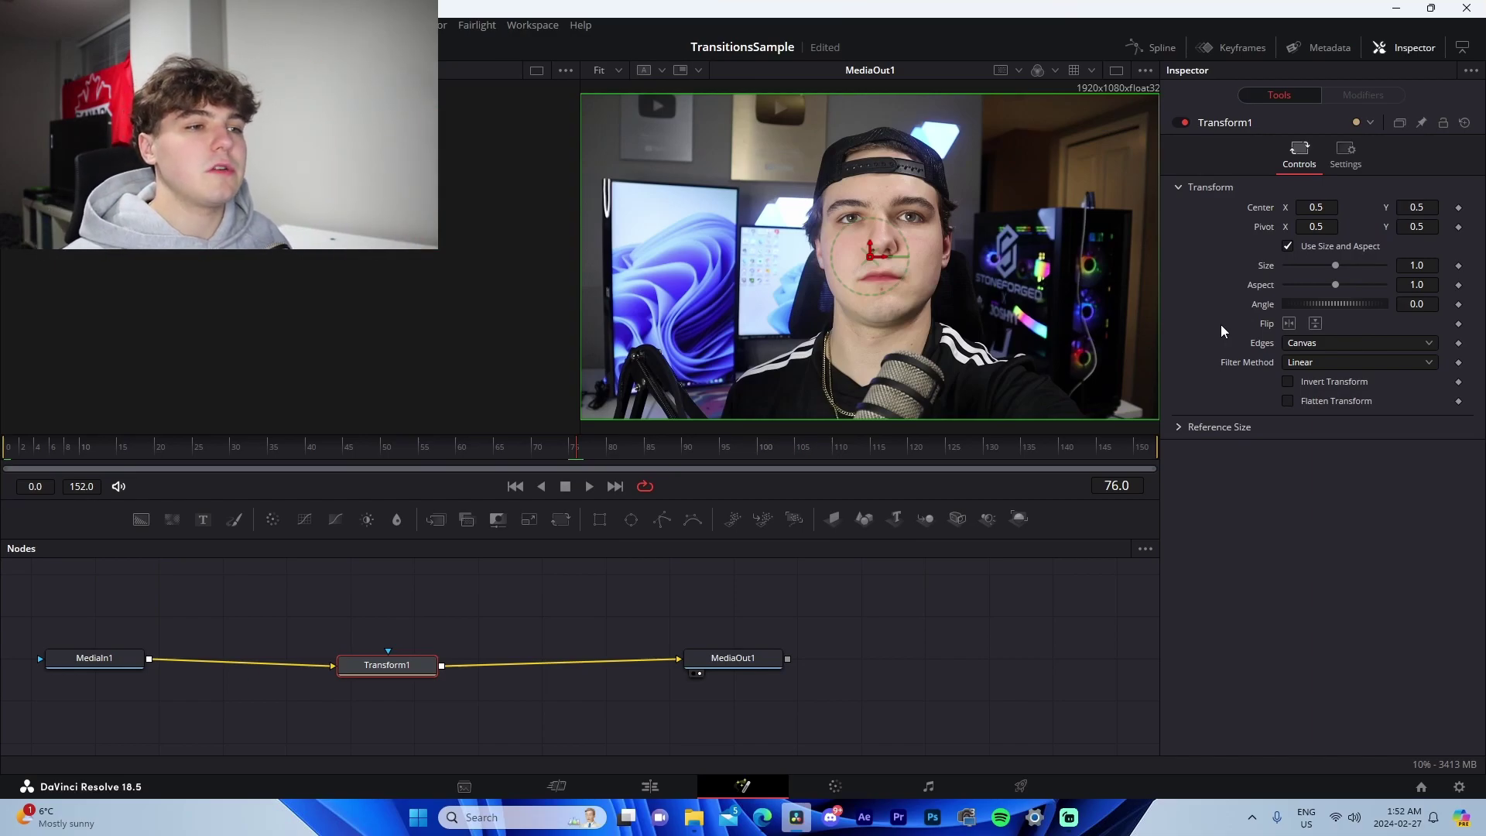
# Step: At frame 75, keyframe Transform1's Size and set it to 1.4
pyautogui.press('Left')
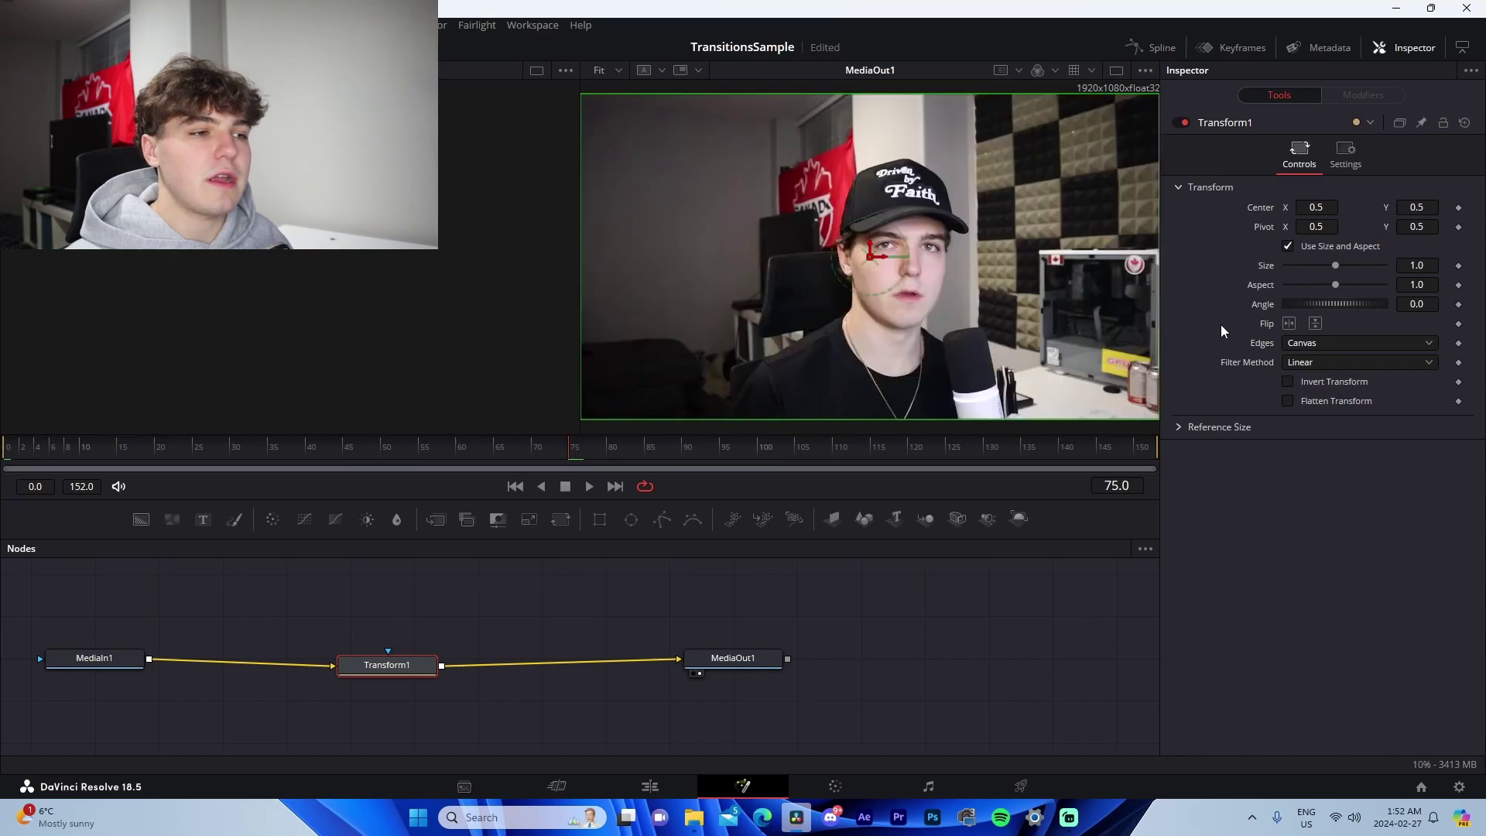
pyautogui.press('Right')
pyautogui.press('Left')
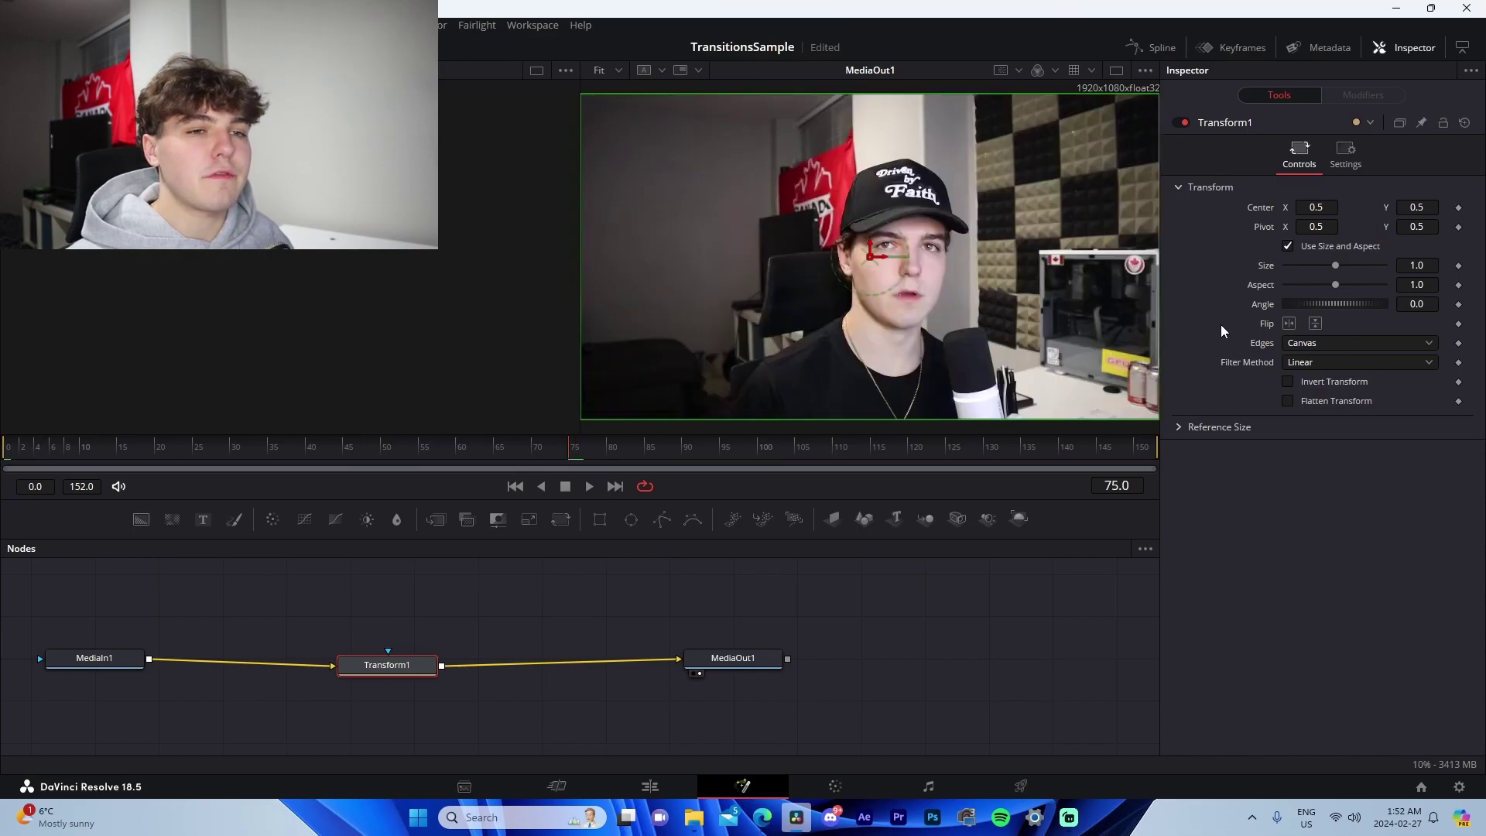
pyautogui.click(1459, 265)
pyautogui.write('1.2')
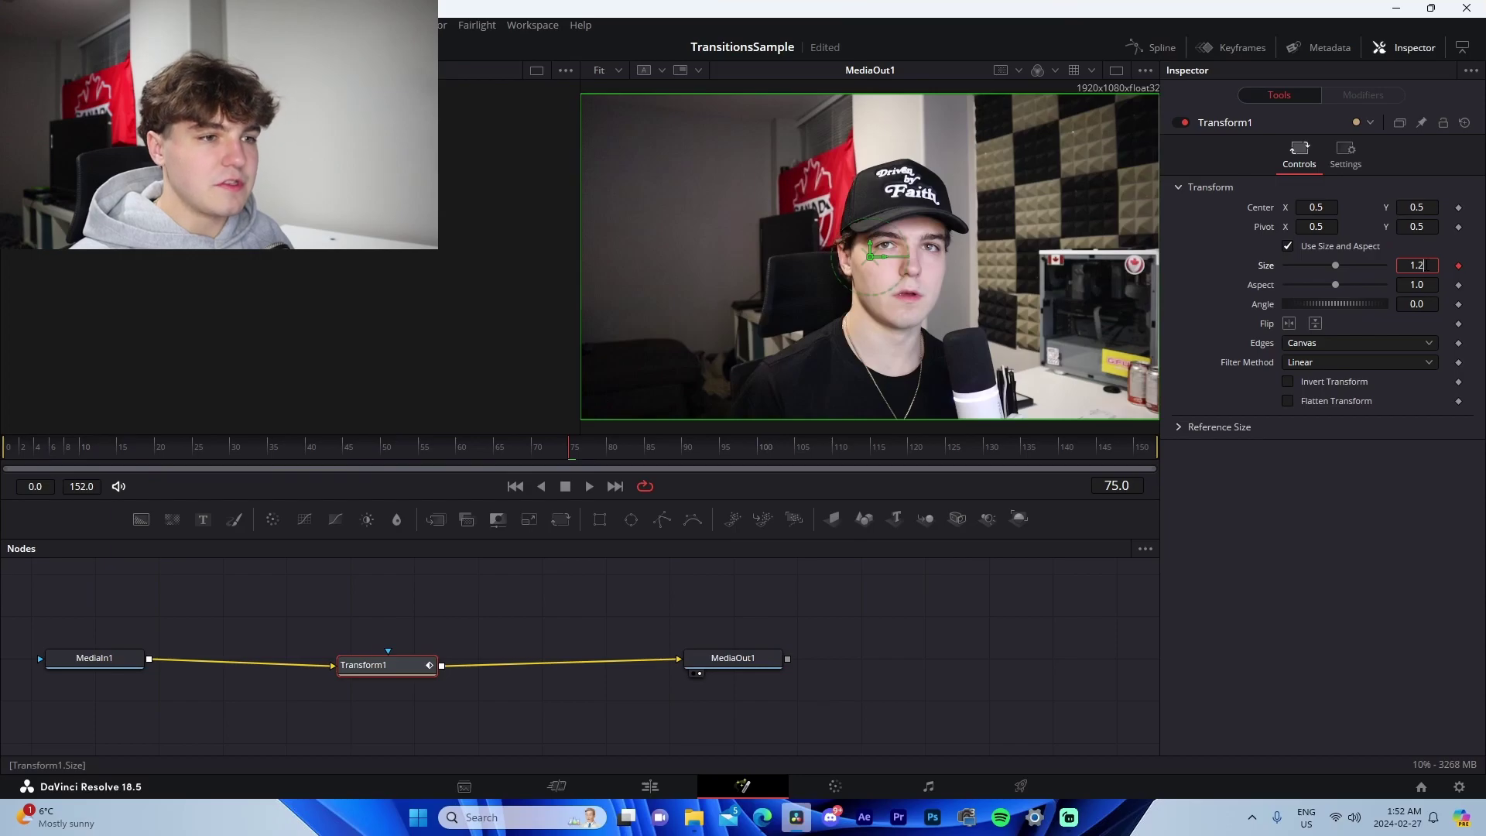
pyautogui.press('Tab')
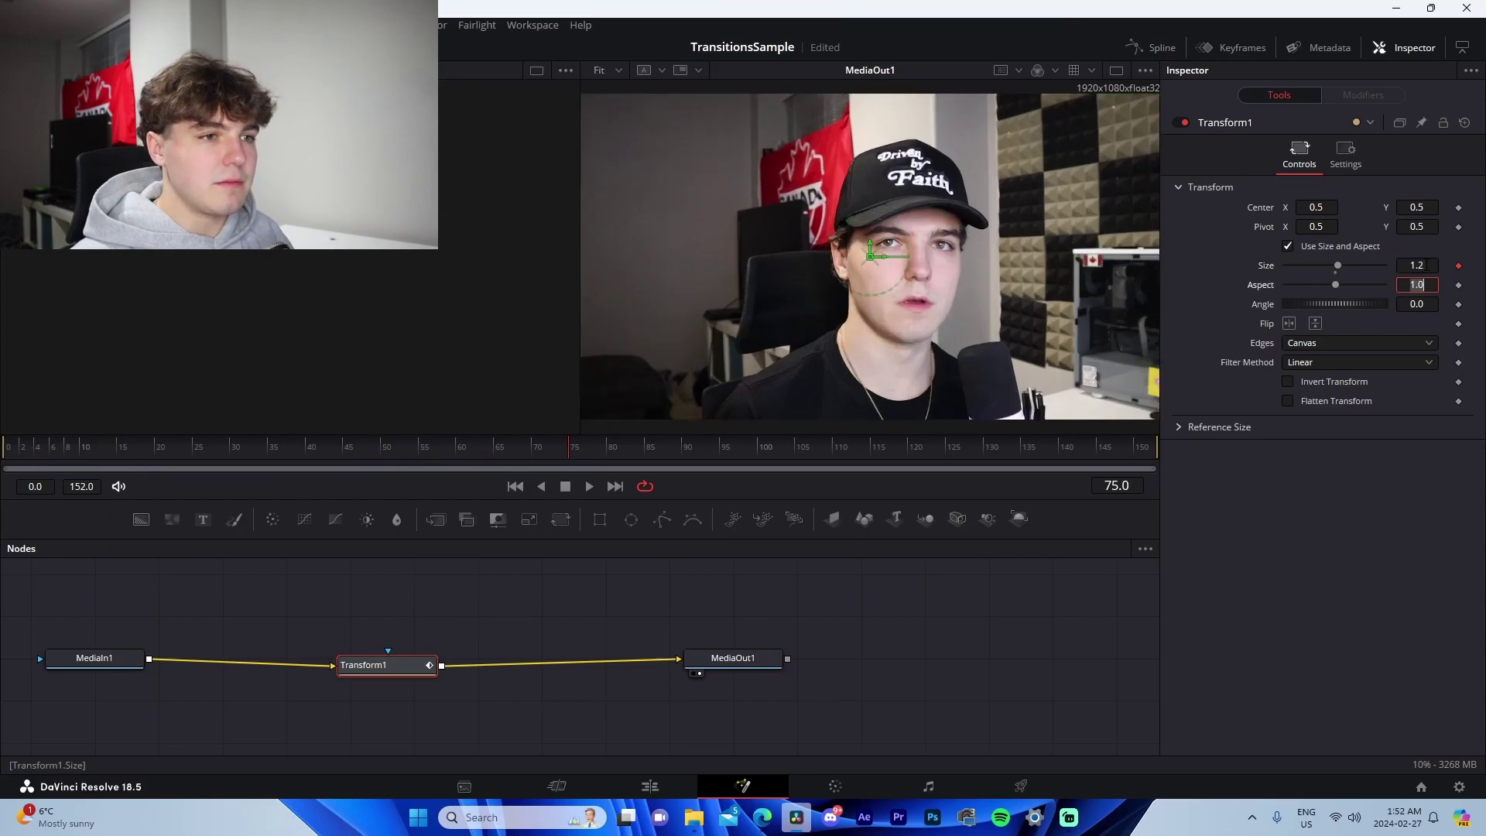
pyautogui.click(1409, 265)
pyautogui.write('1.4')
pyautogui.press('Tab')
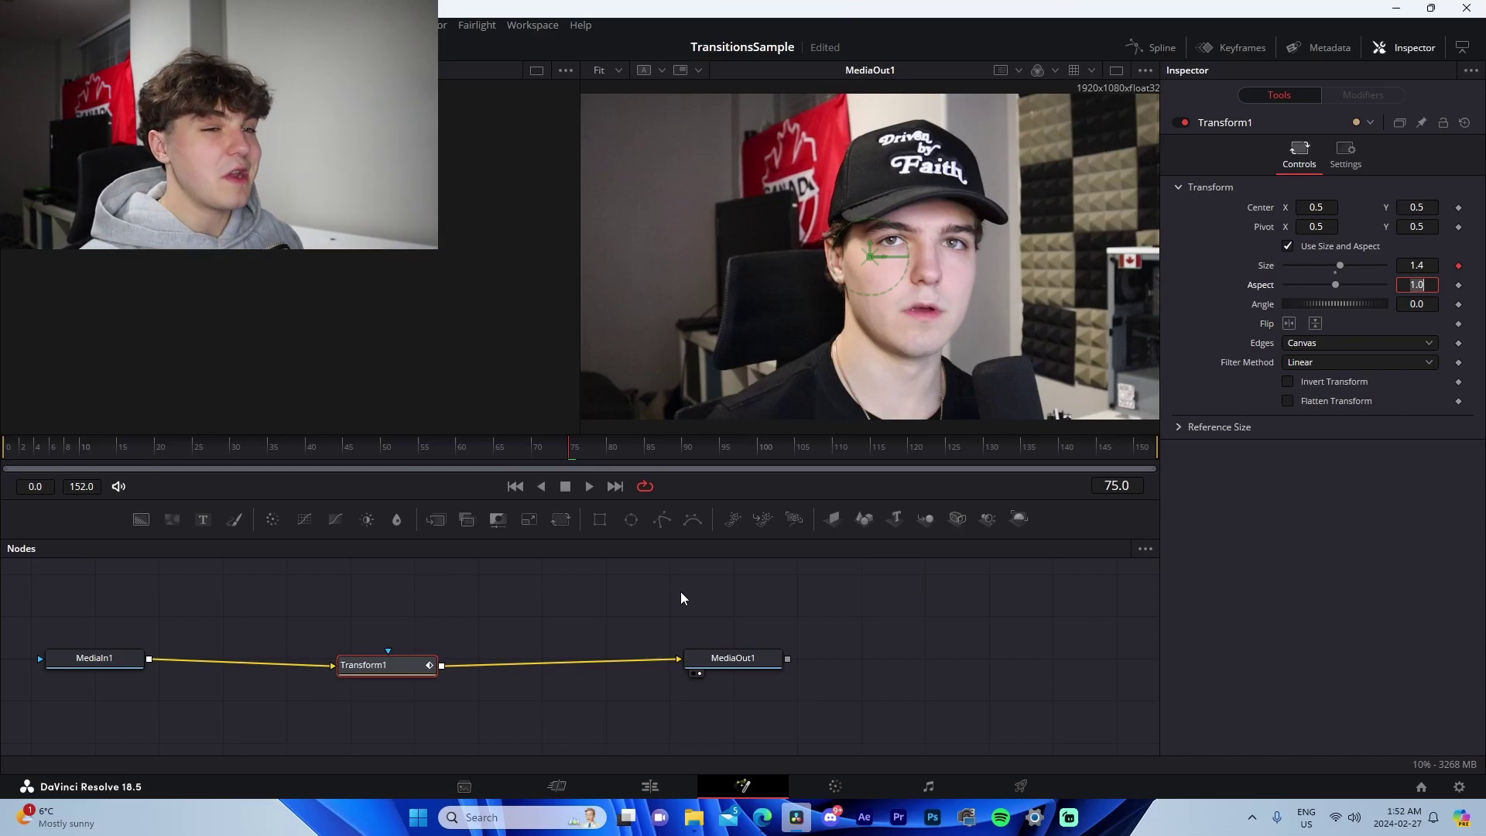
# Step: At frame 76, set Transform1's Size to 0.6
pyautogui.press('Return')
pyautogui.press('Right')
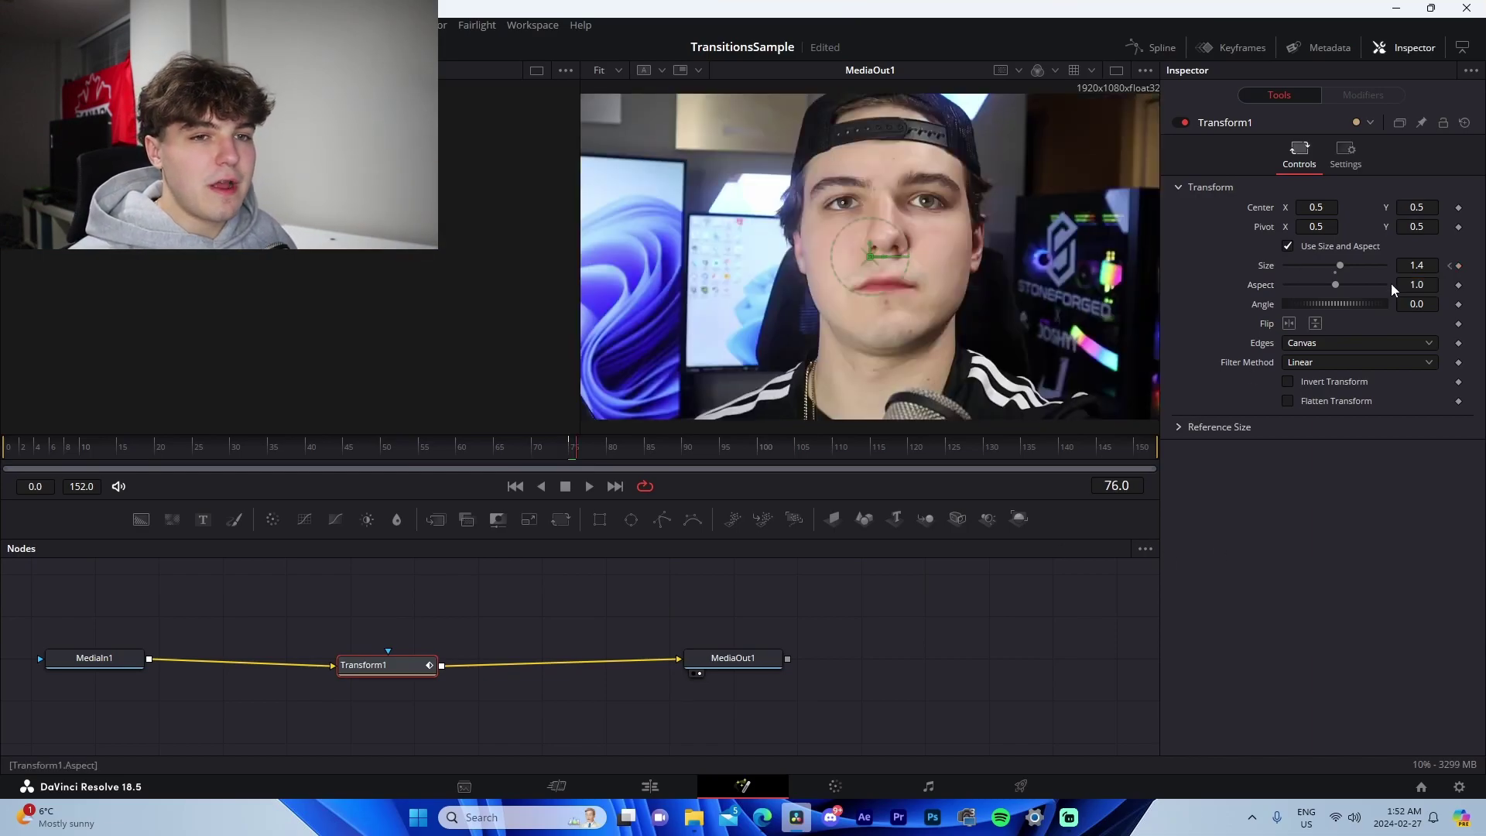
pyautogui.click(1419, 266)
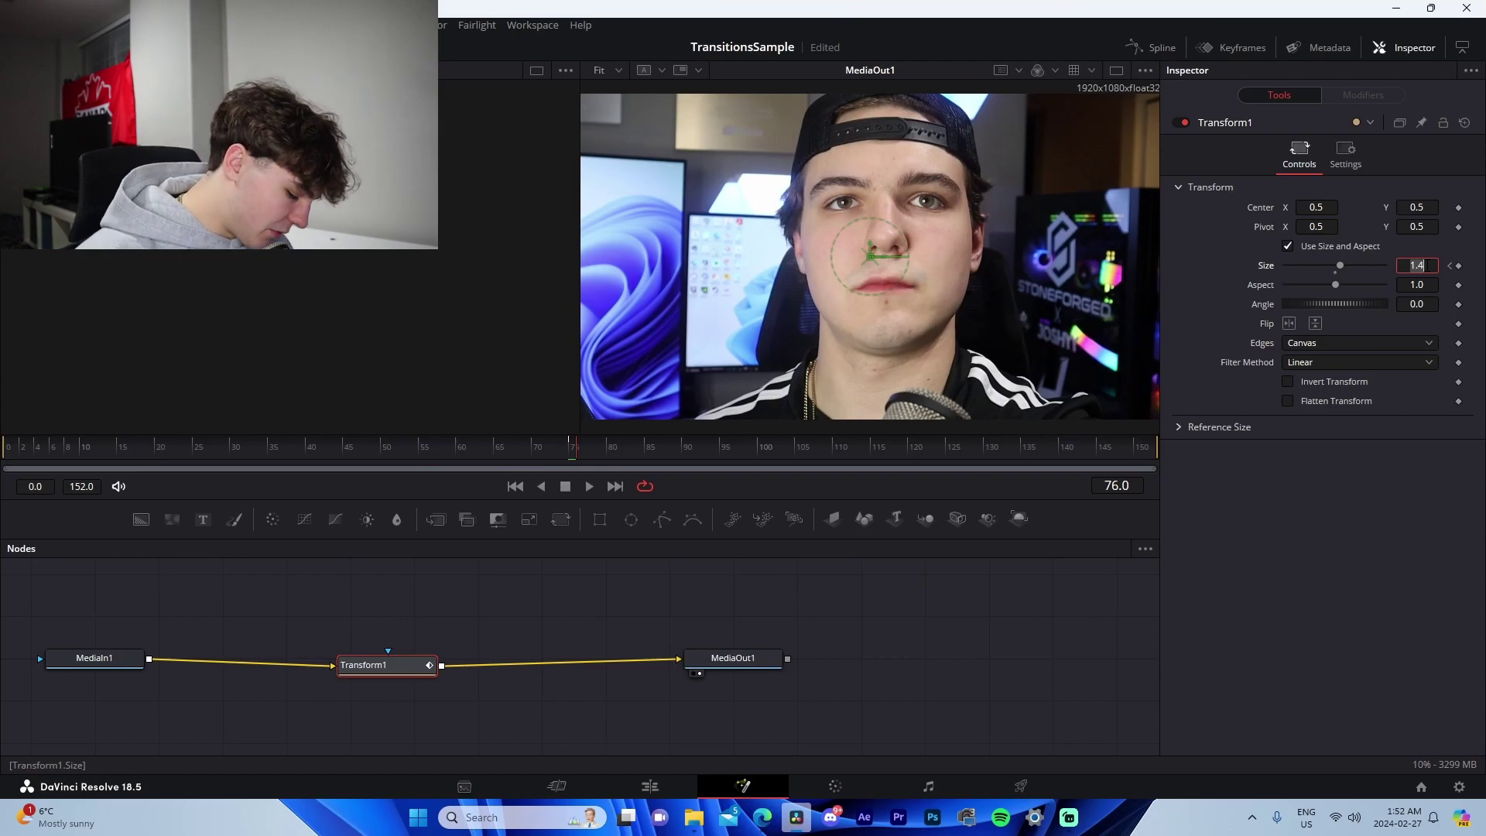
pyautogui.write('0.6')
pyautogui.press('Tab')
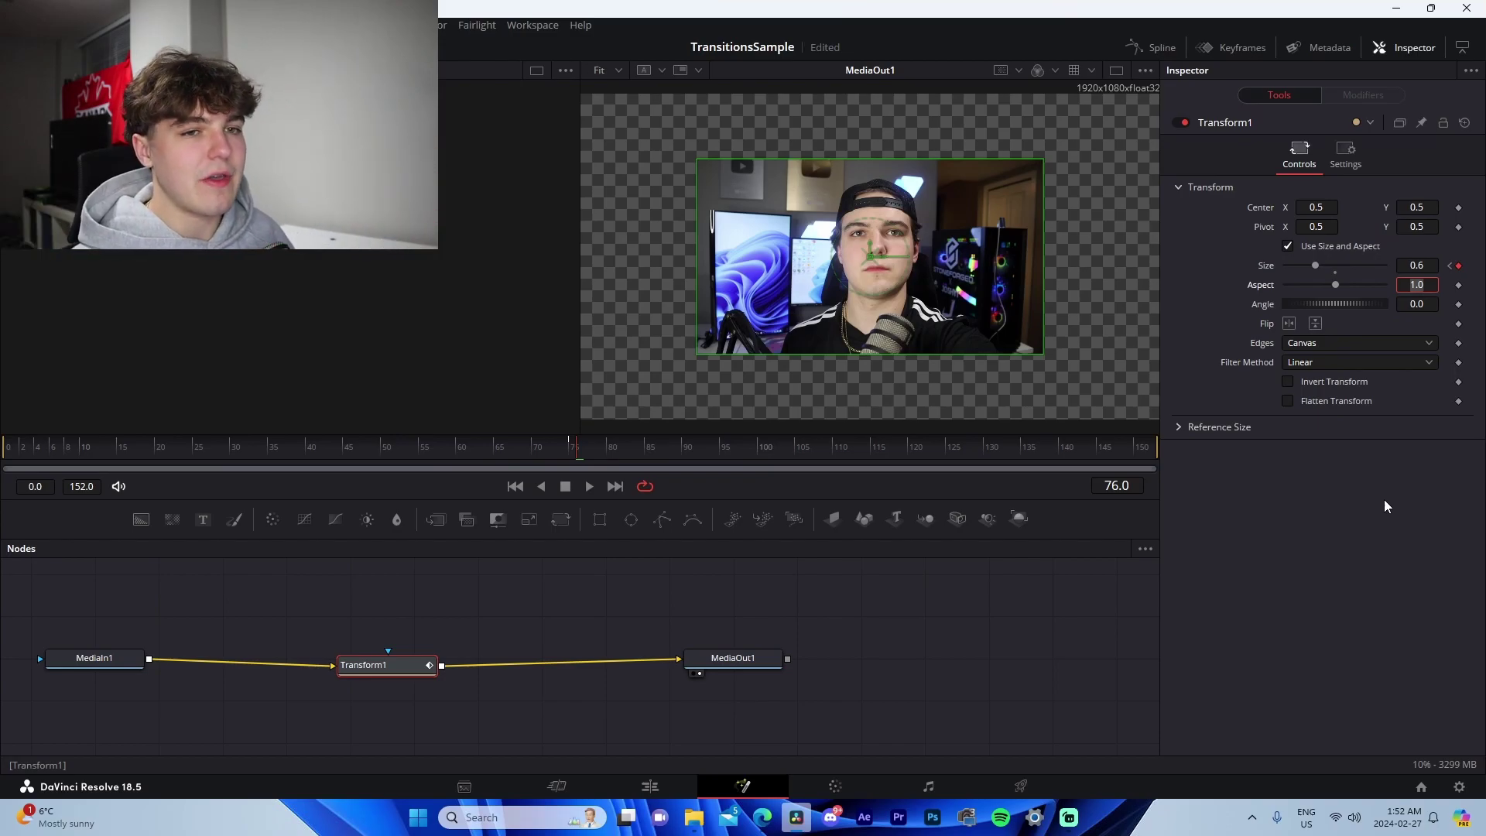
# Step: Set Transform1 Edges to Mirror, save the project, and scrub forward to frame 96
pyautogui.click(1308, 344)
pyautogui.click(1306, 416)
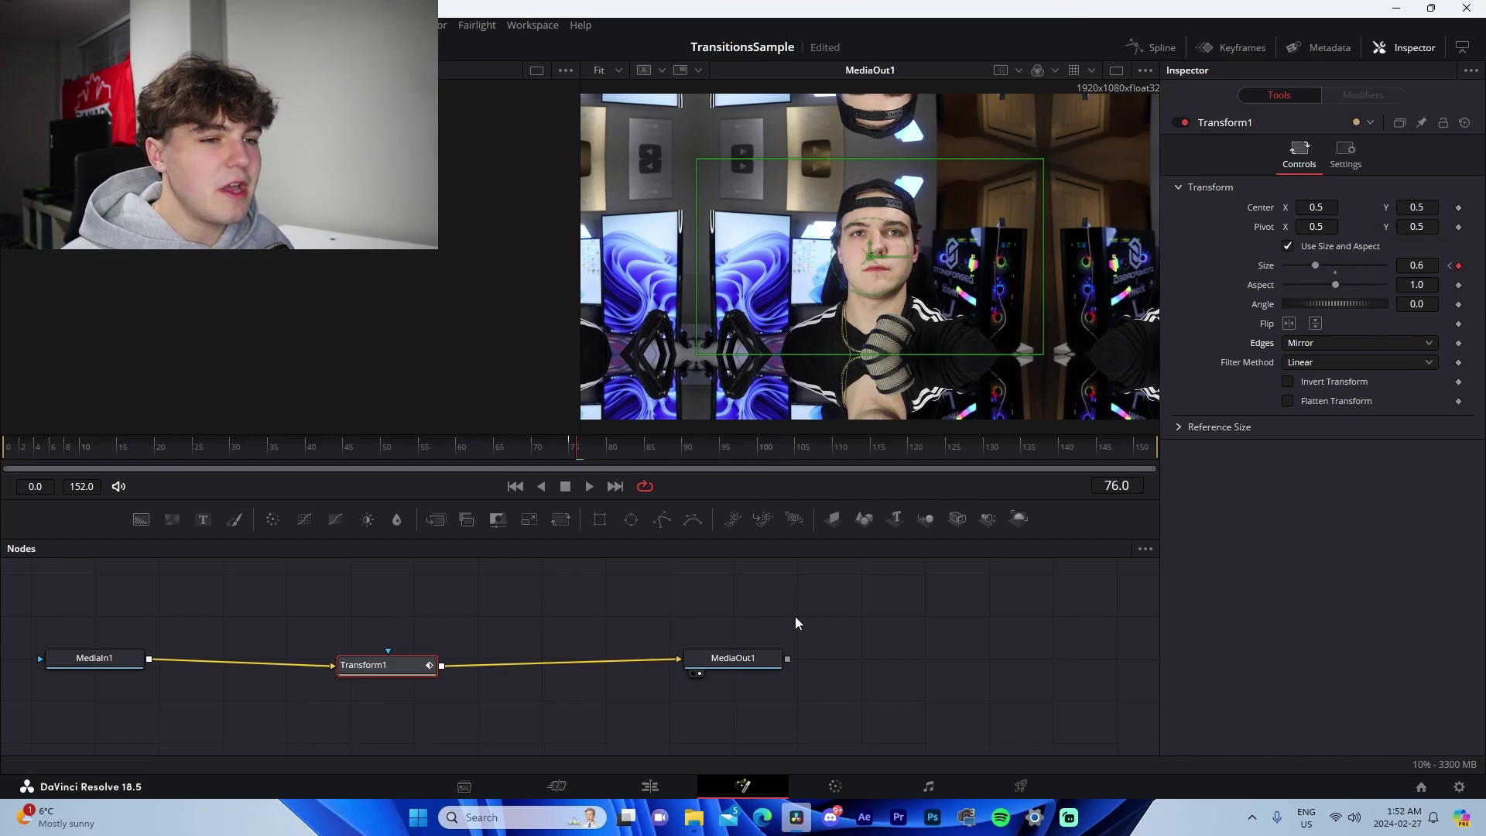
pyautogui.hotkey('ctrl', 's')
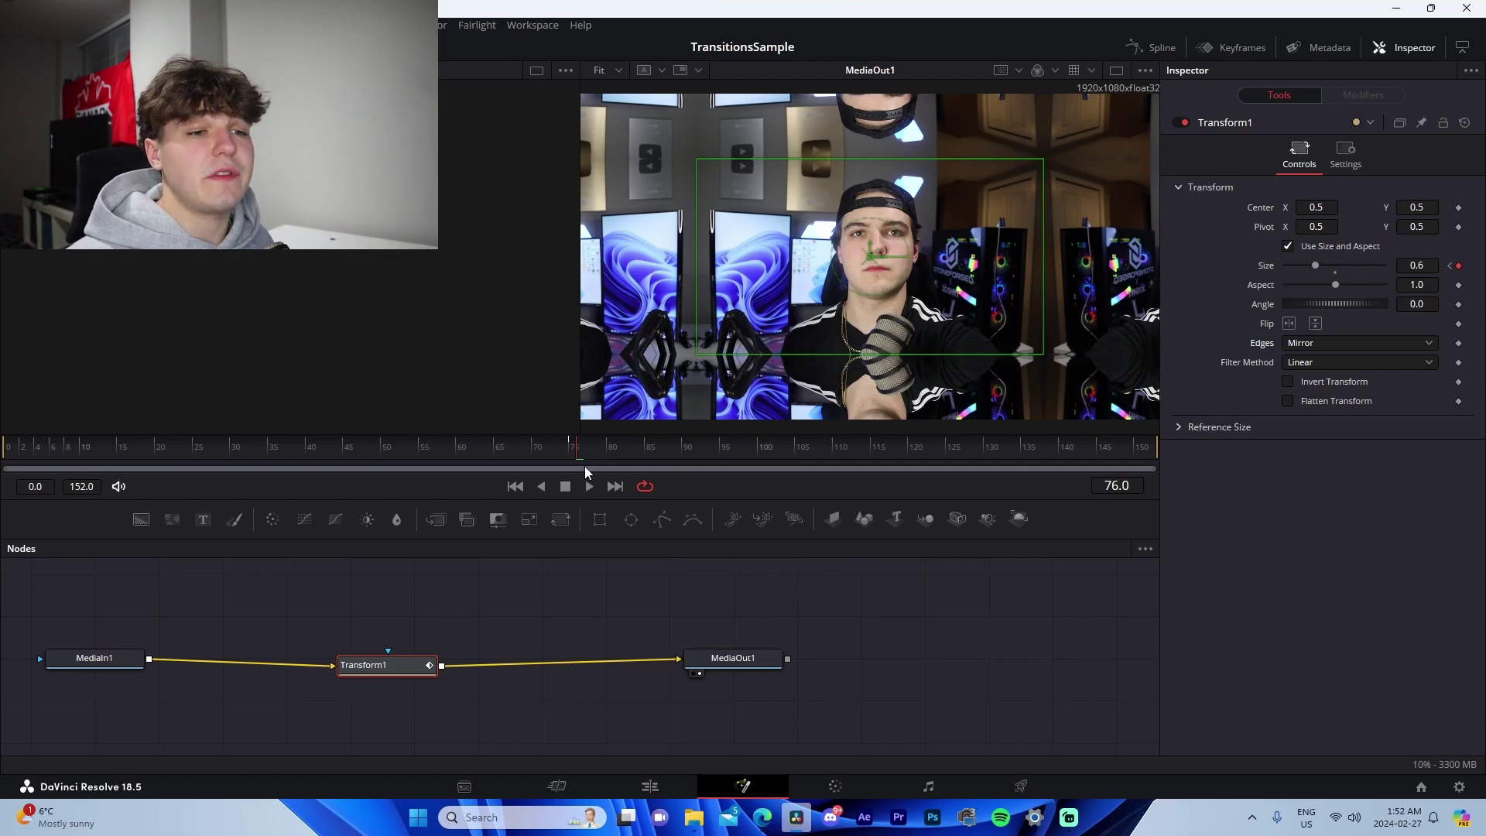
pyautogui.moveTo(588, 446); pyautogui.dragTo(728, 463)
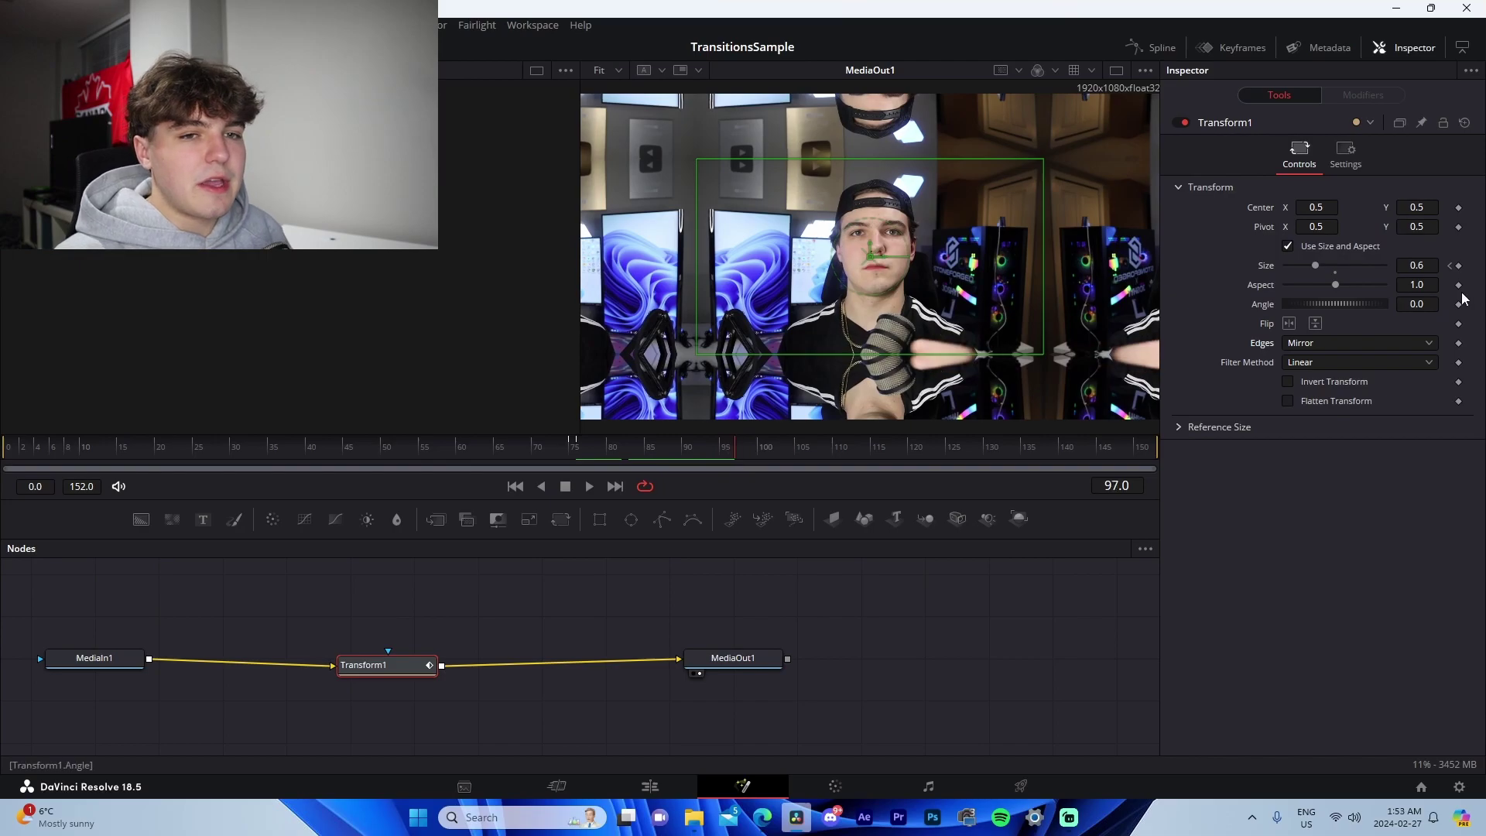
# Step: Add Transform1 Size keyframes at frames 96 and 55 so the zoom returns to normal size
pyautogui.click(1408, 265)
pyautogui.write('1.4')
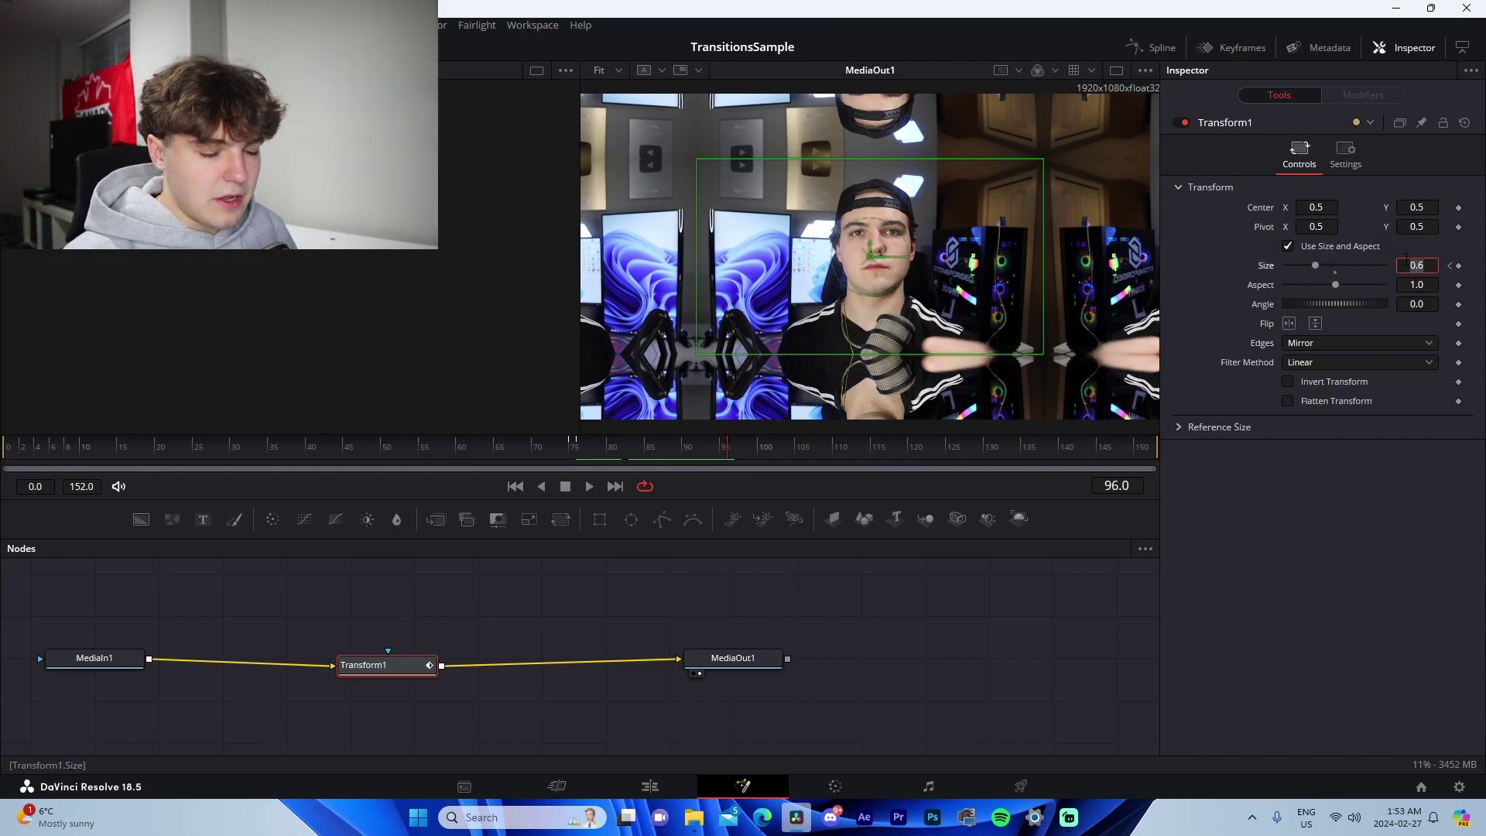
pyautogui.press('Tab')
pyautogui.click(573, 447)
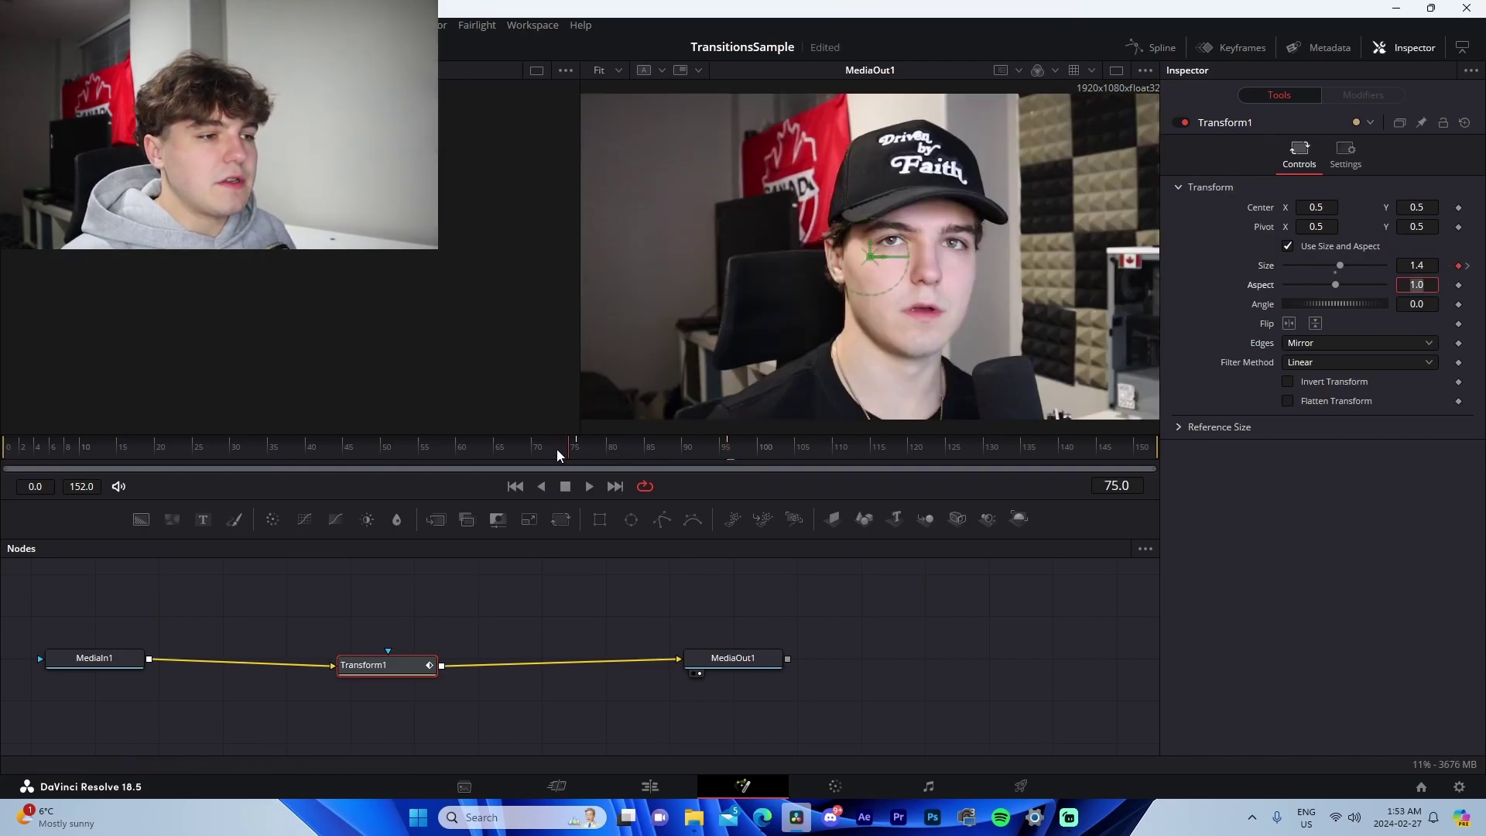
pyautogui.moveTo(556, 449); pyautogui.dragTo(425, 455)
pyautogui.click(1407, 264)
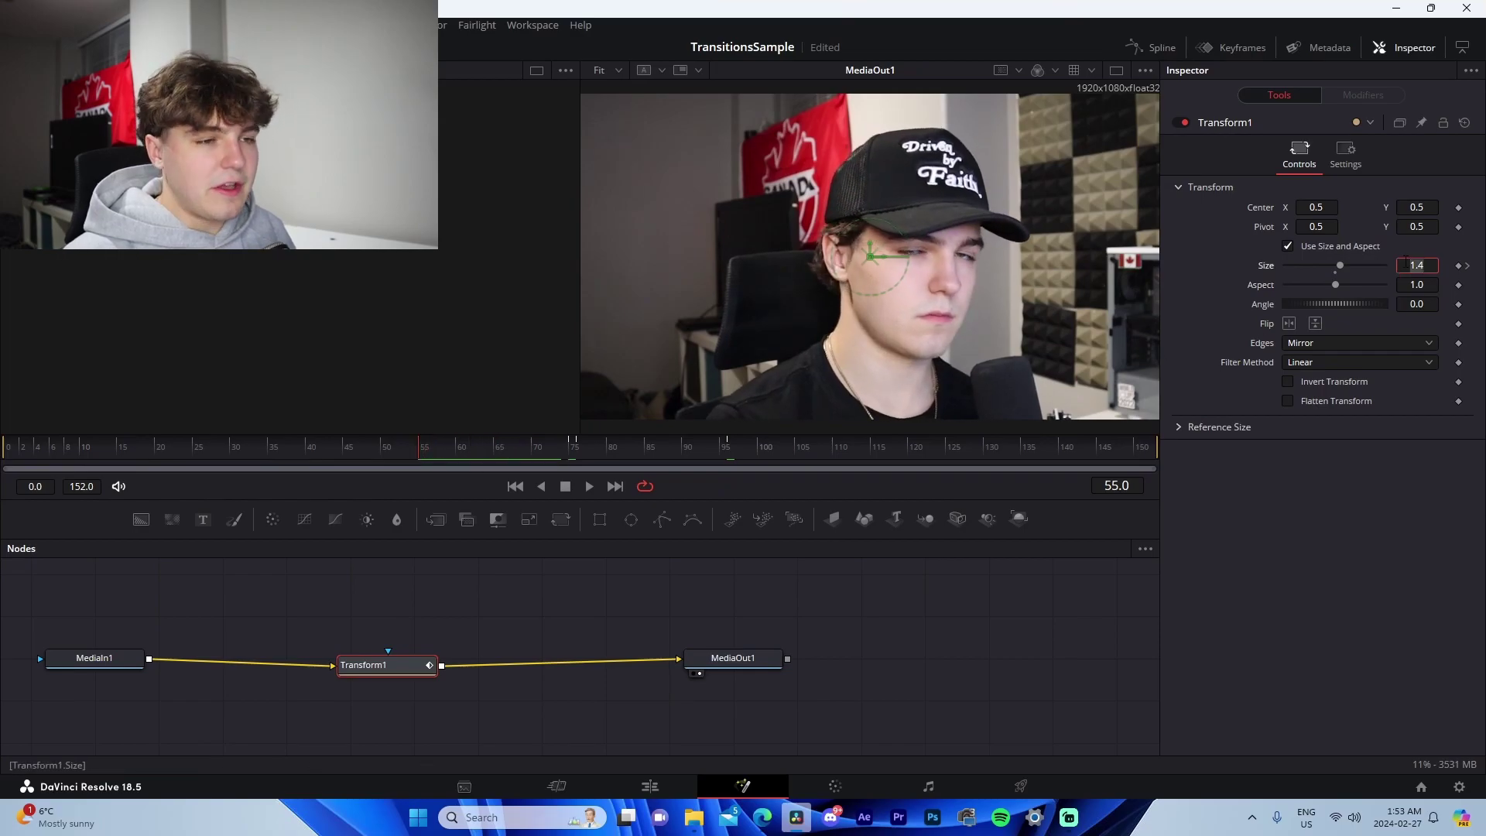
pyautogui.press('Return')
# Step: Play back the zoom transition from around frame 46 to check it
pyautogui.press('space')
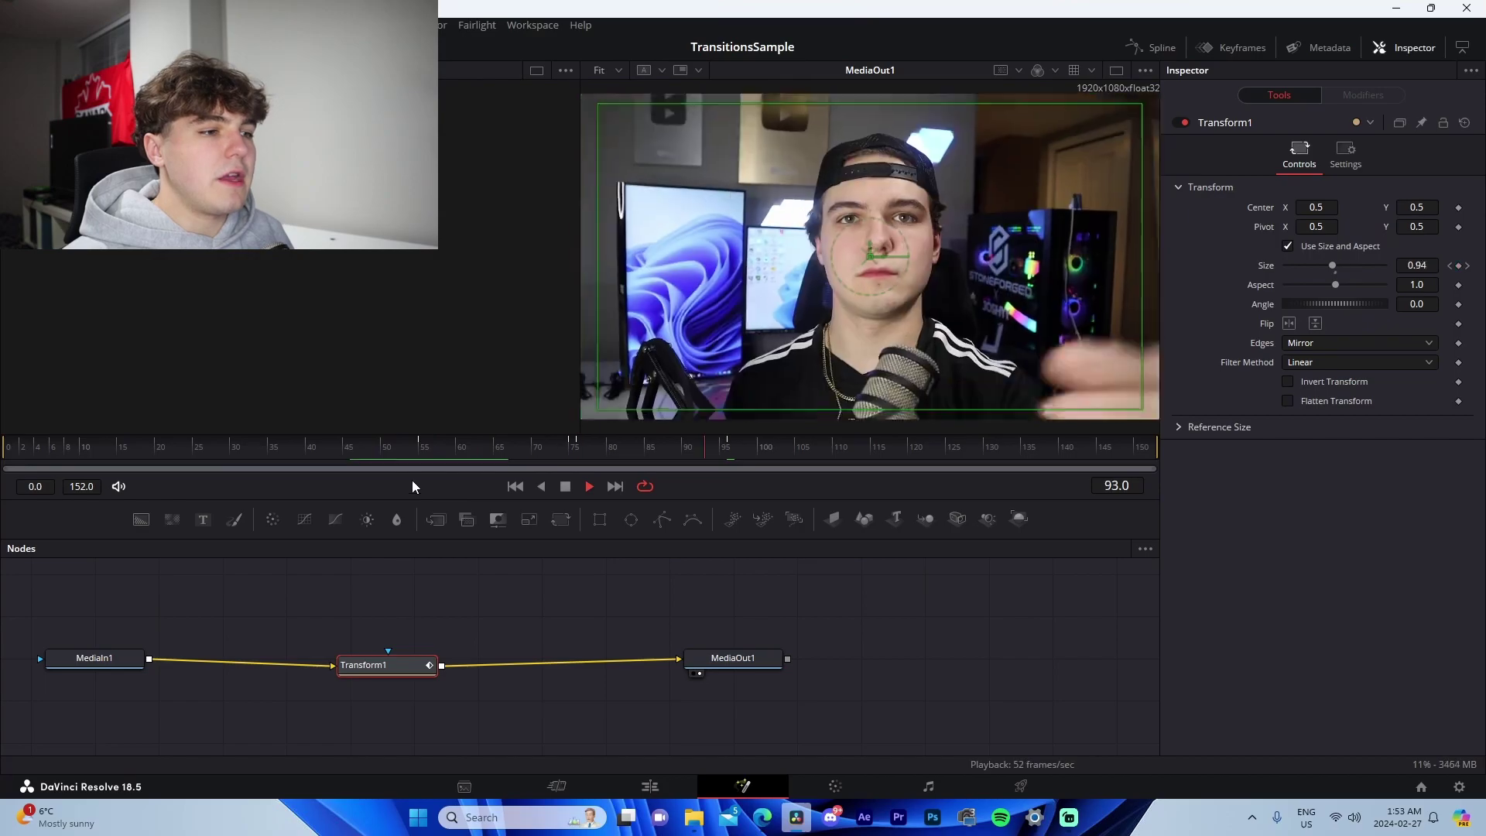
pyautogui.click(356, 443)
pyautogui.press('space')
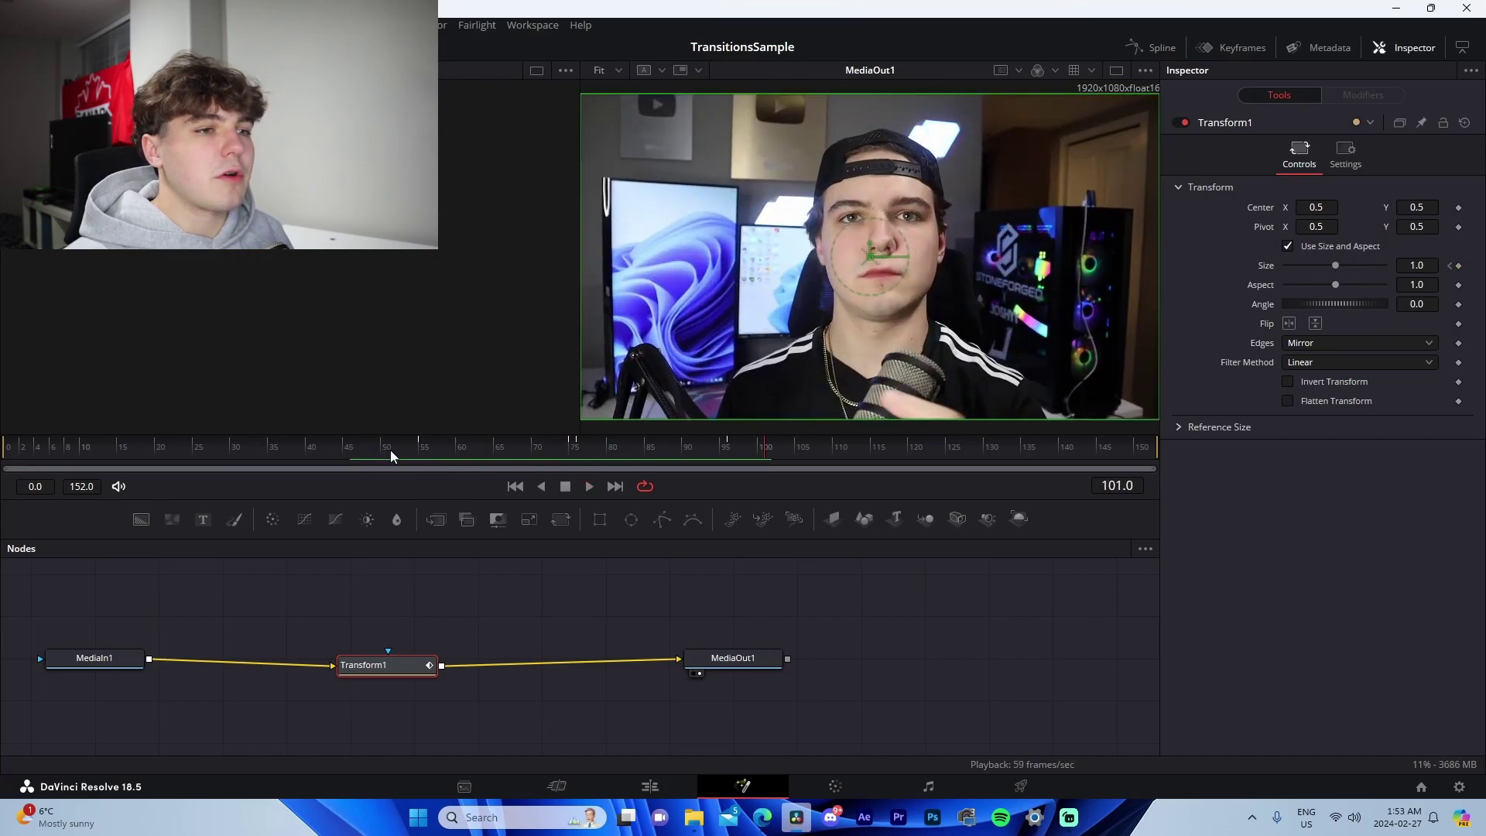
# Step: Show the Transform1 Size curve in Spline, fit it to view, and smooth all keyframes
pyautogui.click(1147, 48)
pyautogui.click(258, 588)
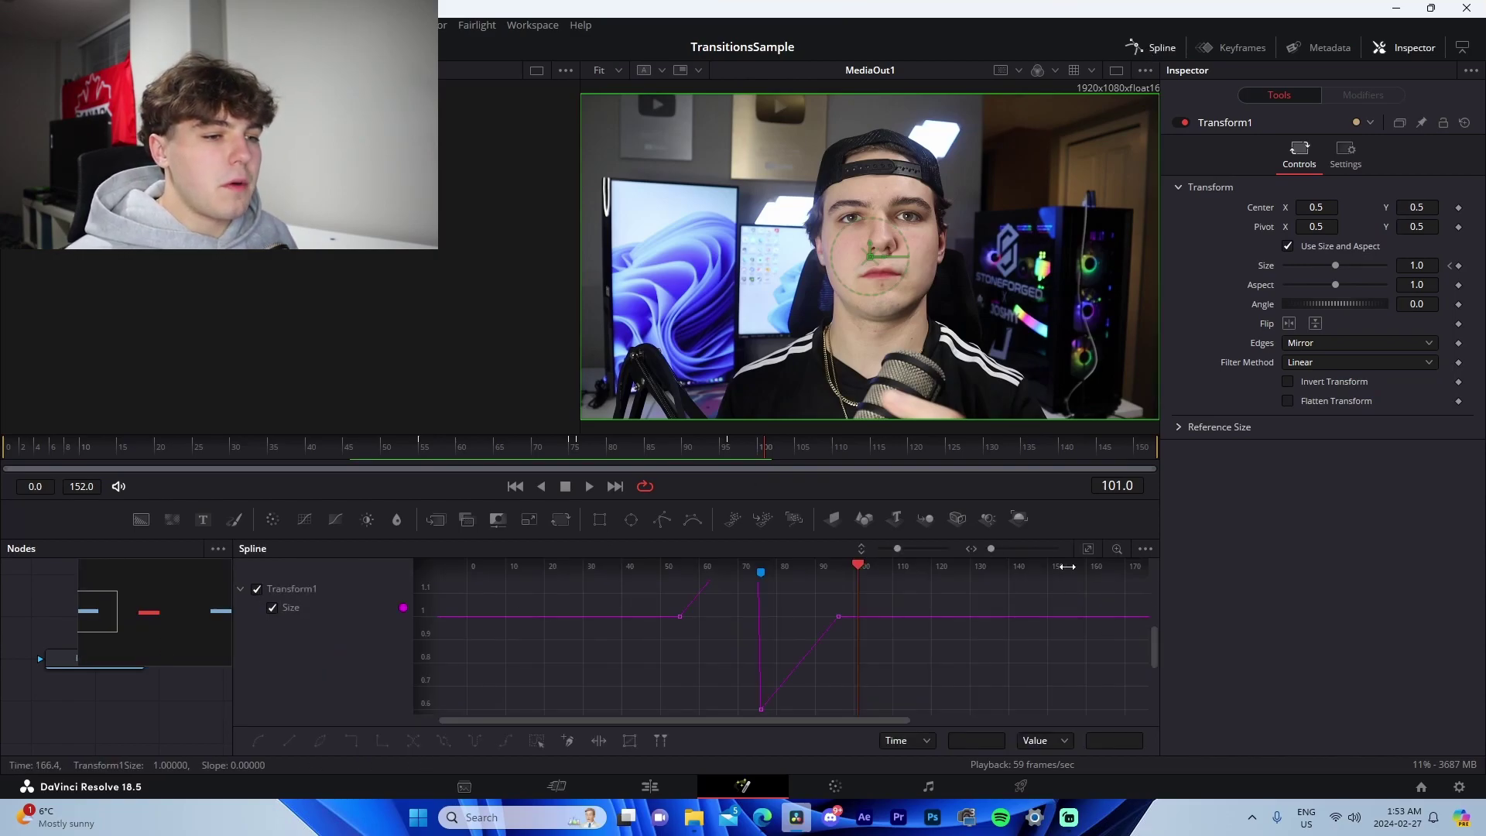
pyautogui.click(1087, 548)
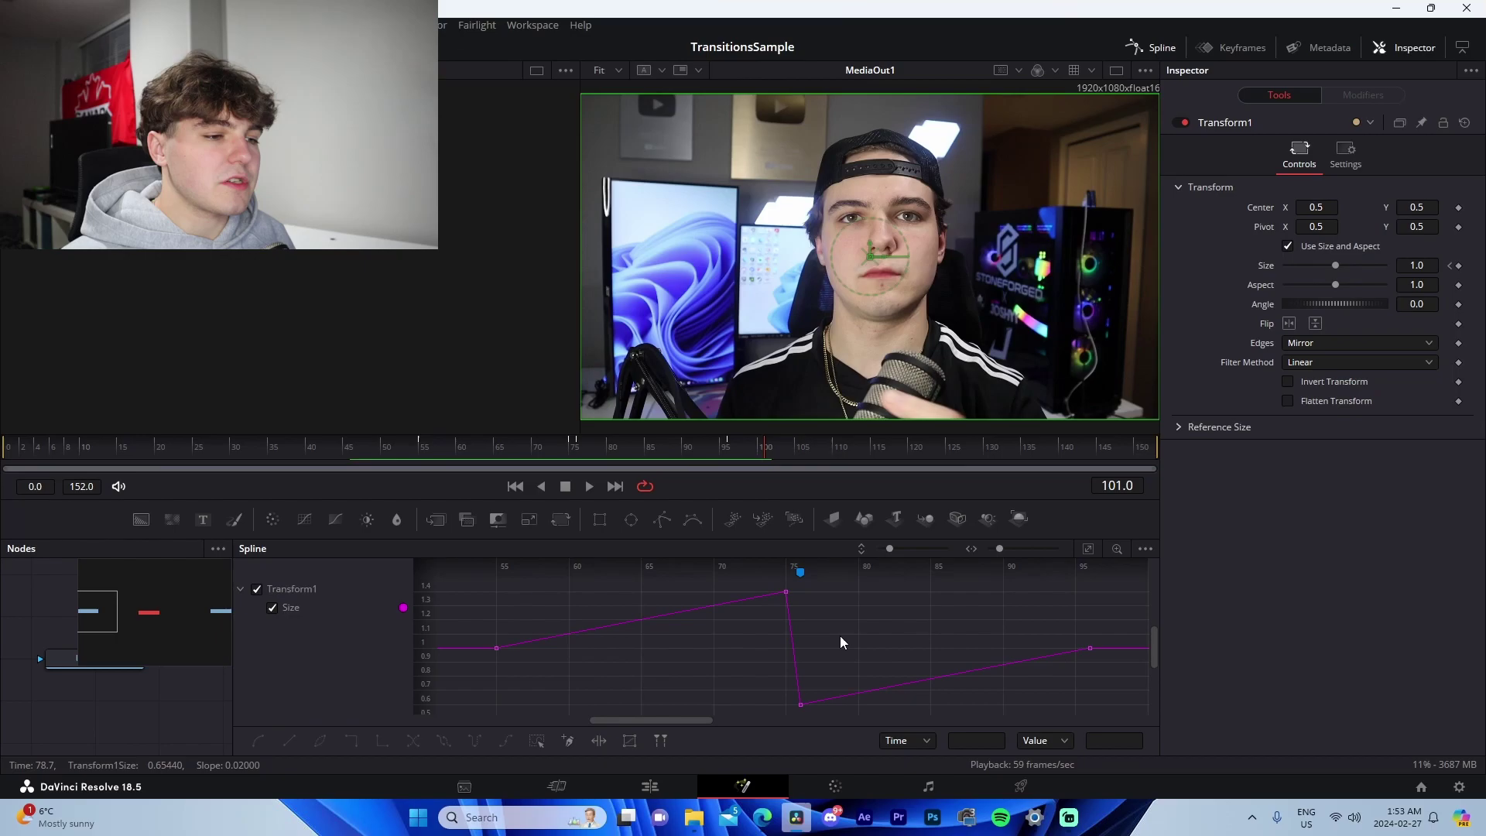
pyautogui.hotkey('ctrl', 'a')
pyautogui.hotkey('shift', 's')
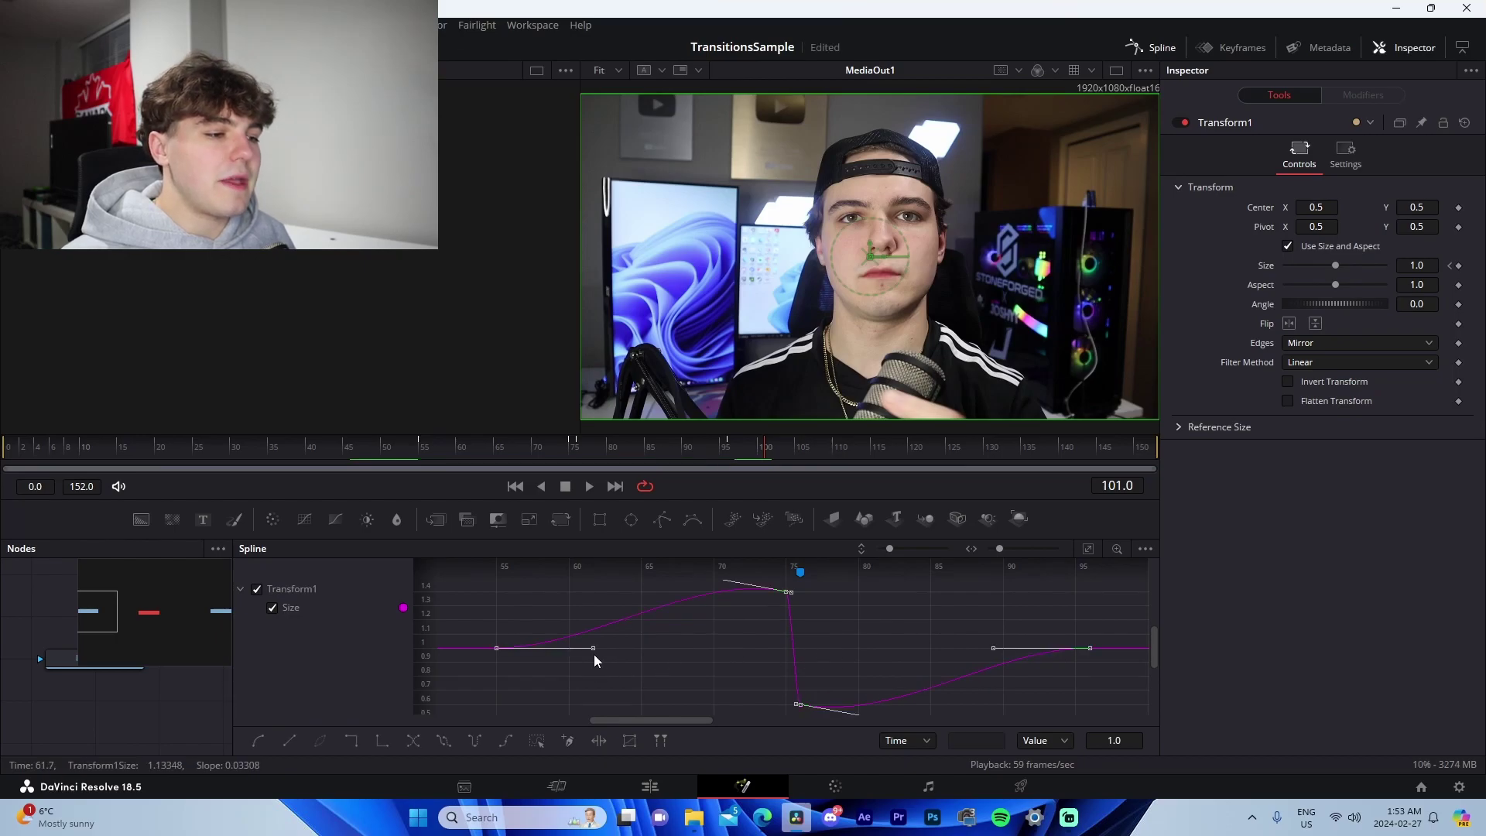
# Step: Drag the Bezier handles into a steep spike before the cut and a quick recovery after
pyautogui.moveTo(922, 538); pyautogui.dragTo(922, 436)
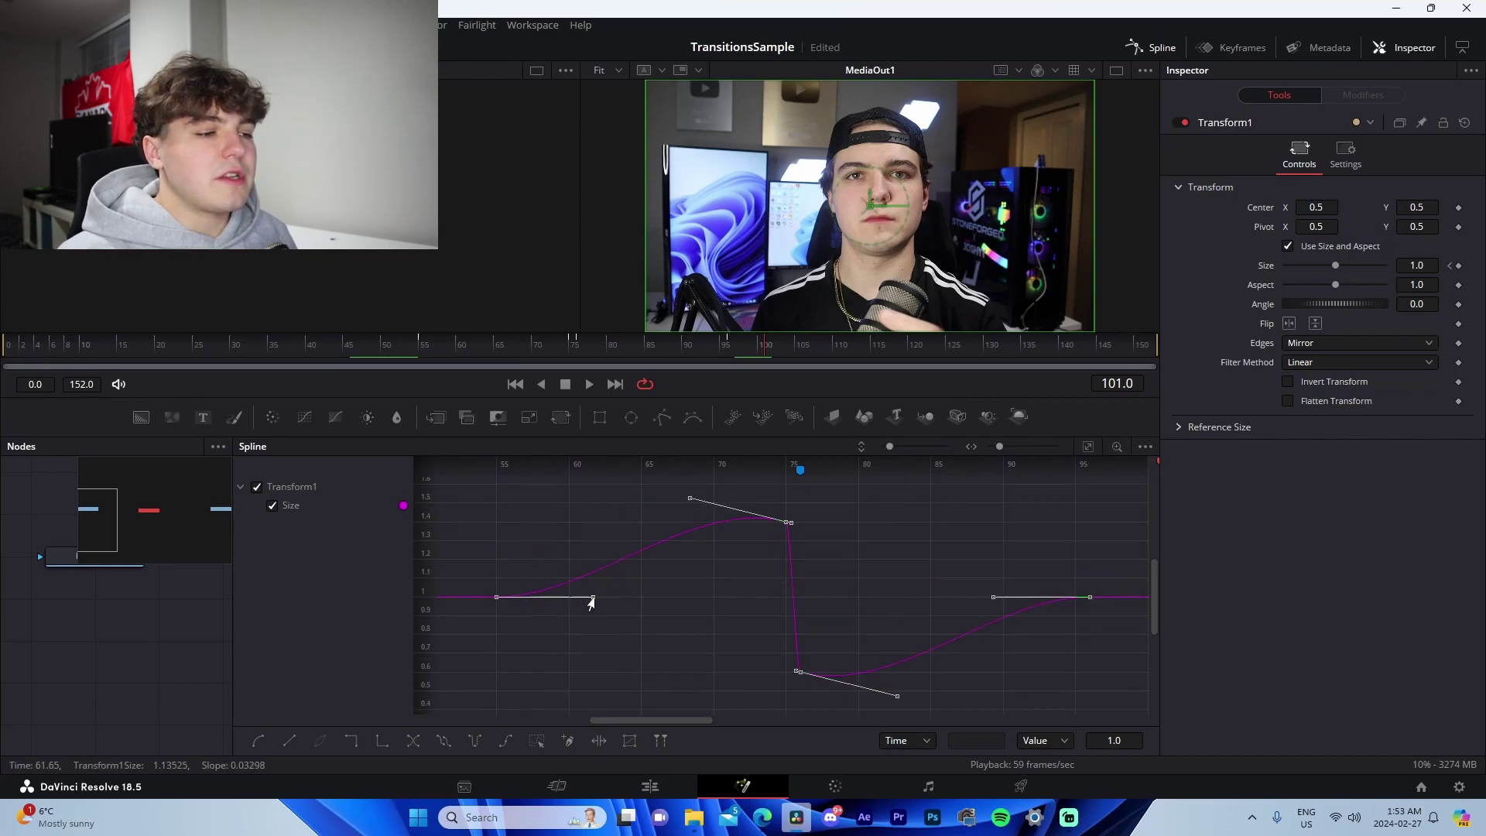
pyautogui.moveTo(592, 599); pyautogui.dragTo(776, 599)
pyautogui.moveTo(687, 501); pyautogui.dragTo(777, 591)
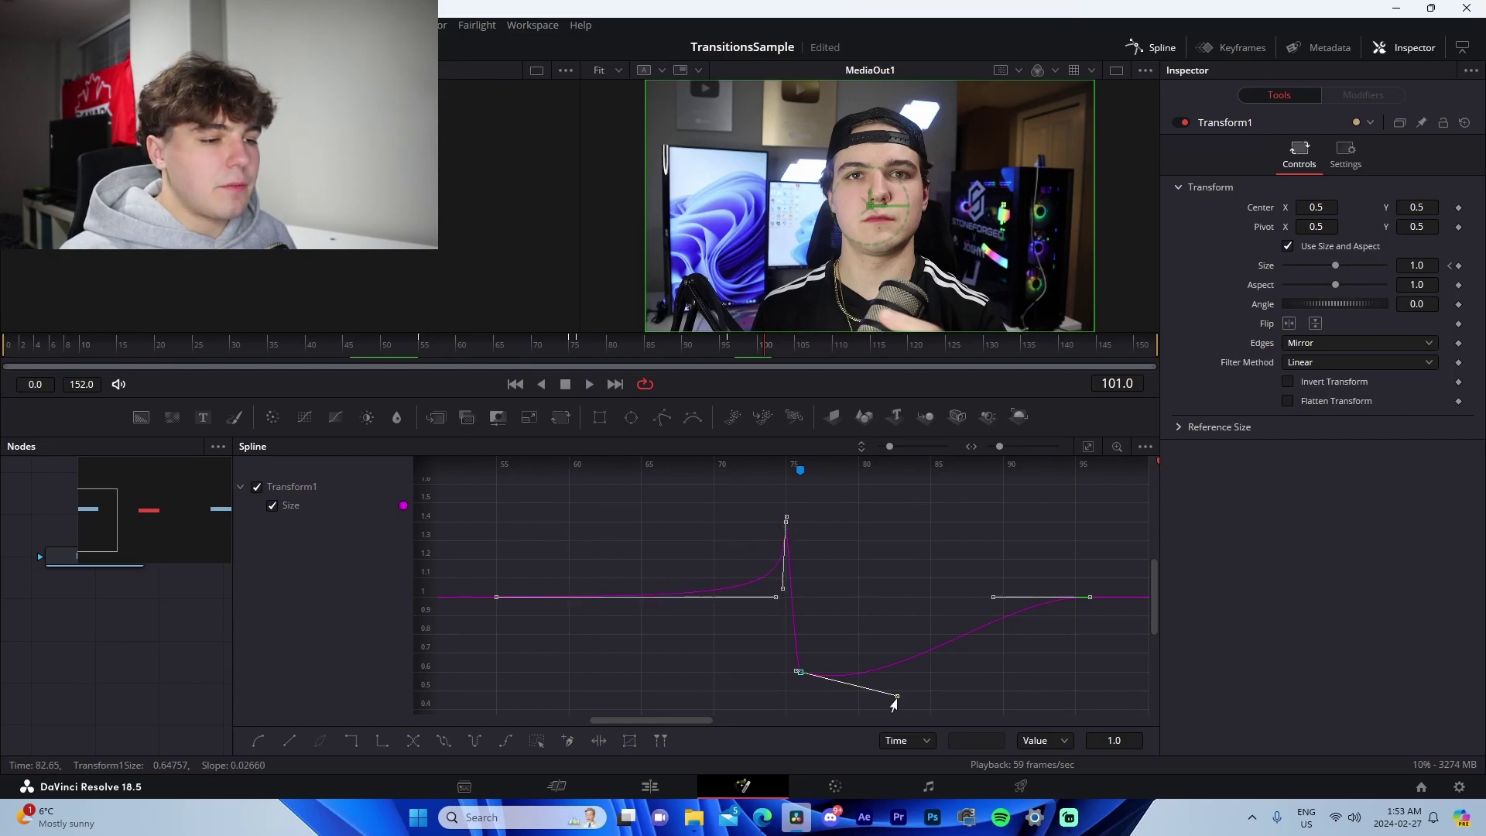
pyautogui.moveTo(897, 696); pyautogui.dragTo(800, 602)
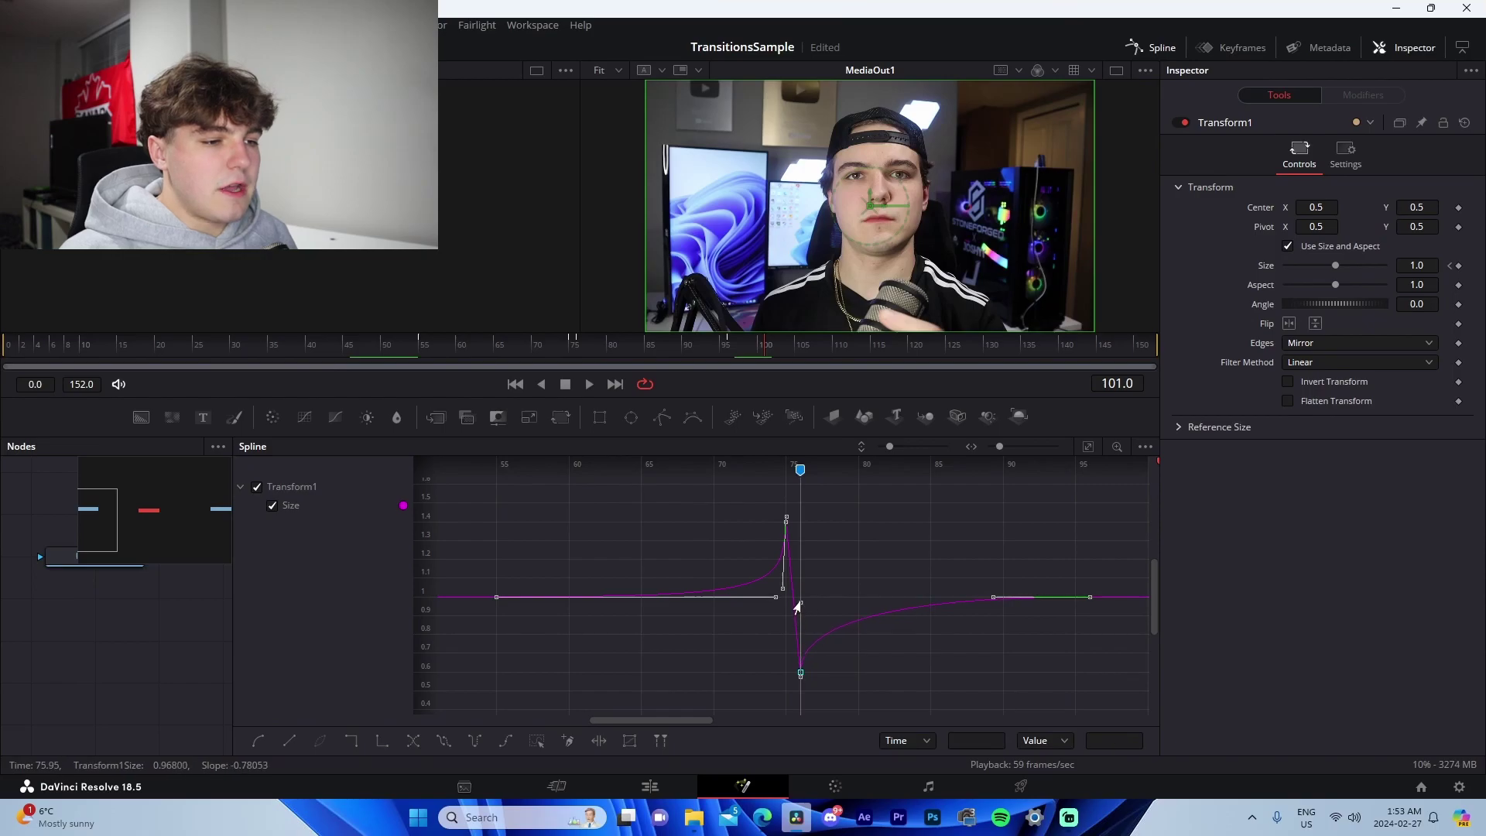
pyautogui.moveTo(989, 603); pyautogui.dragTo(804, 604)
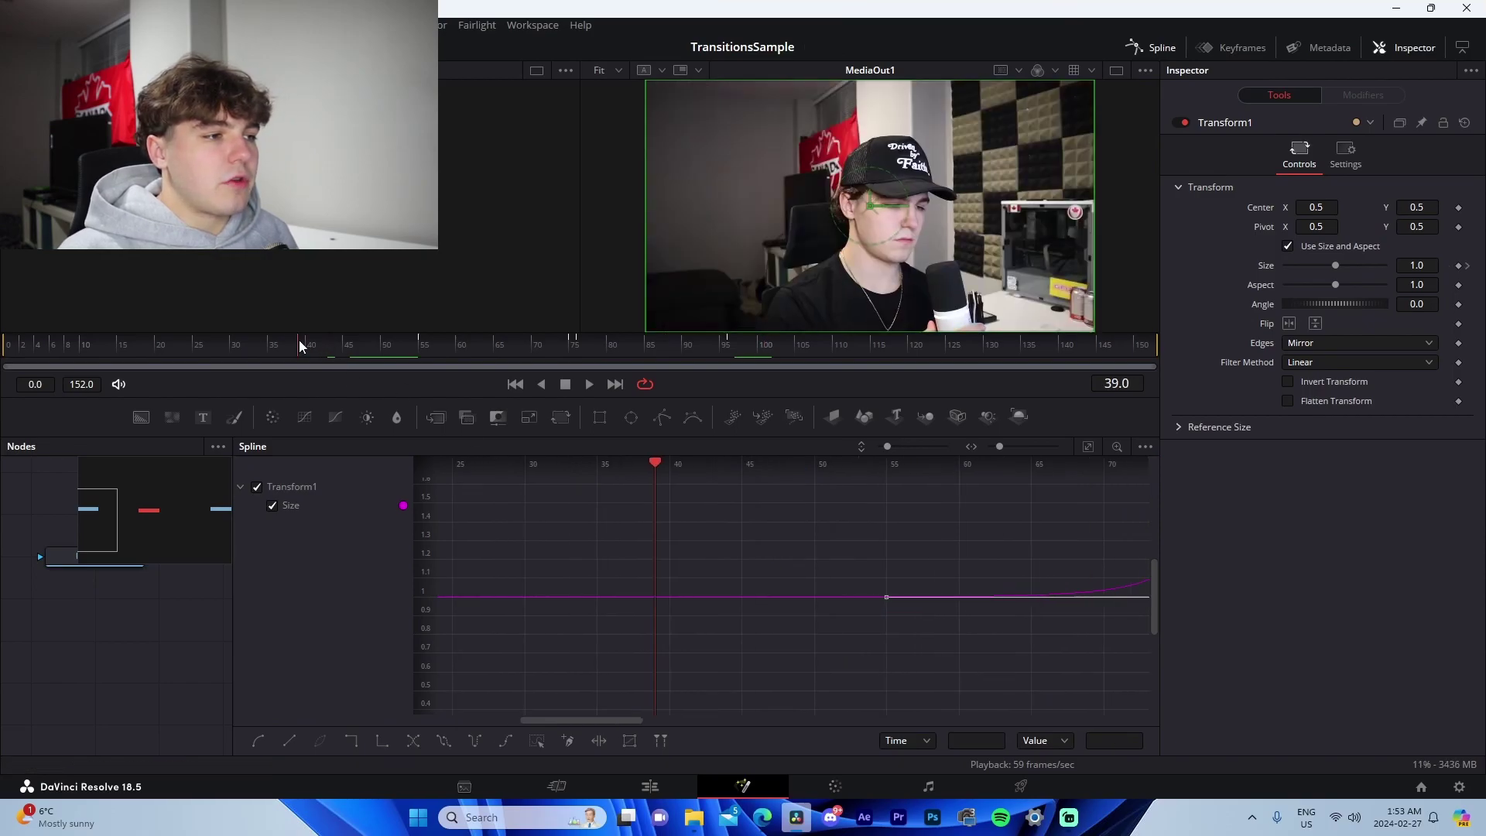
# Step: Preview the zoom, then nudge the Bezier handle just before the peak keyframe
pyautogui.press('space')
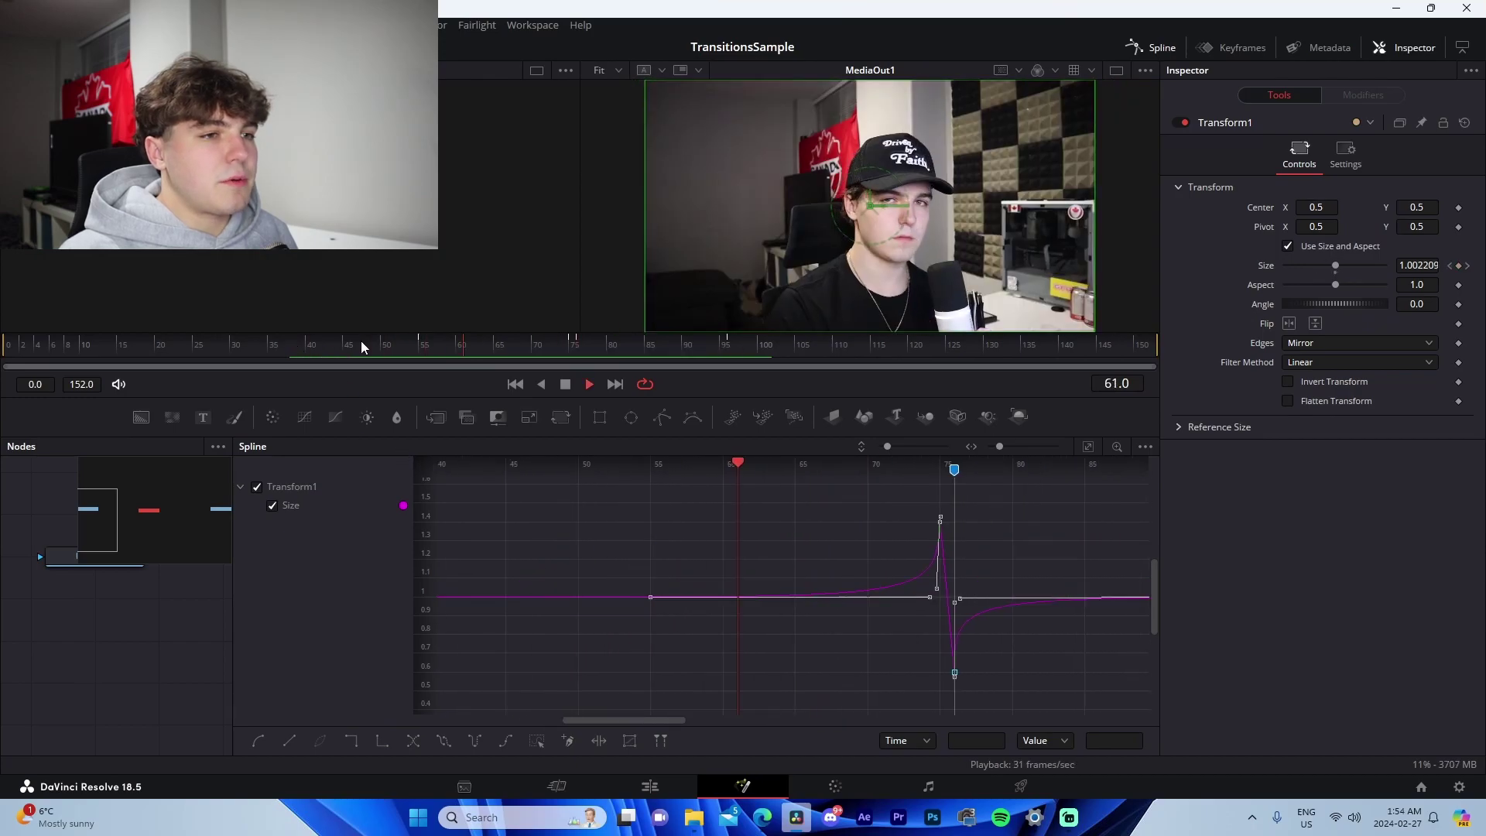
pyautogui.press('space')
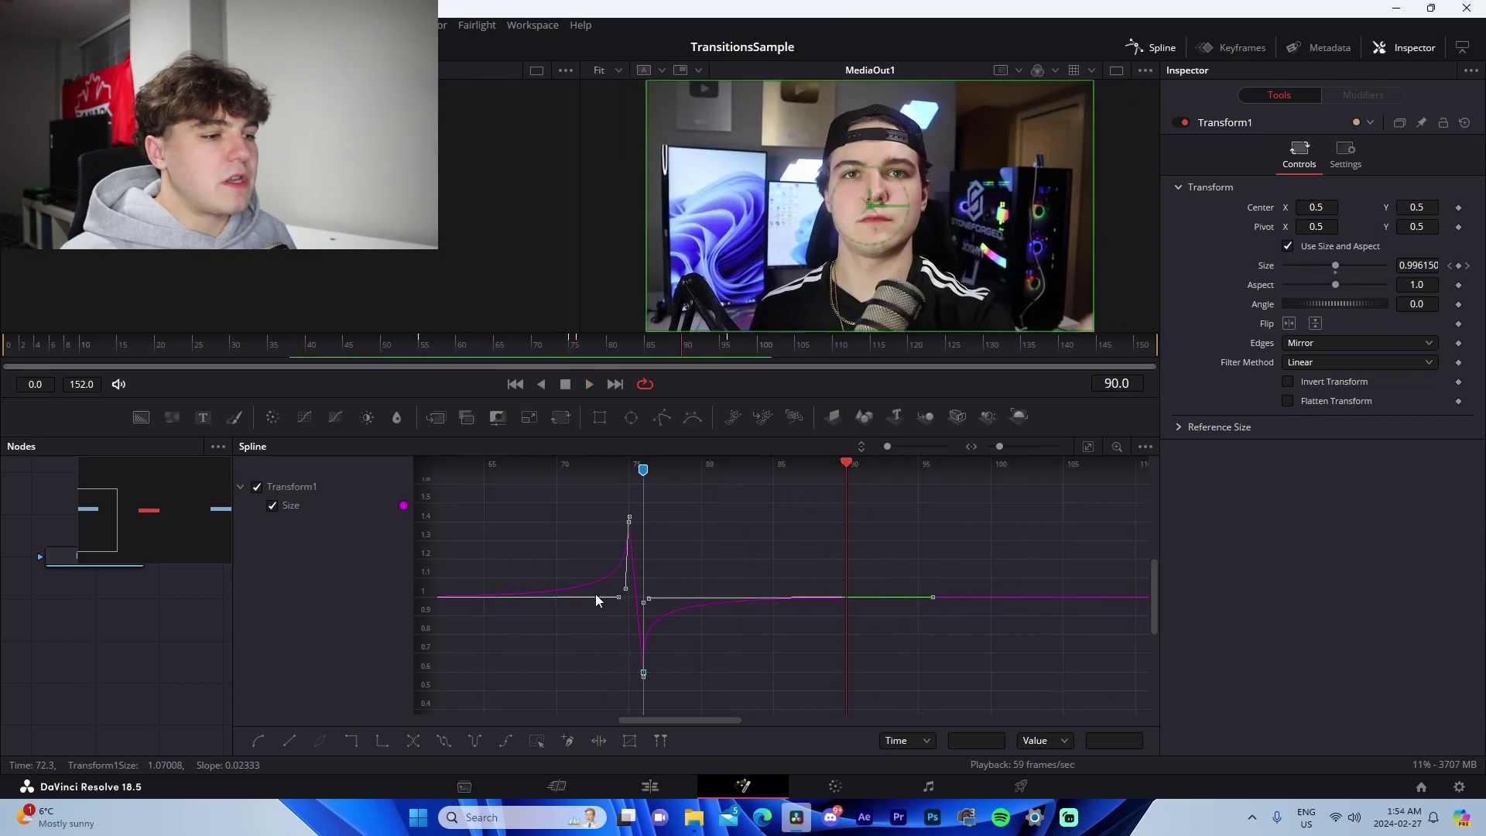
pyautogui.moveTo(619, 596); pyautogui.dragTo(610, 597)
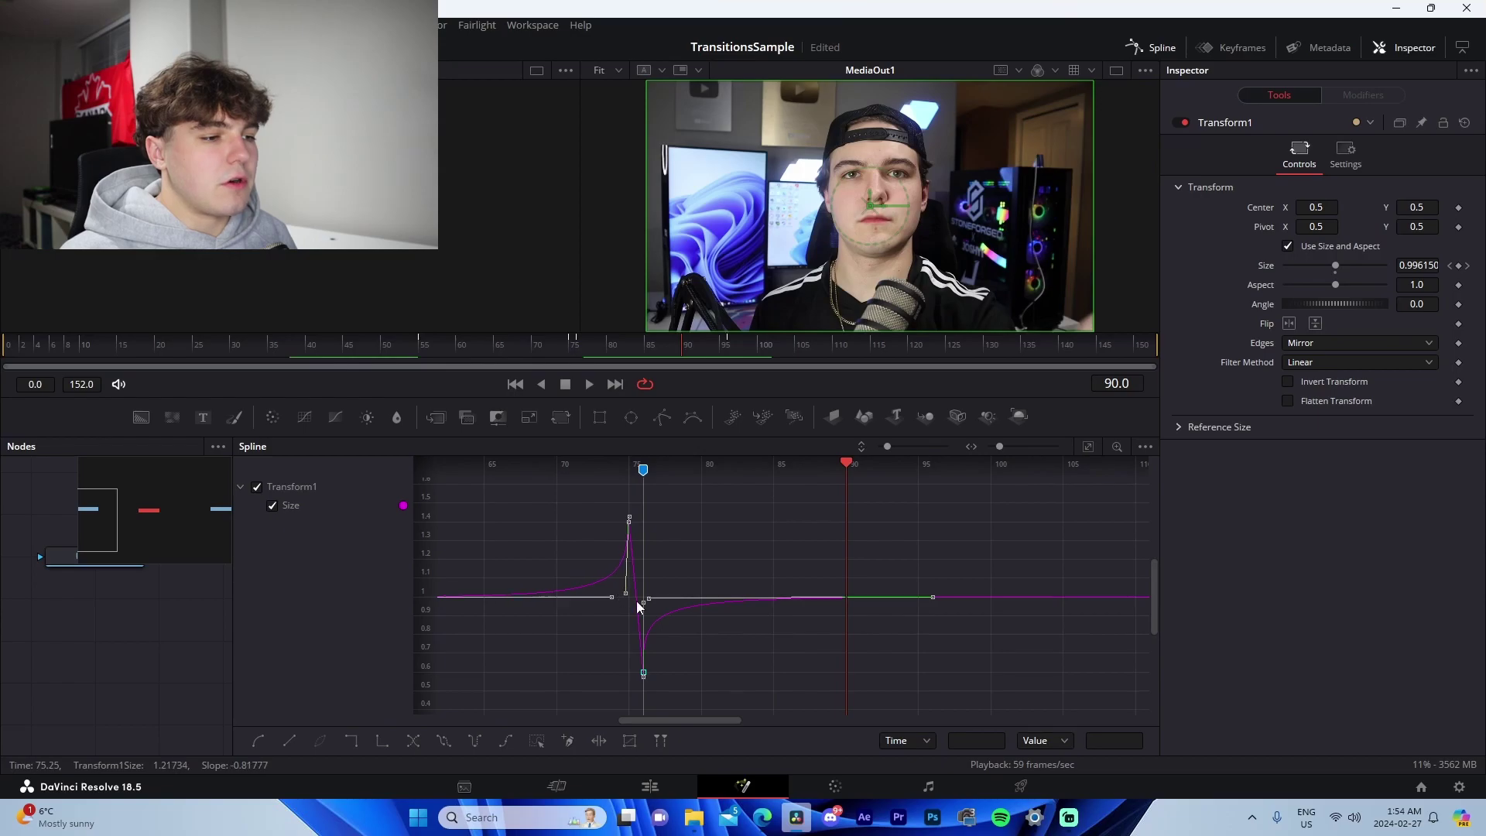
# Step: Replay the transition from frame 37 and return to frame 41
pyautogui.click(276, 344)
pyautogui.press('space')
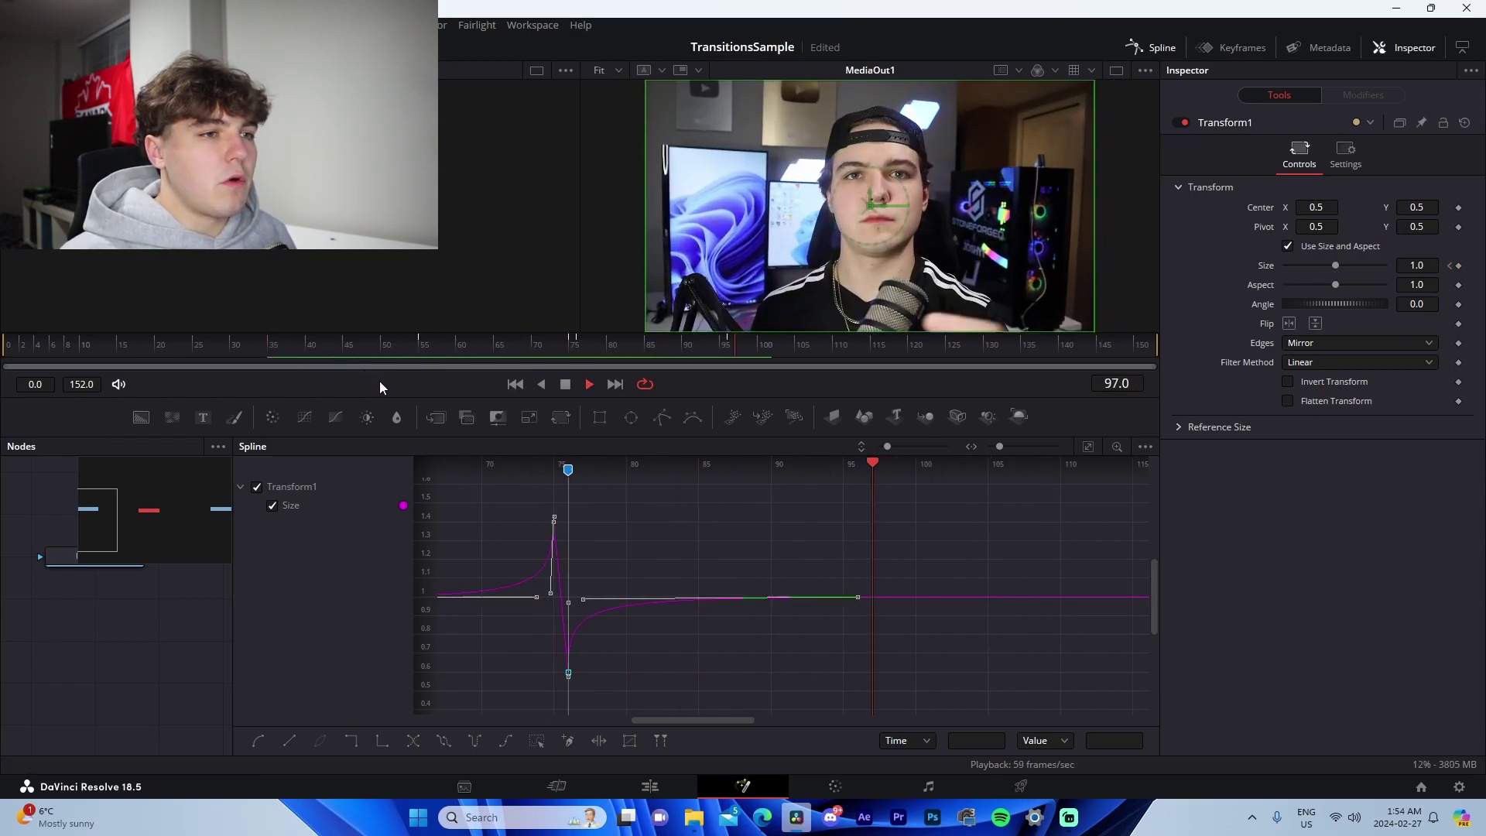
pyautogui.press('space')
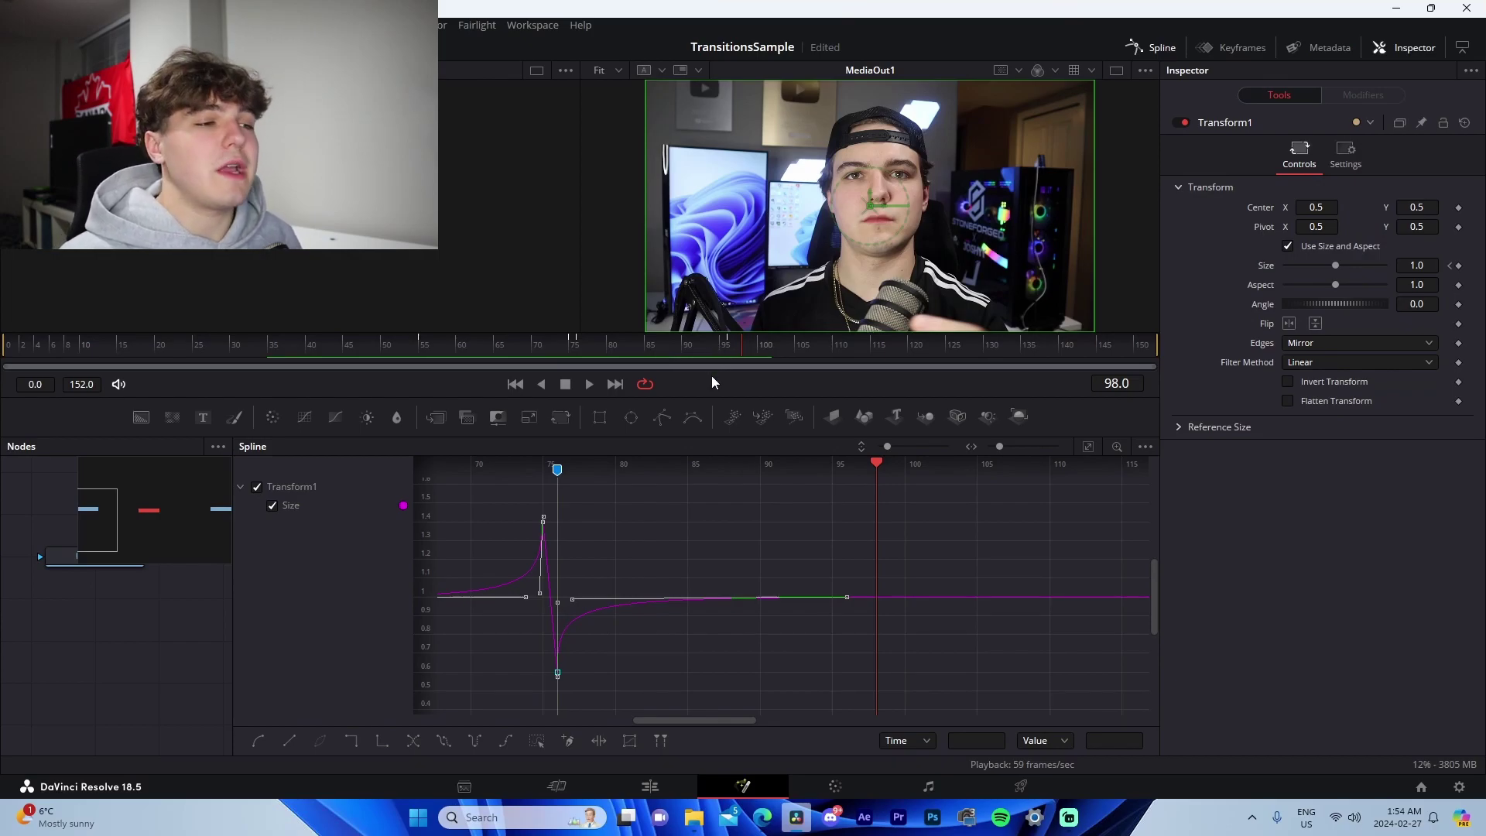
pyautogui.click(318, 341)
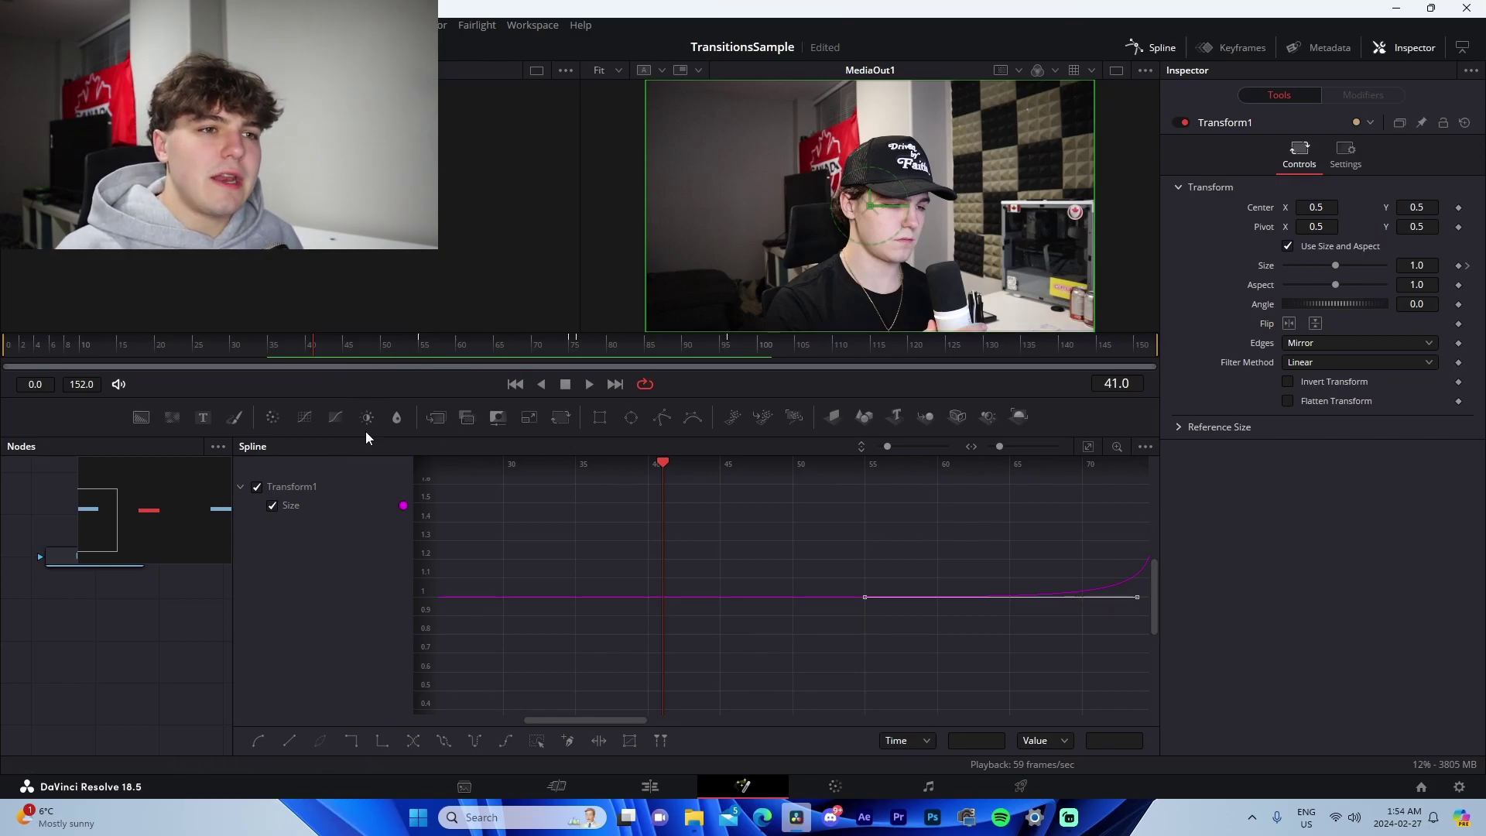
# Step: Move Transform1 out of the node chain and search the tools for 'blurmo'
pyautogui.click(1153, 47)
pyautogui.moveTo(392, 573); pyautogui.dragTo(301, 502)
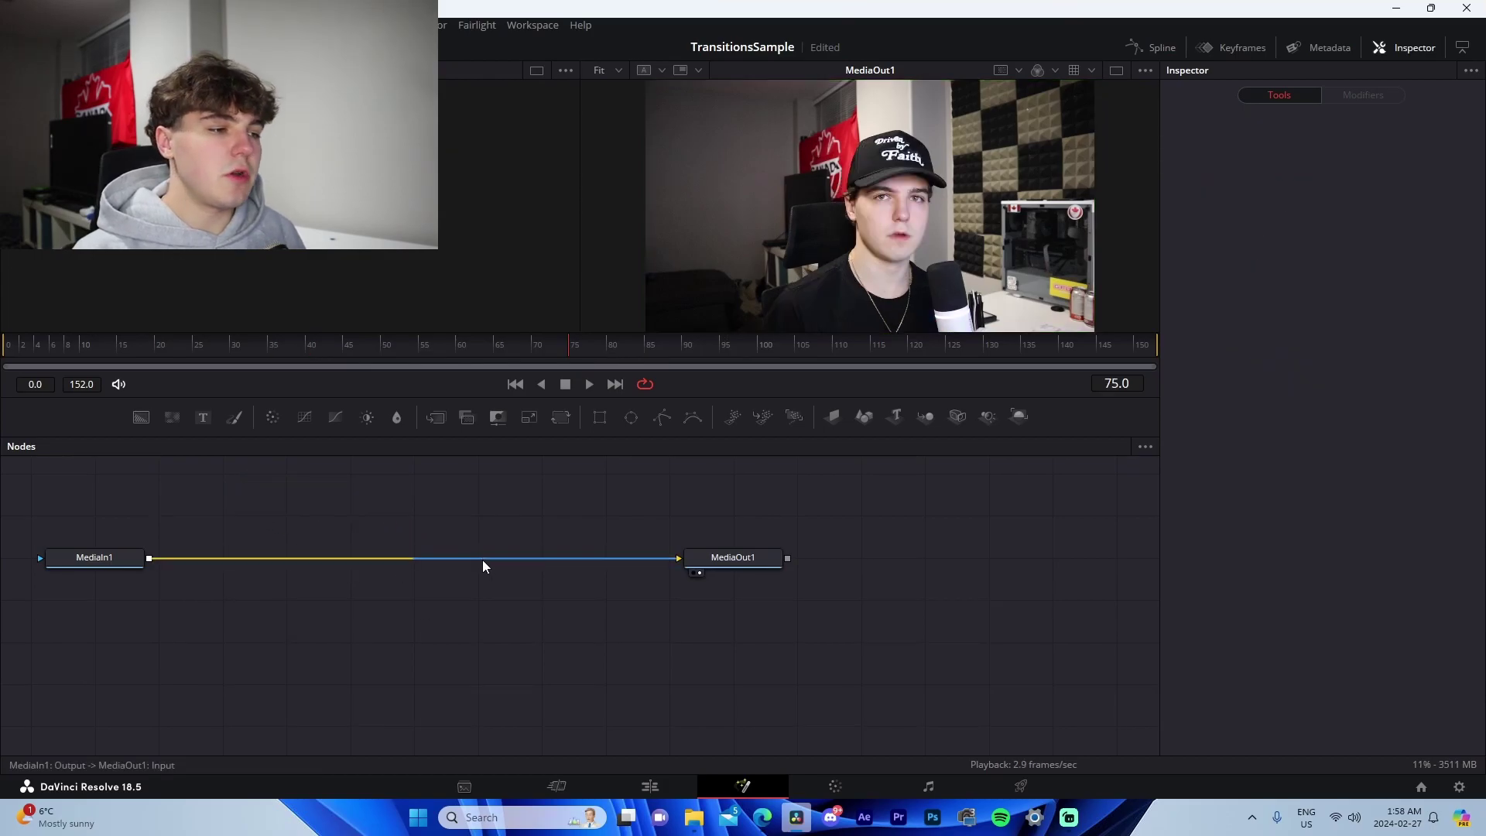
pyautogui.hotkey('shift', 'space')
pyautogui.write('Transform')
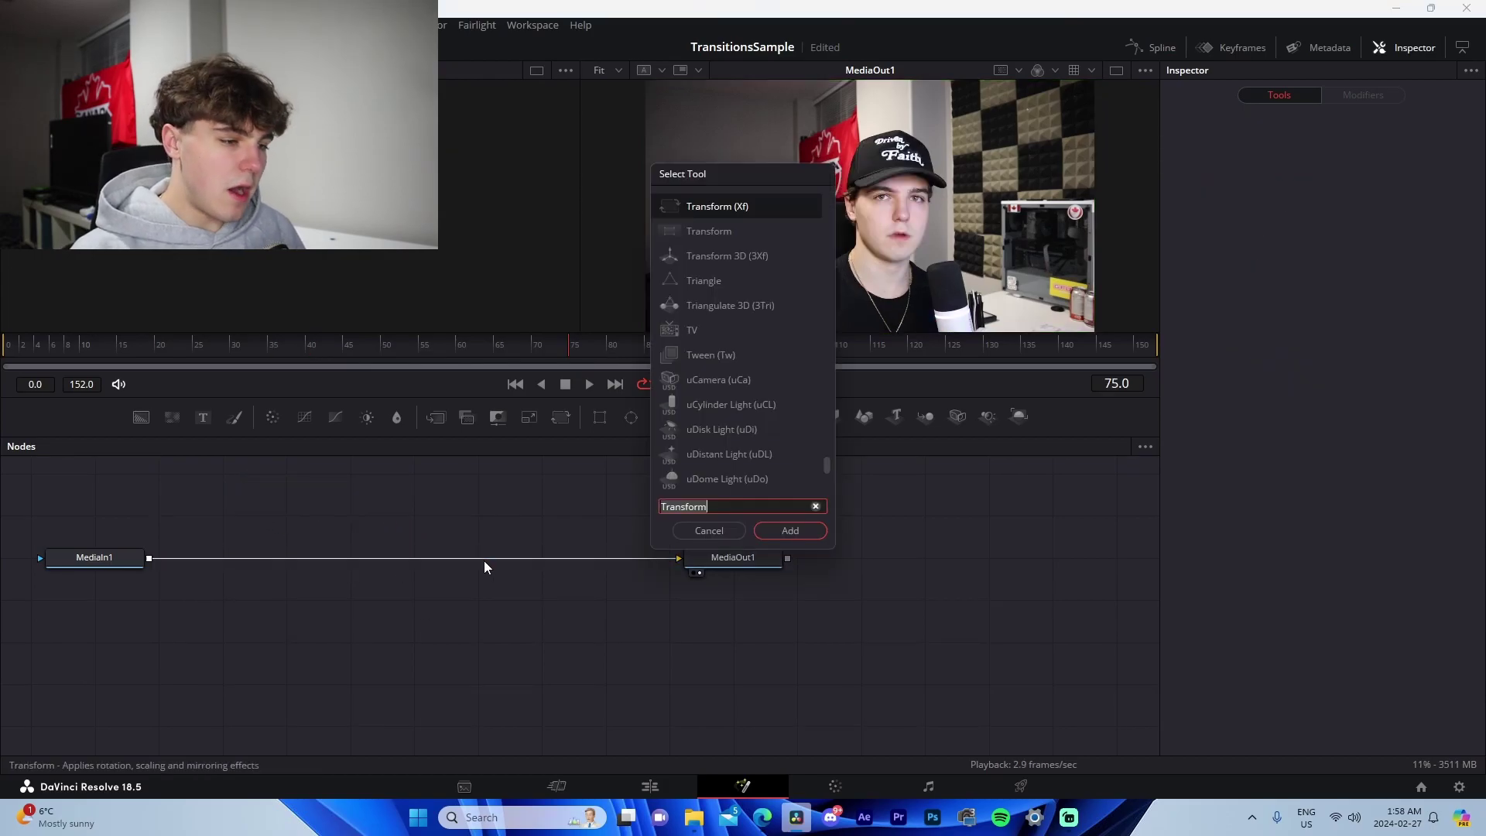
pyautogui.hotkey('ctrl', 'a')
pyautogui.write('blurmo')
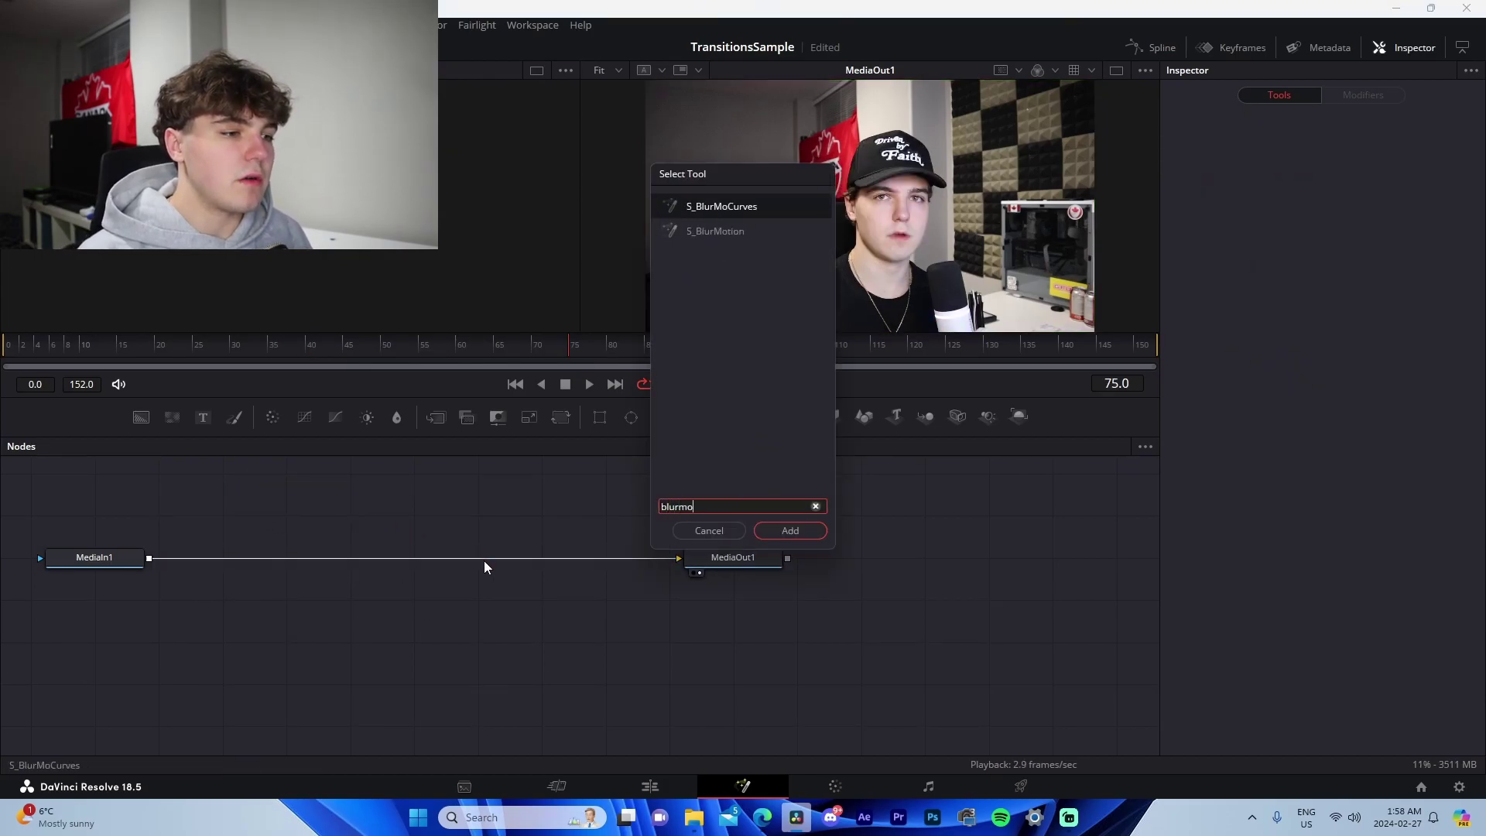
pyautogui.press('Escape')
# Step: Drop S_BlurMoCurves onto the MediaIn1–MediaOut1 link, align it, and select it
pyautogui.hotkey('shift', 'space')
pyautogui.write('blurmo')
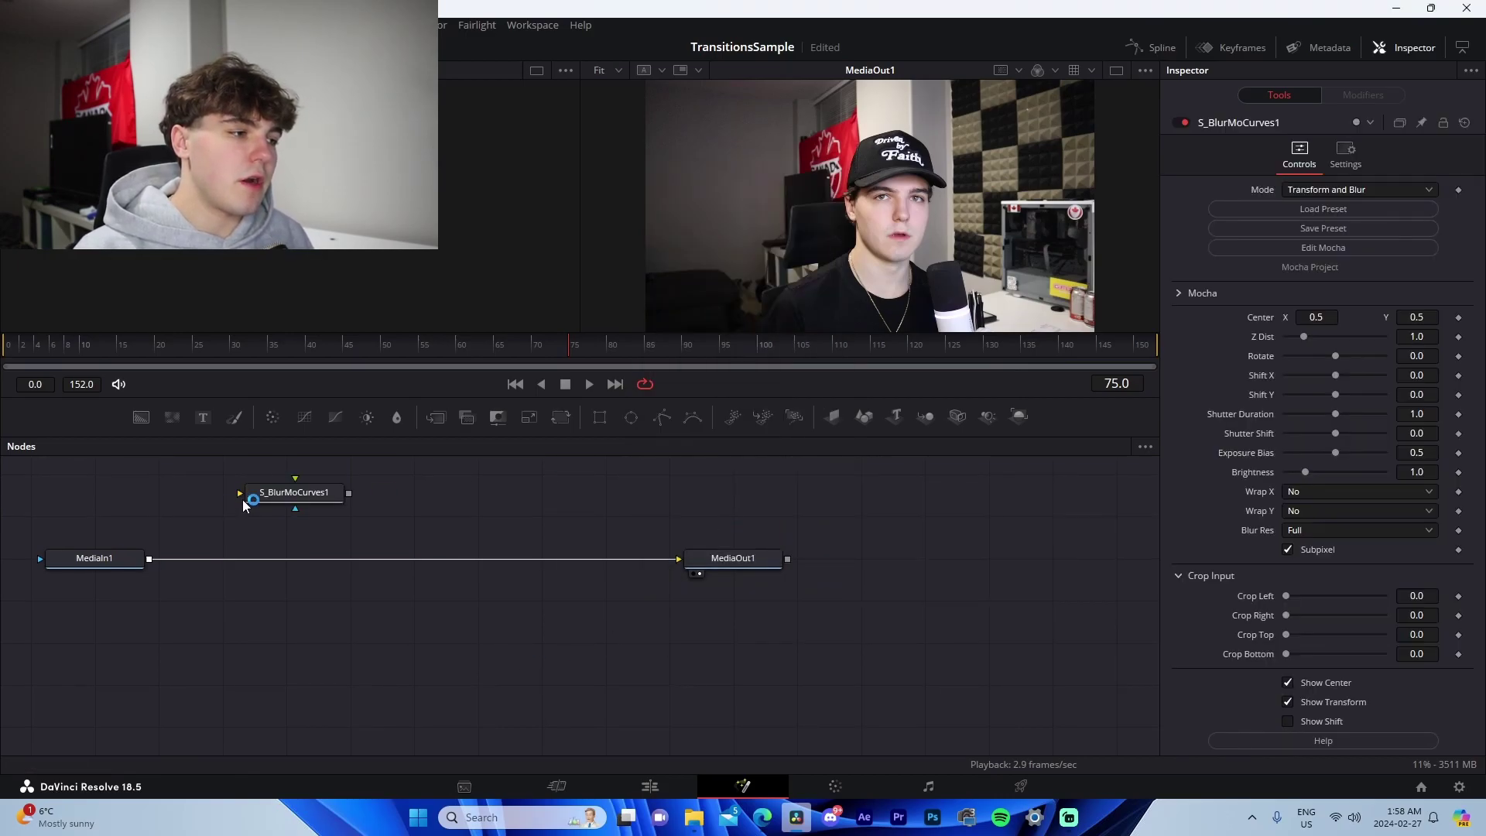
pyautogui.moveTo(245, 501); pyautogui.dragTo(378, 573)
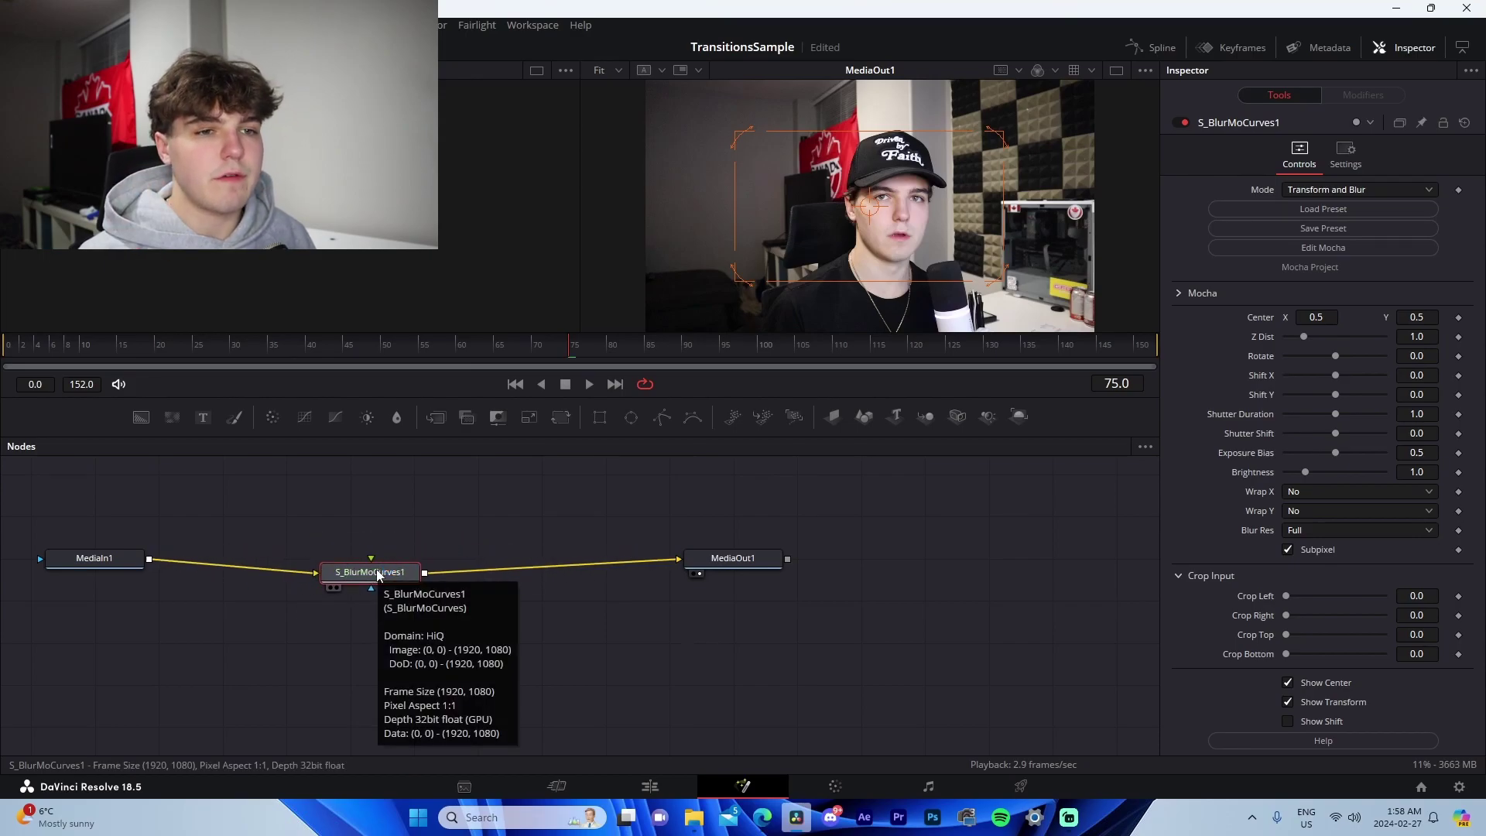
pyautogui.click(436, 562)
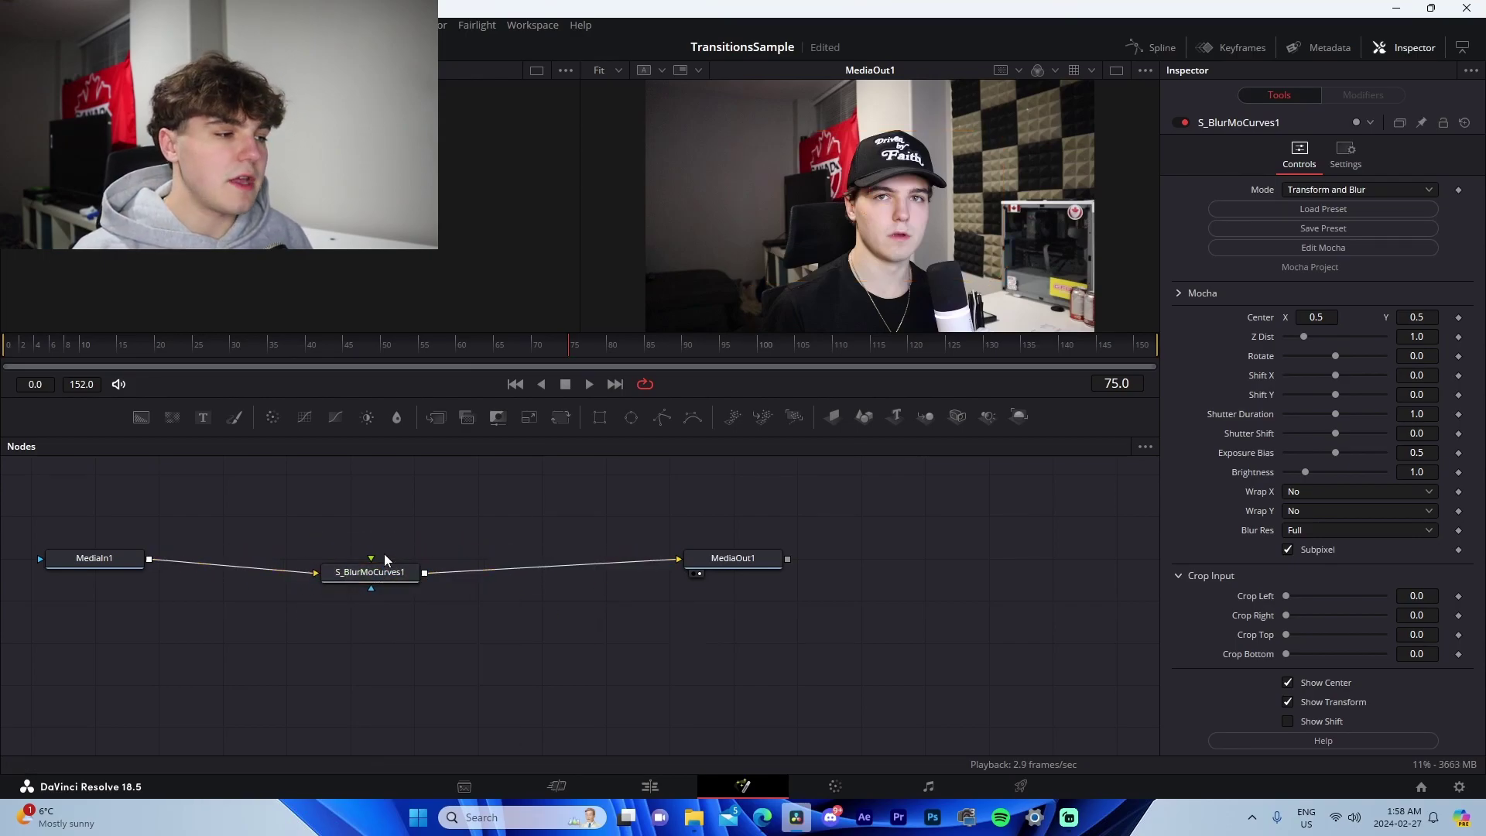
pyautogui.moveTo(386, 558); pyautogui.dragTo(398, 547)
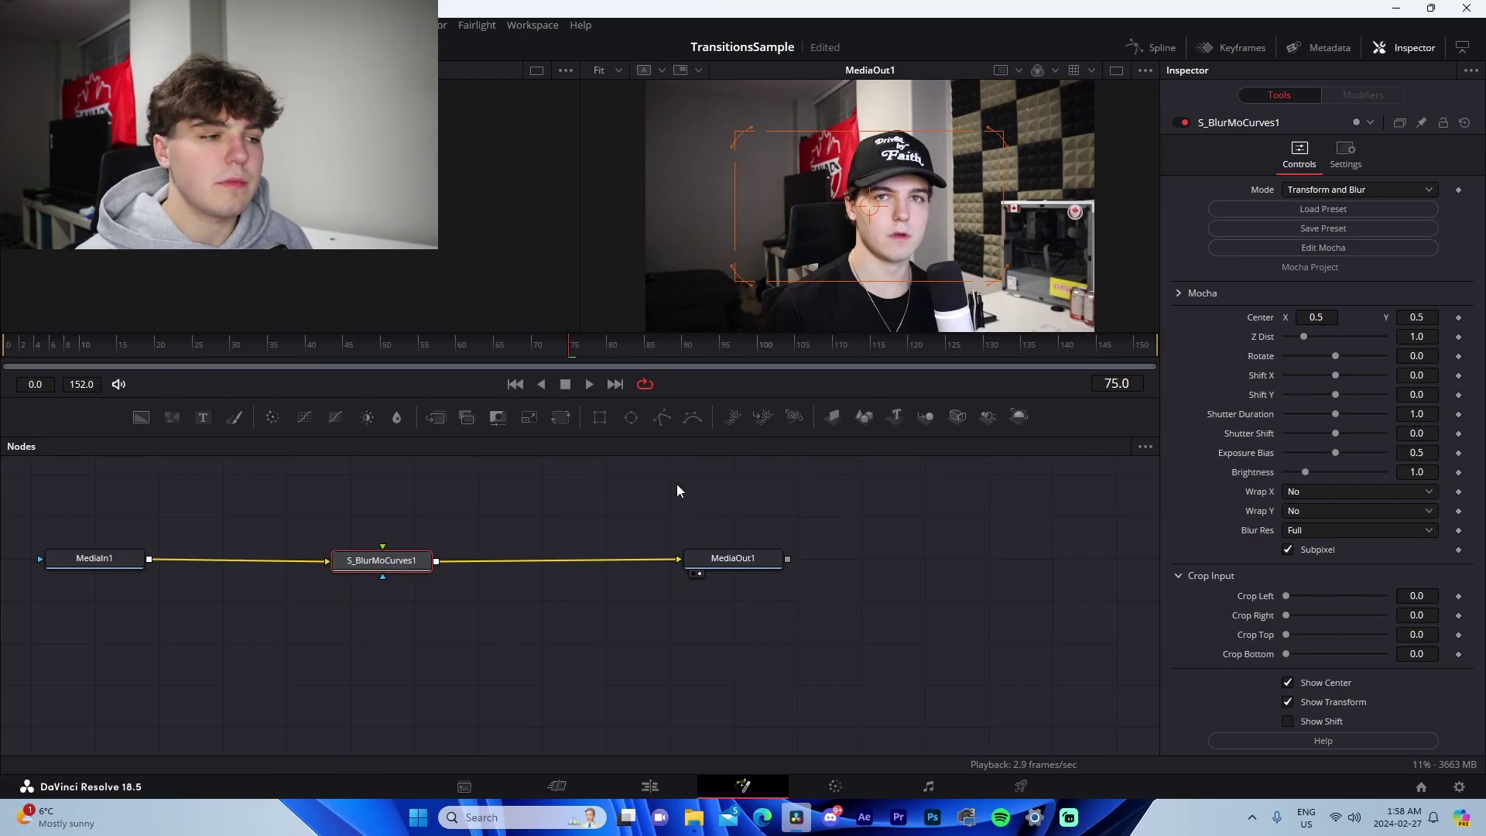
pyautogui.click(452, 539)
pyautogui.click(403, 559)
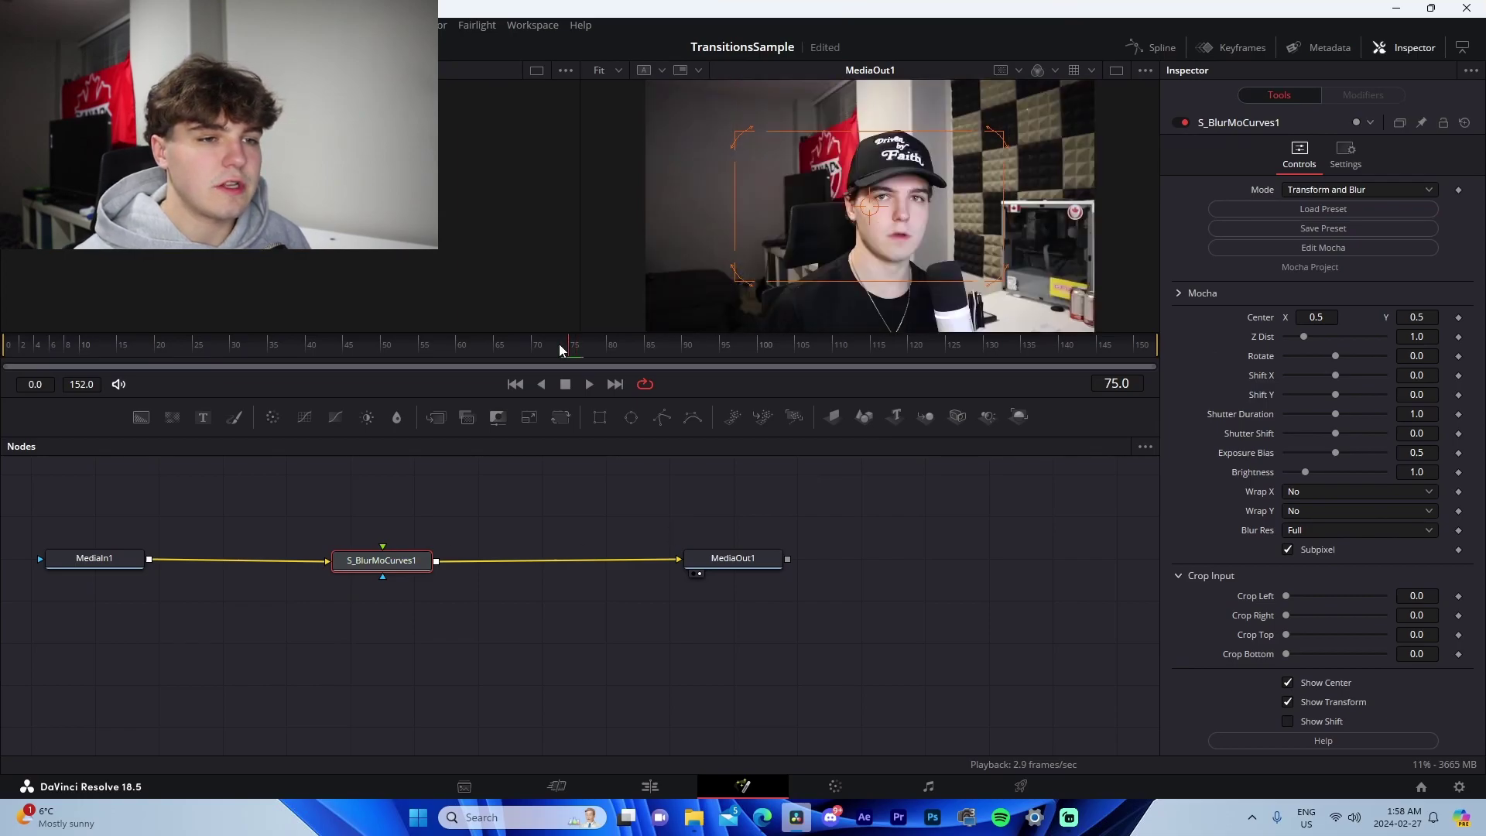
# Step: Keyframe Shift X to 0.5 at frame 76 and -0.5 at frame 75
pyautogui.press('Right')
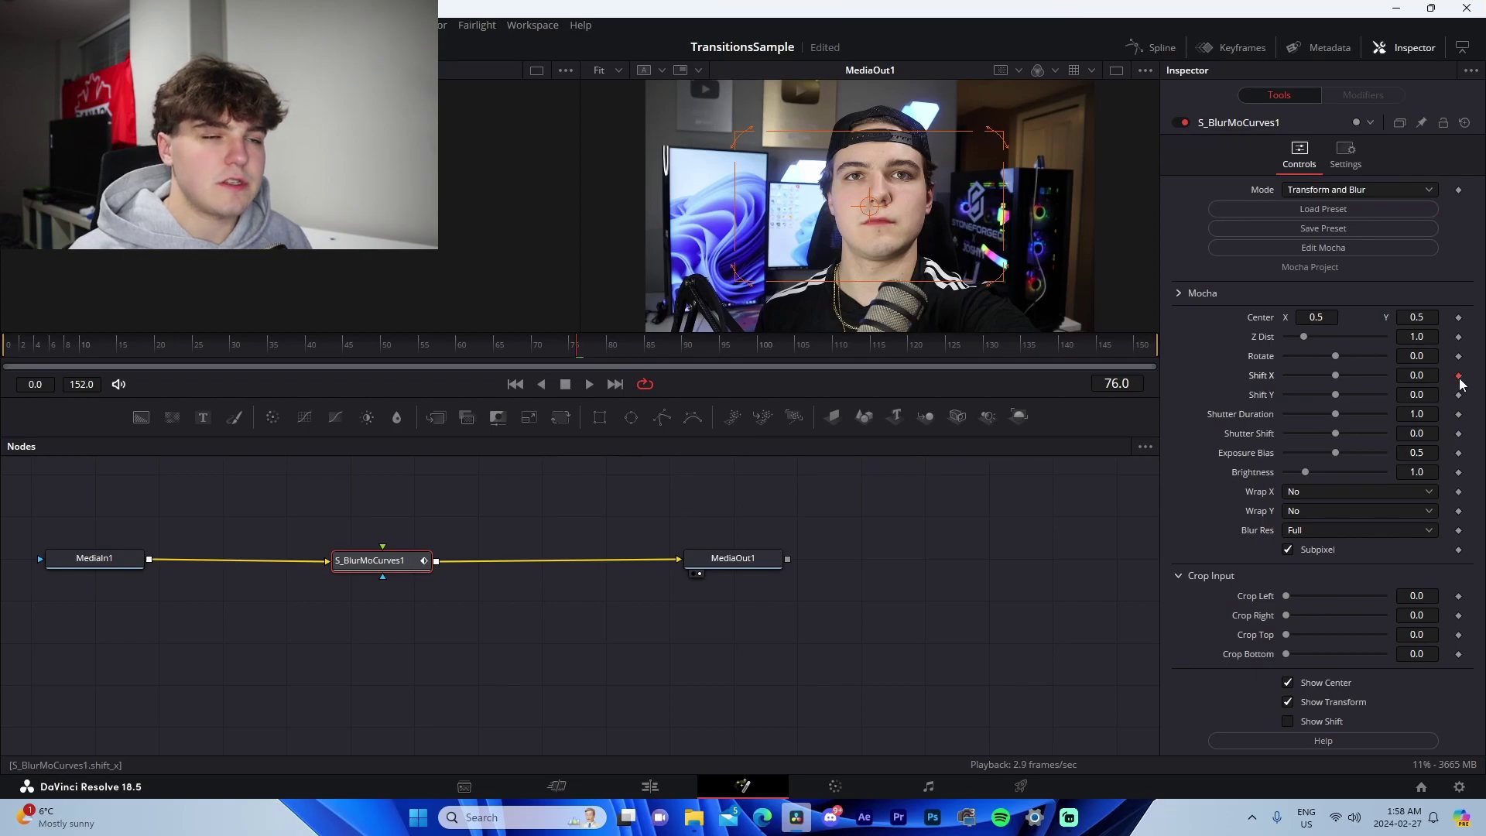
pyautogui.press('Left')
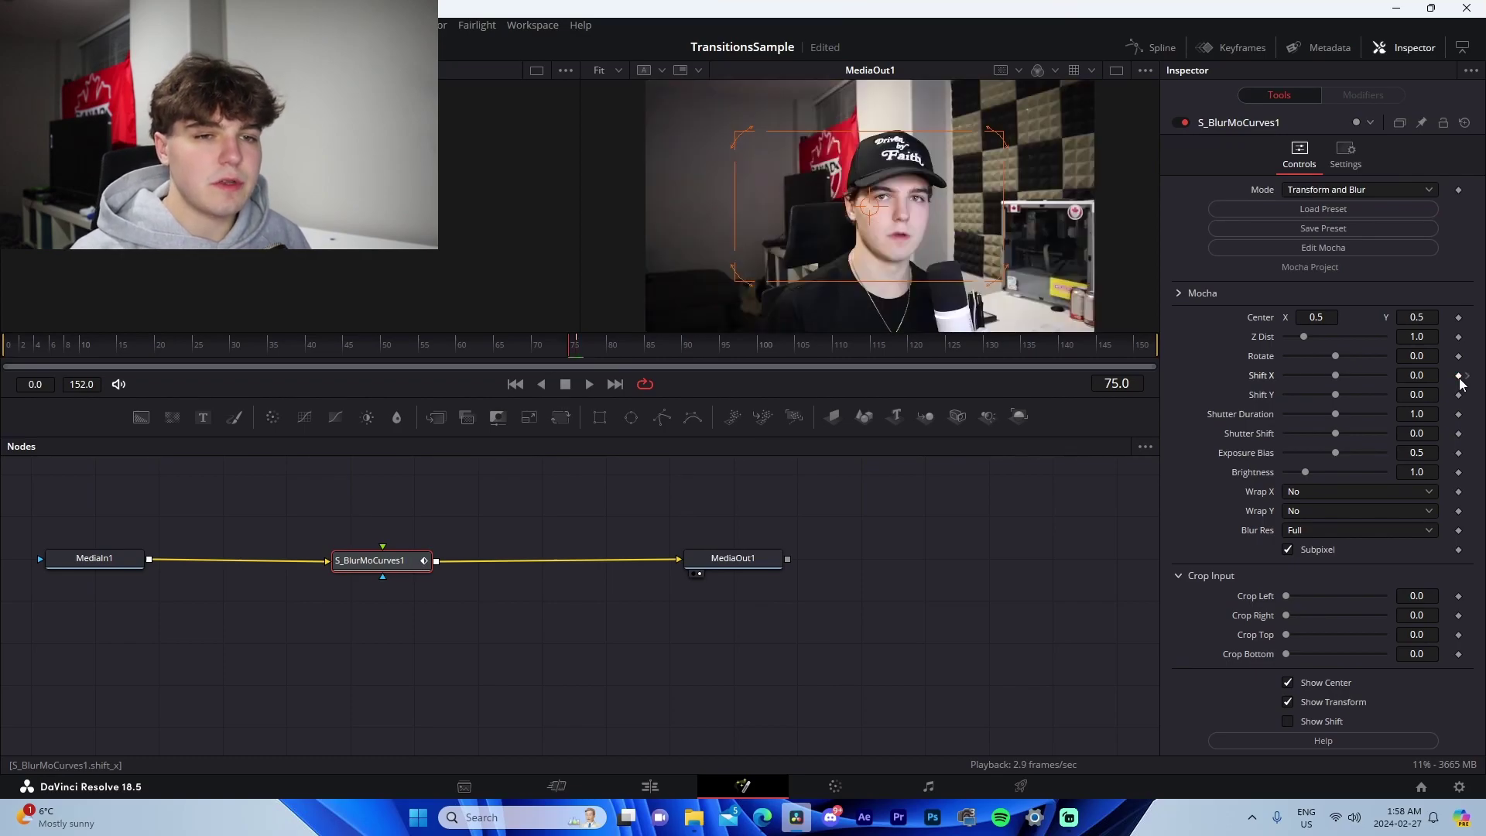
pyautogui.click(1468, 376)
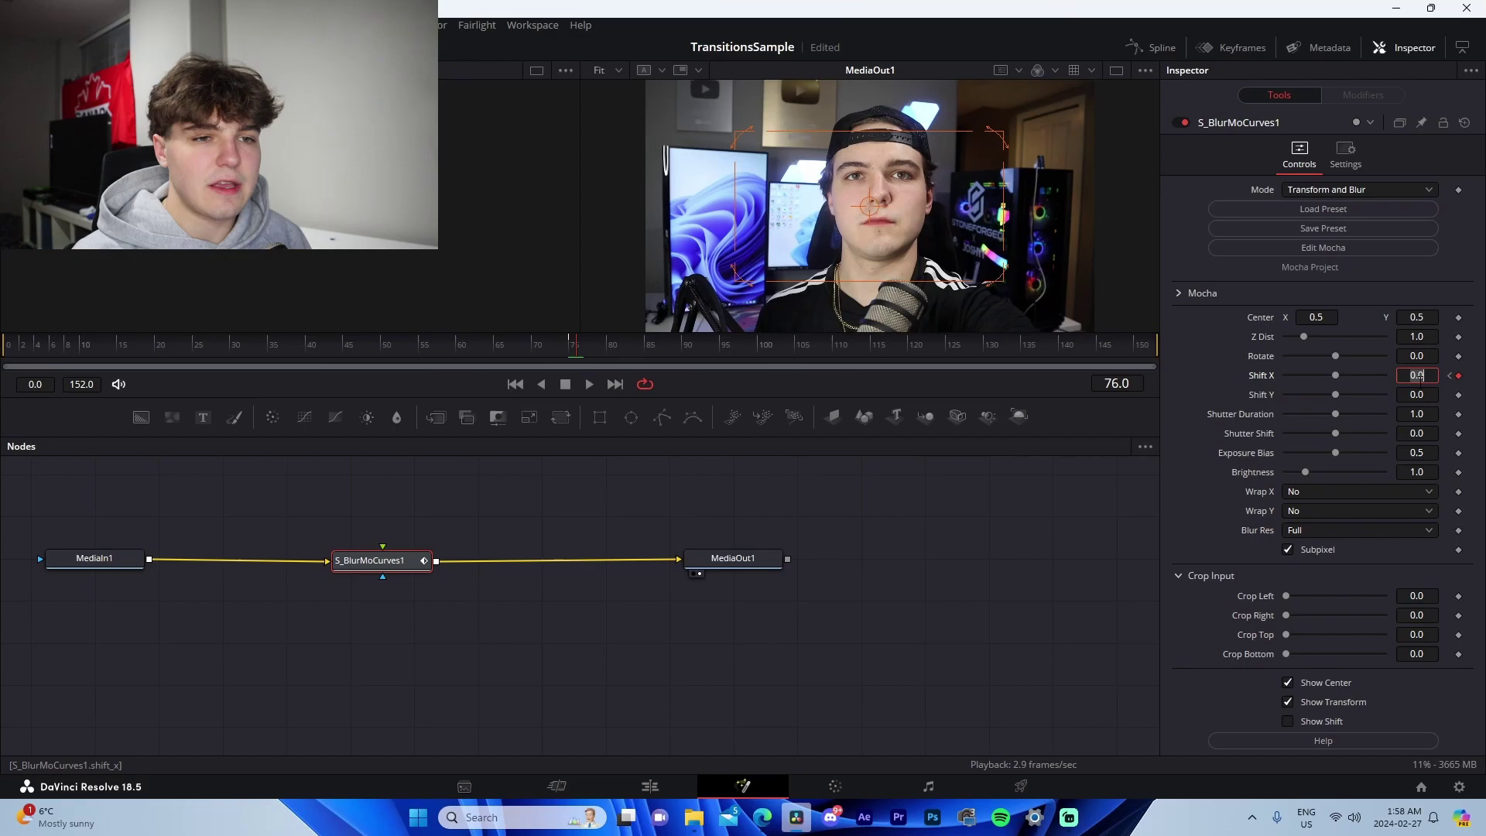
pyautogui.write('0.5')
pyautogui.press('Tab')
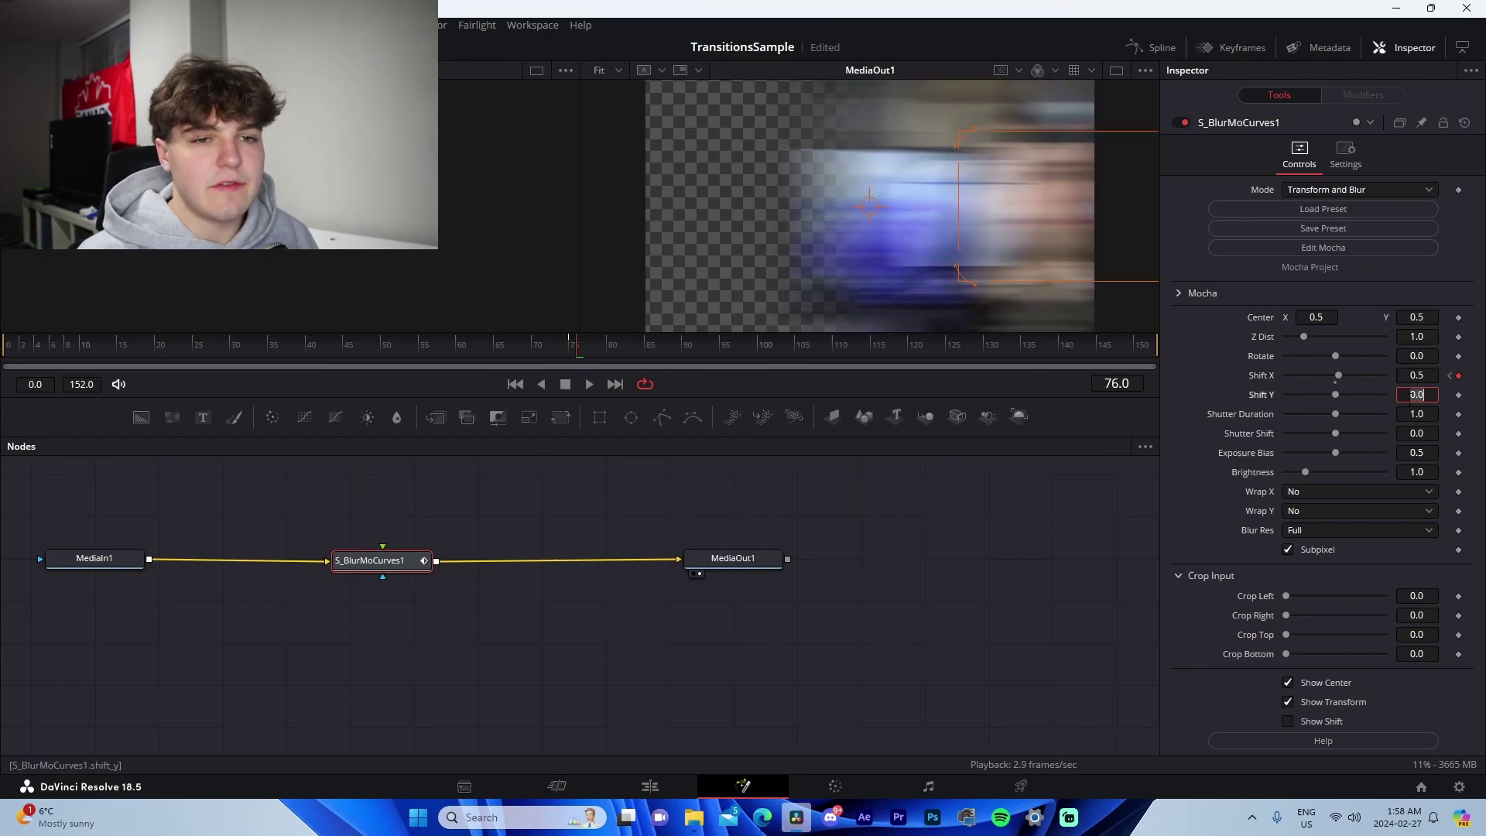
pyautogui.click(572, 350)
pyautogui.click(1424, 375)
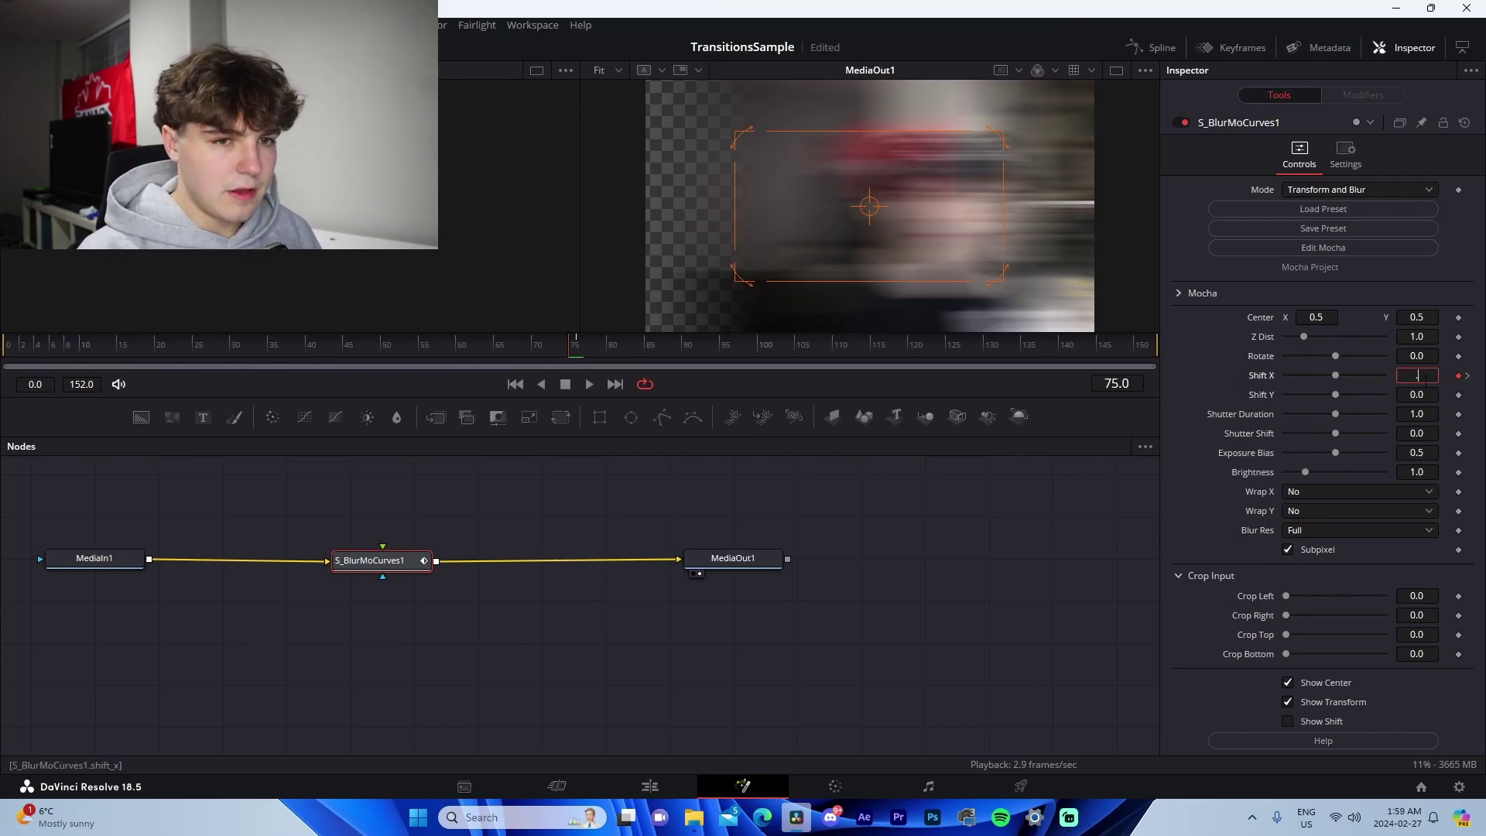
pyautogui.press('Tab')
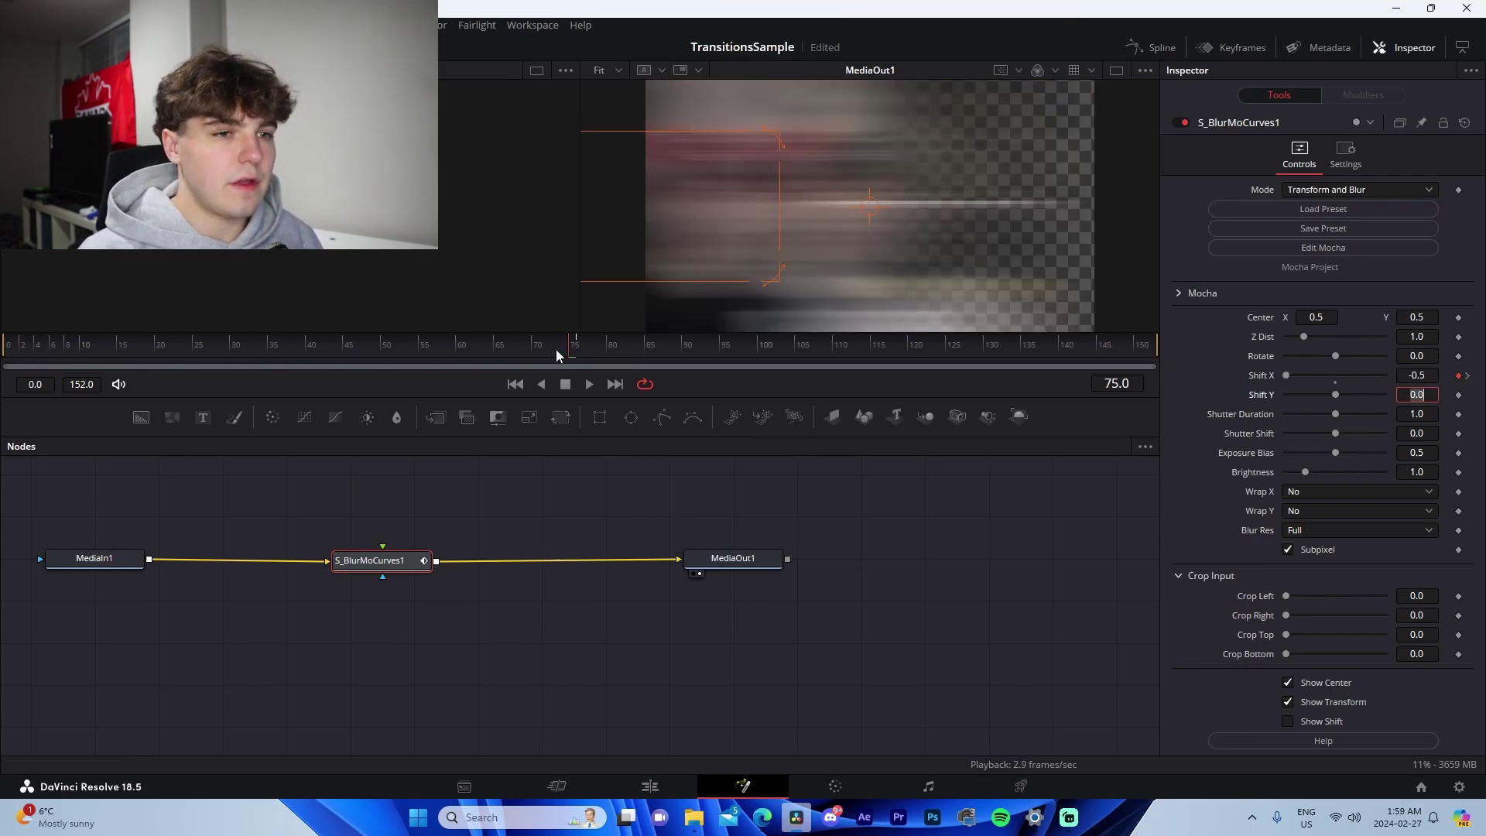
# Step: Keyframe Shift X at 0 on frames 60 and 91, preview, and set Wrap X to Reflect
pyautogui.moveTo(556, 350); pyautogui.dragTo(457, 350)
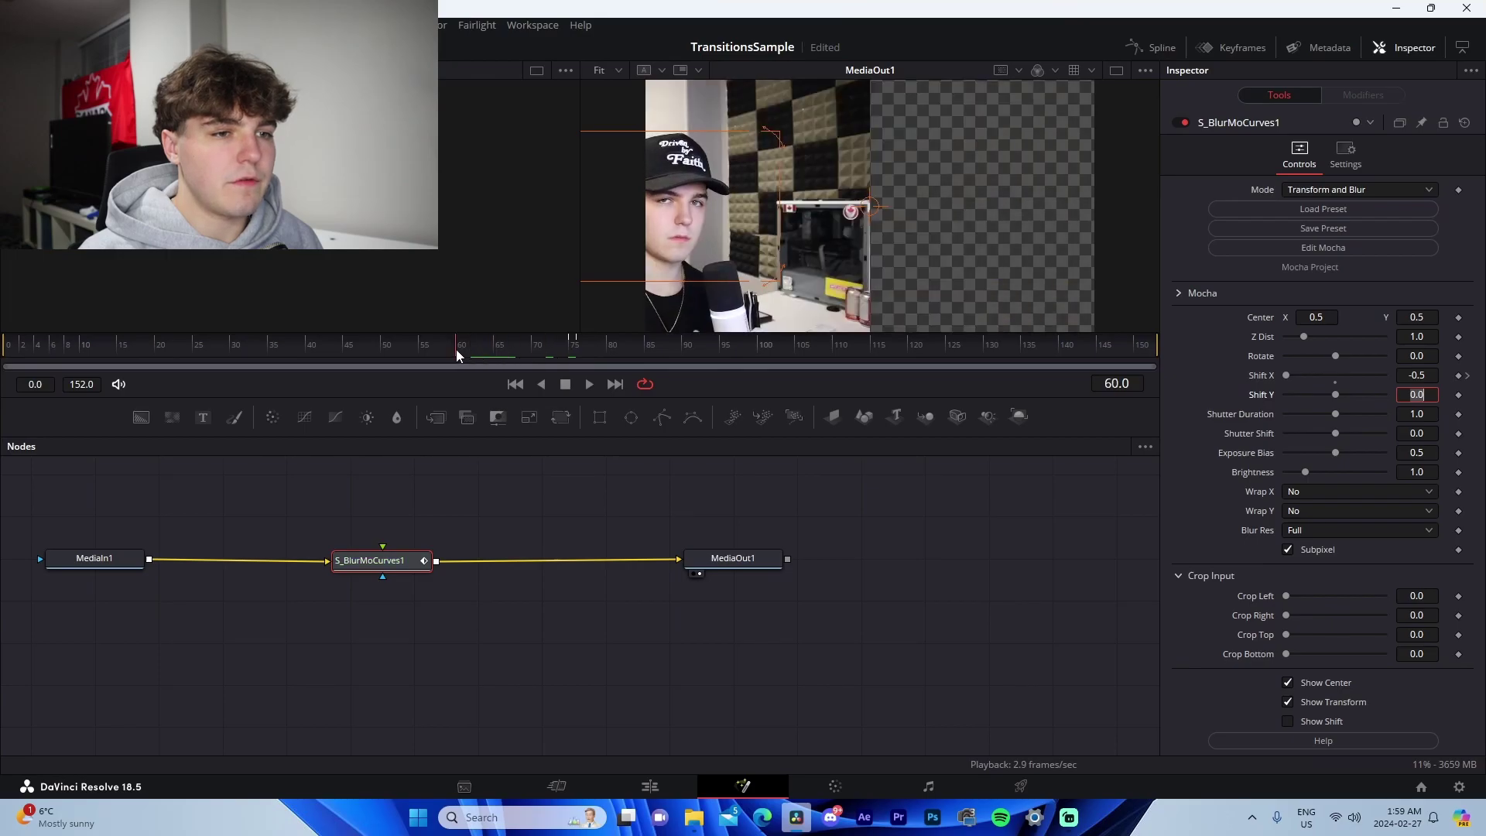
pyautogui.press('Tab')
pyautogui.moveTo(591, 348); pyautogui.dragTo(693, 357)
pyautogui.click(1418, 375)
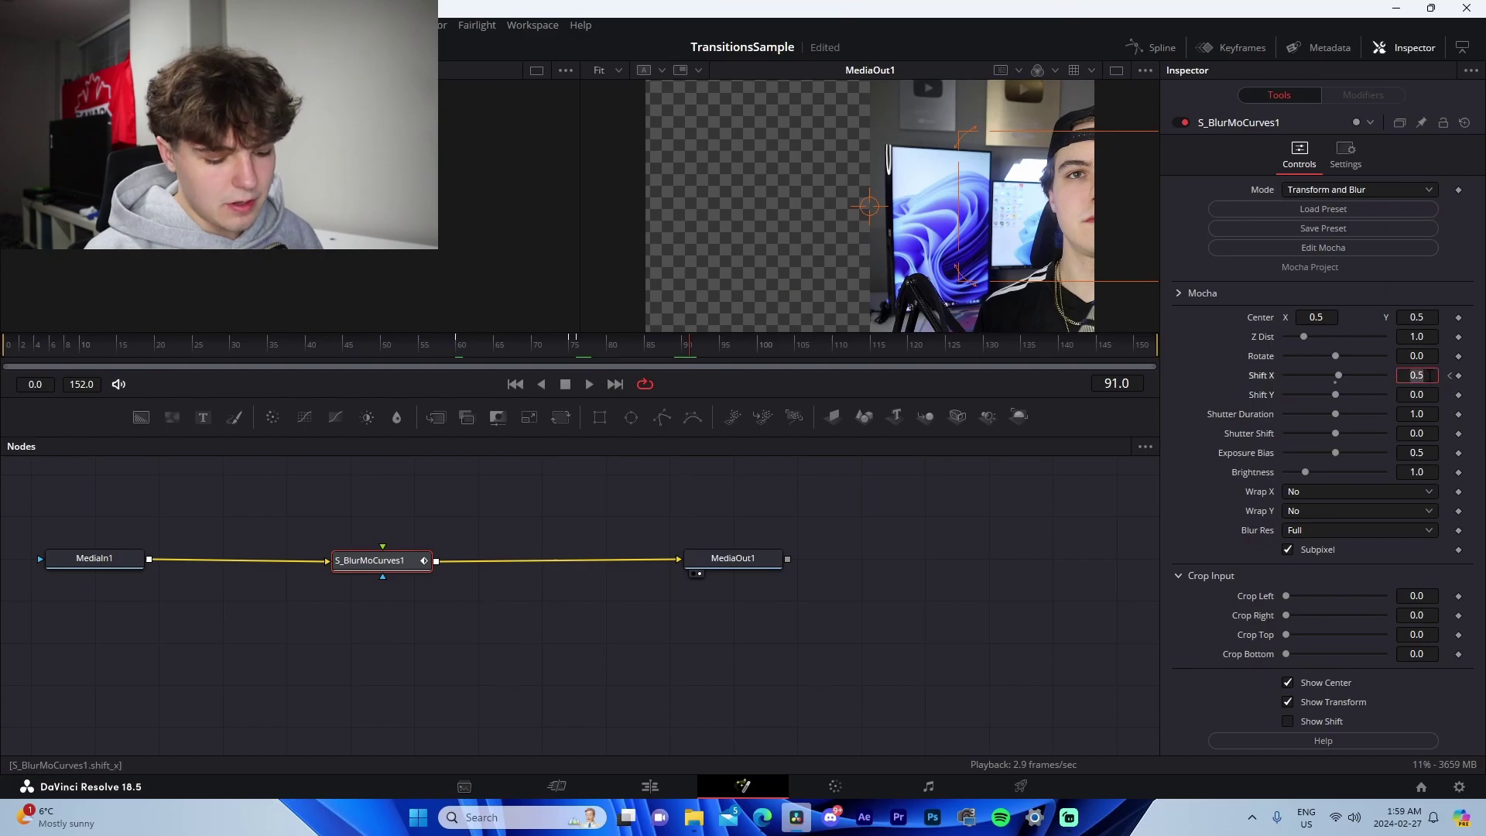
pyautogui.write('0')
pyautogui.press('Tab')
pyautogui.press('space')
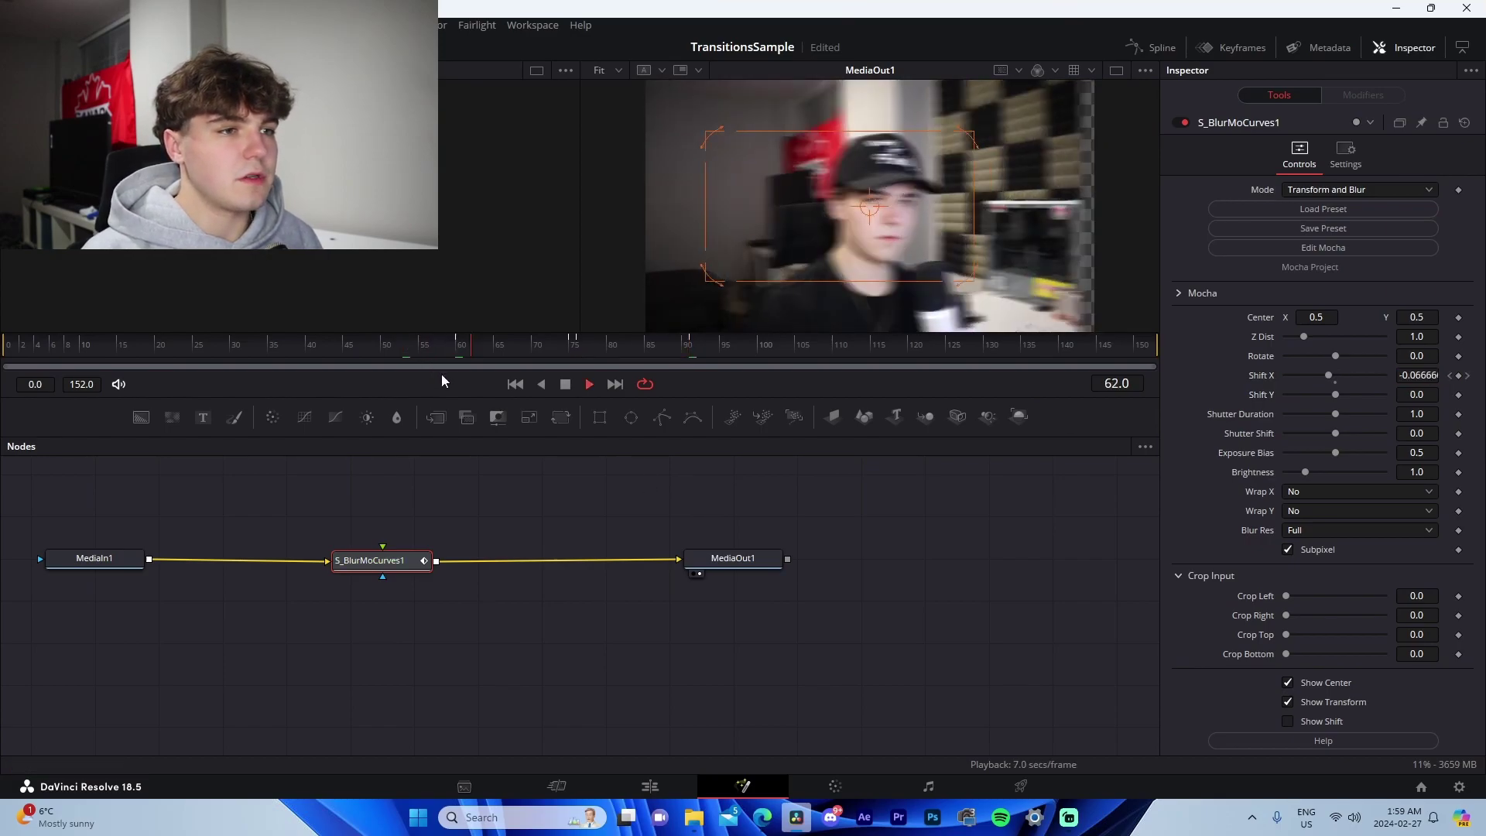
pyautogui.click(1325, 492)
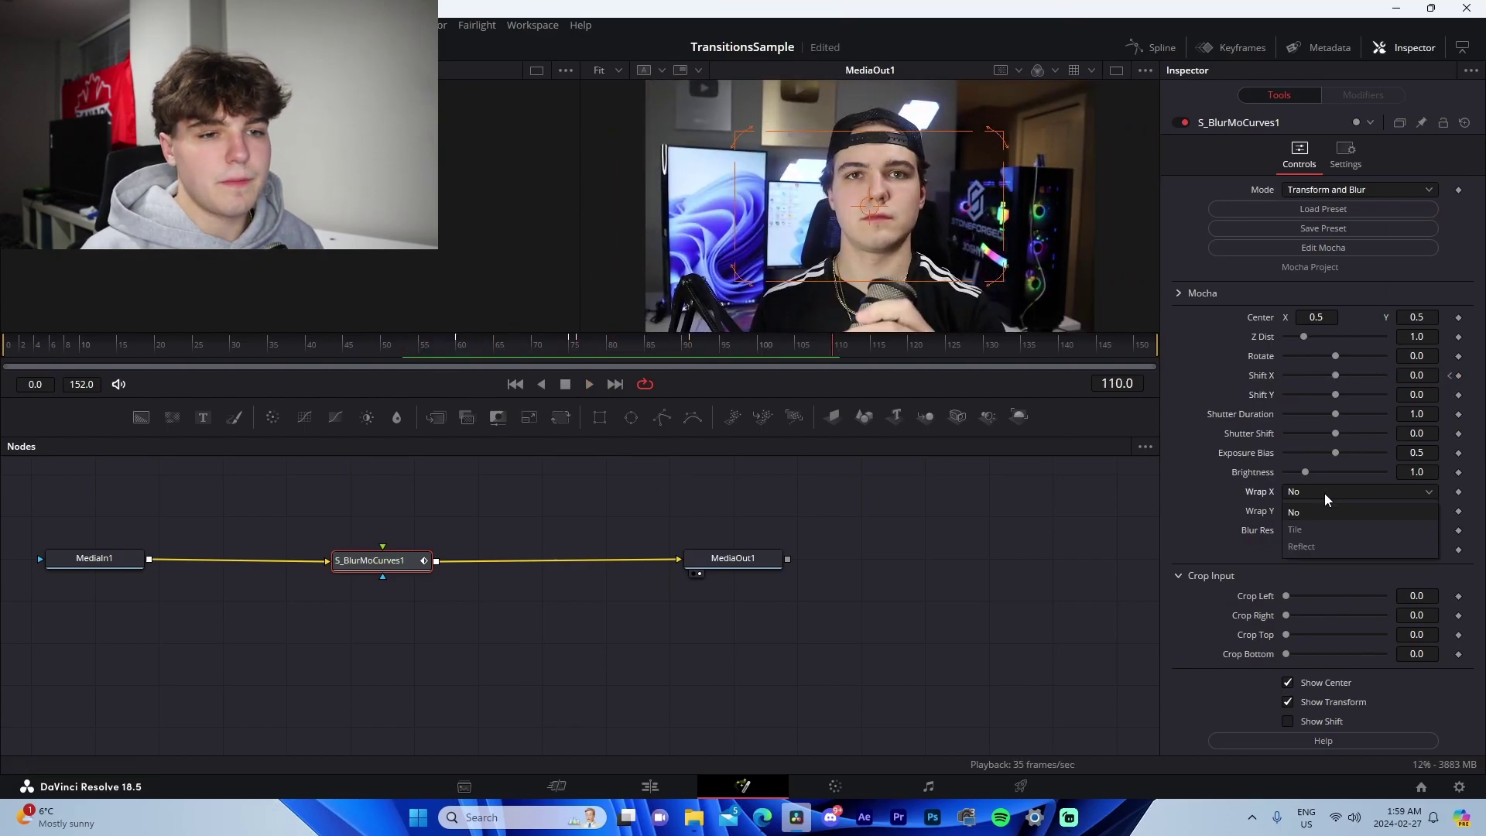
pyautogui.click(1307, 563)
# Step: Set Wrap Y to Reflect and smooth all Shift X keys in the Spline editor
pyautogui.click(1315, 511)
pyautogui.click(1306, 566)
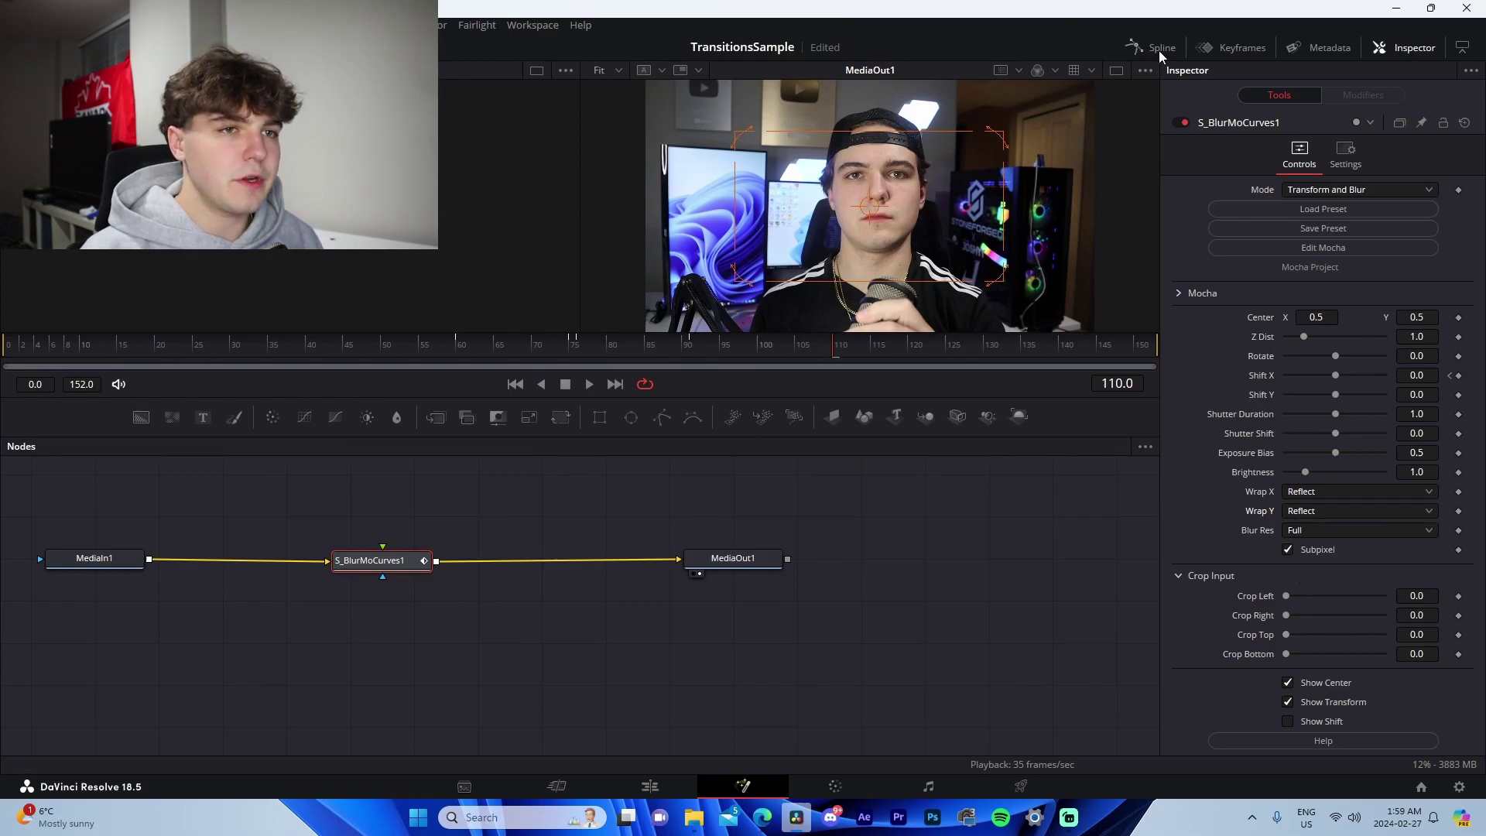
pyautogui.click(1156, 48)
pyautogui.click(256, 486)
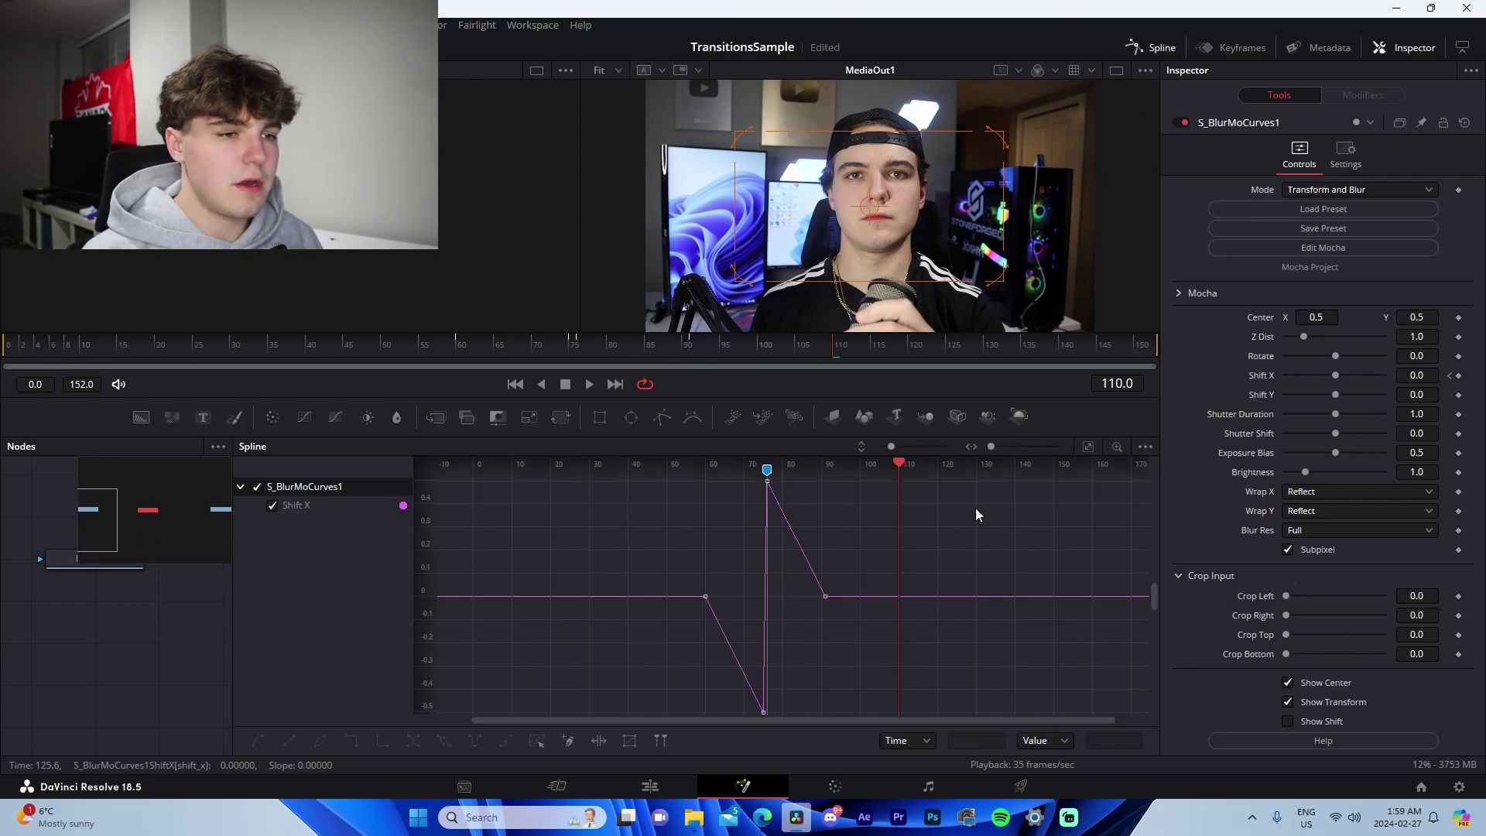
pyautogui.hotkey('ctrl', 'f')
pyautogui.hotkey('shift', 's')
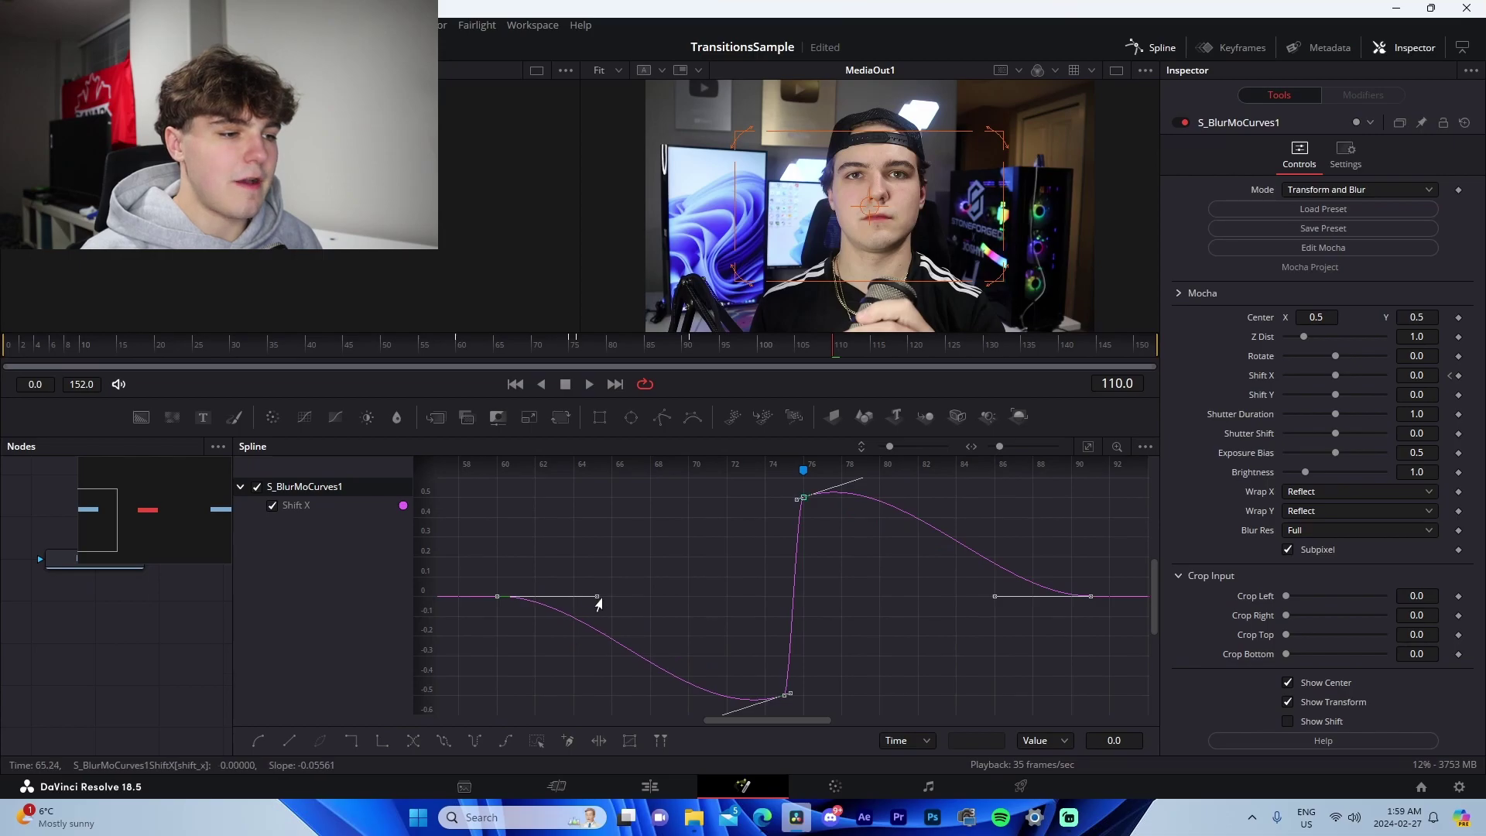
# Step: Reshape Shift X tangents for a sharp dip at frame 75 and long ease-out, then preview
pyautogui.moveTo(598, 600); pyautogui.dragTo(778, 596)
pyautogui.moveTo(789, 693); pyautogui.dragTo(782, 616)
pyautogui.moveTo(849, 494); pyautogui.dragTo(795, 609)
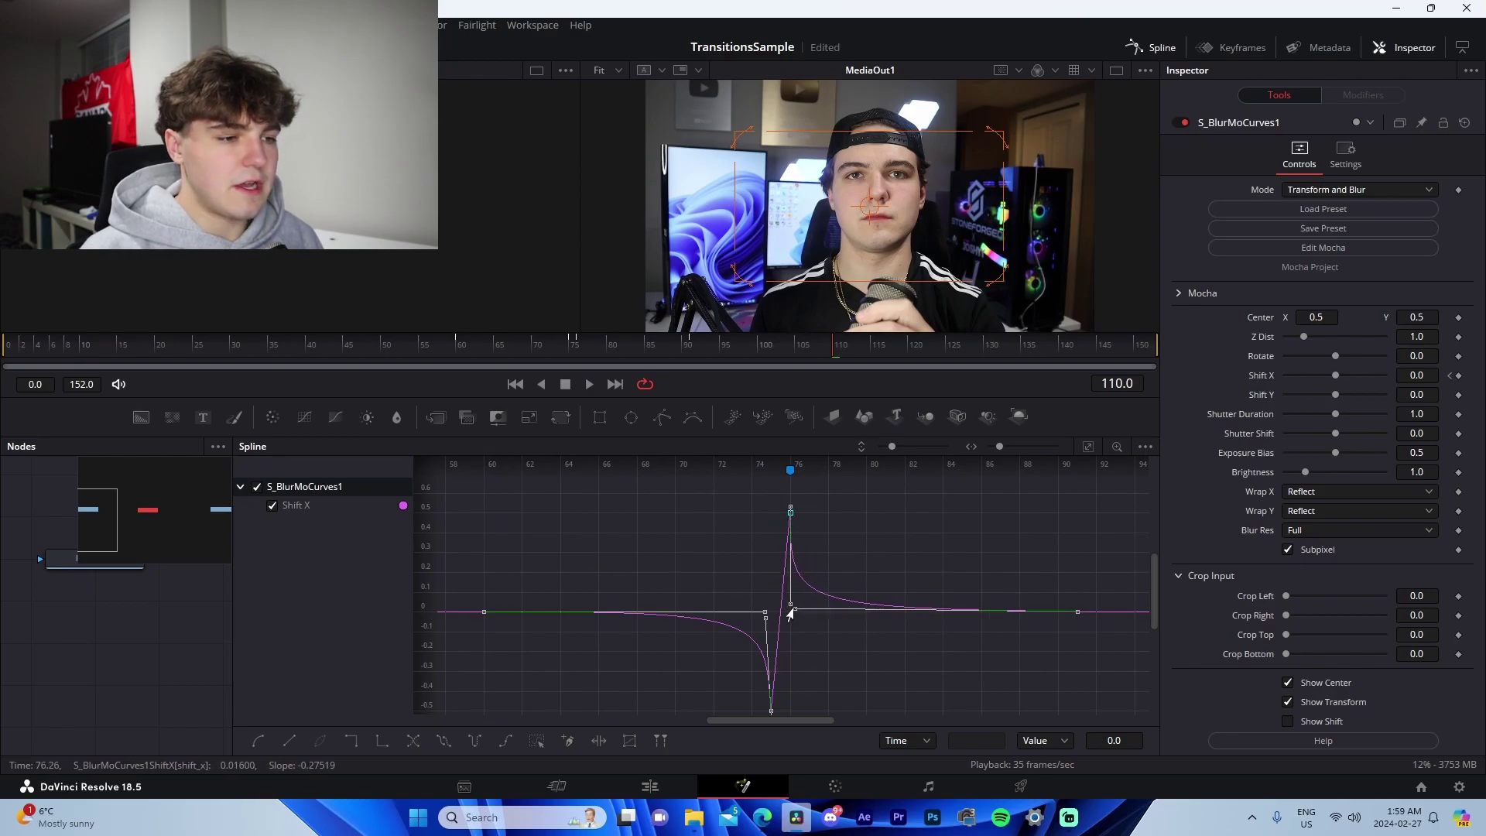
pyautogui.click(411, 356)
pyautogui.press('space')
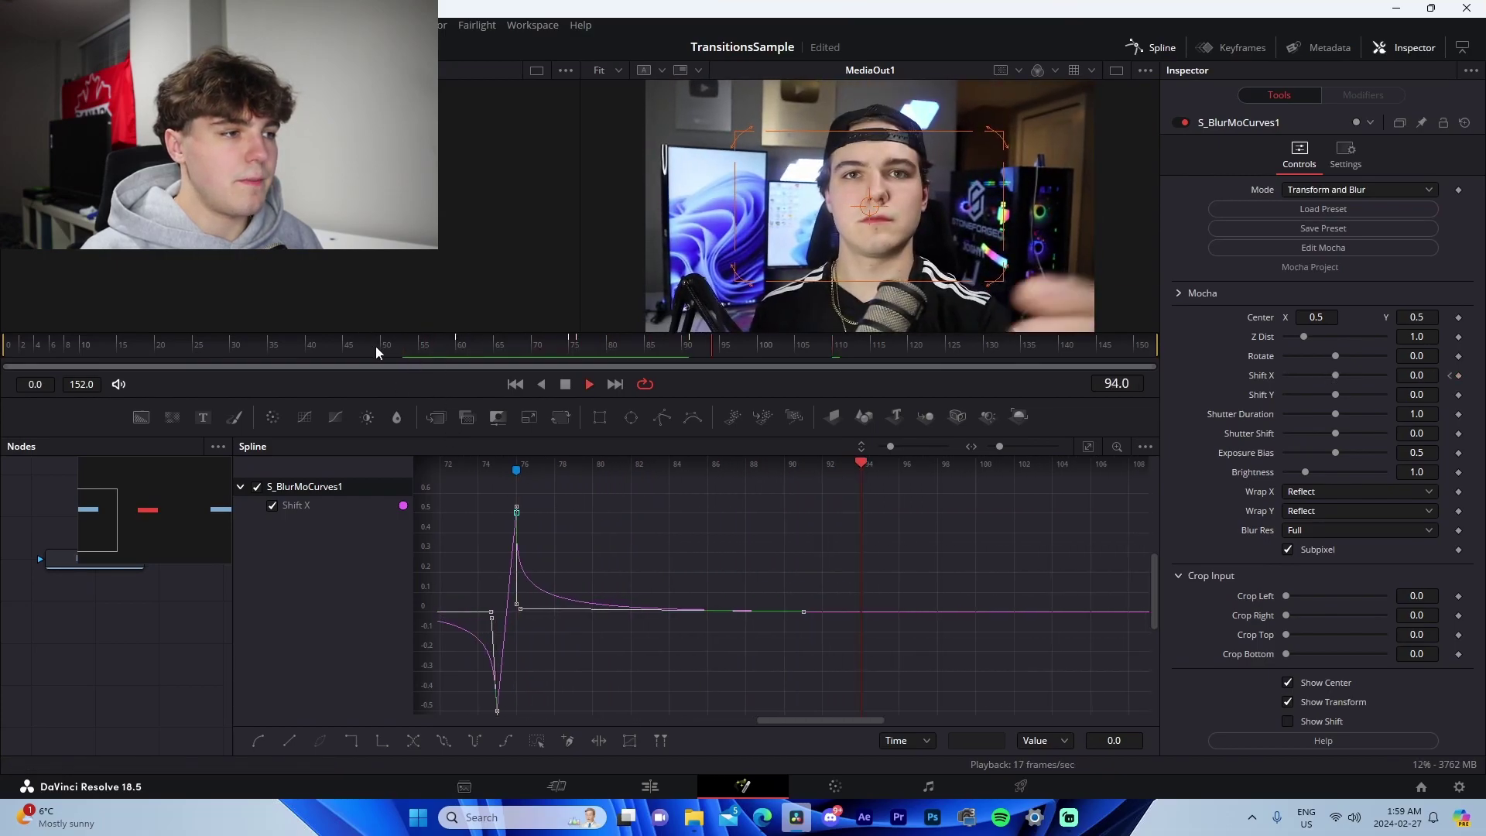
pyautogui.click(569, 350)
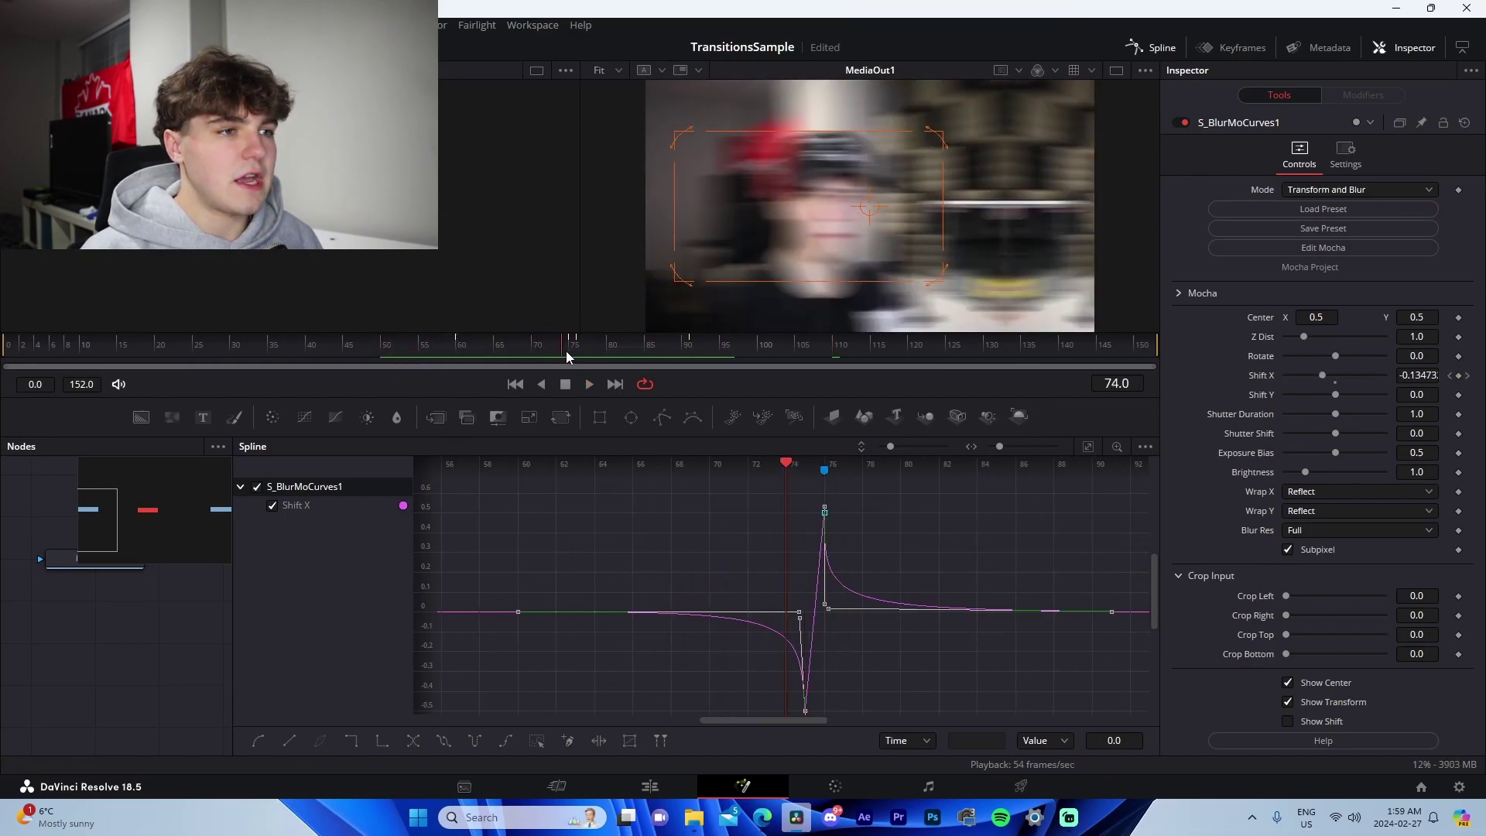
pyautogui.moveTo(565, 350); pyautogui.dragTo(601, 356)
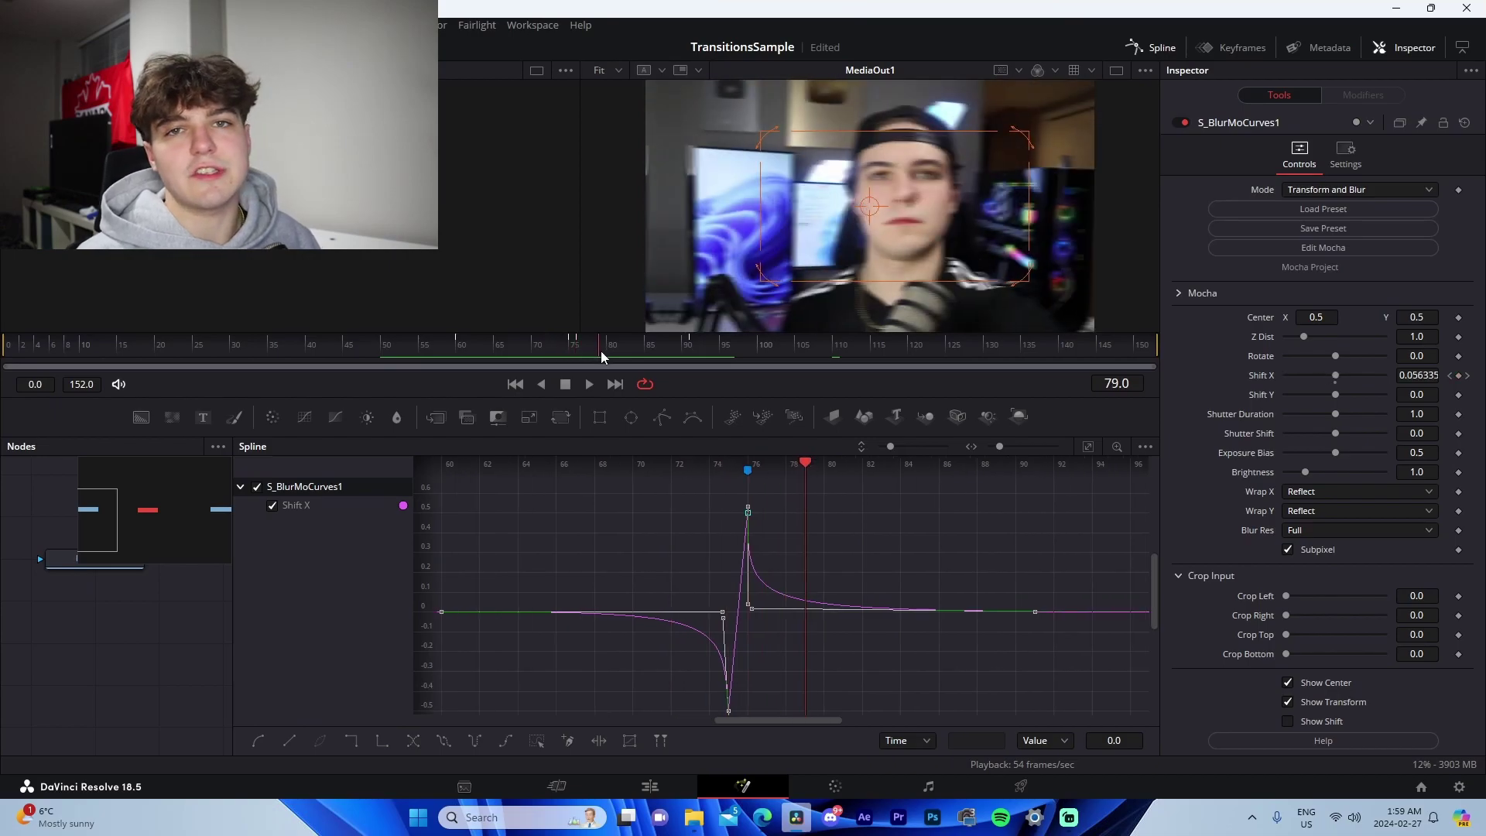
pyautogui.click(490, 347)
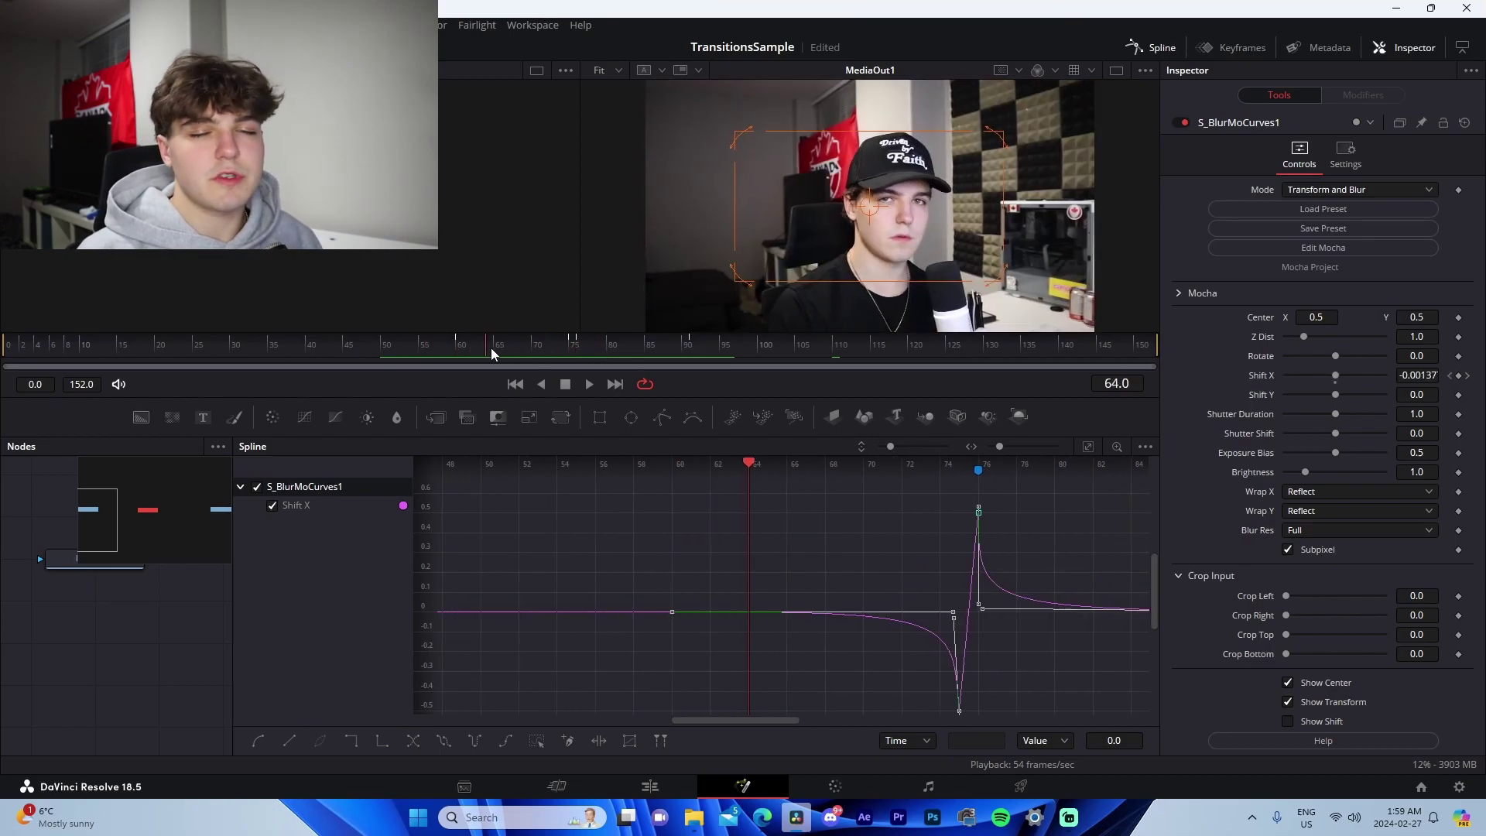
pyautogui.click(1149, 48)
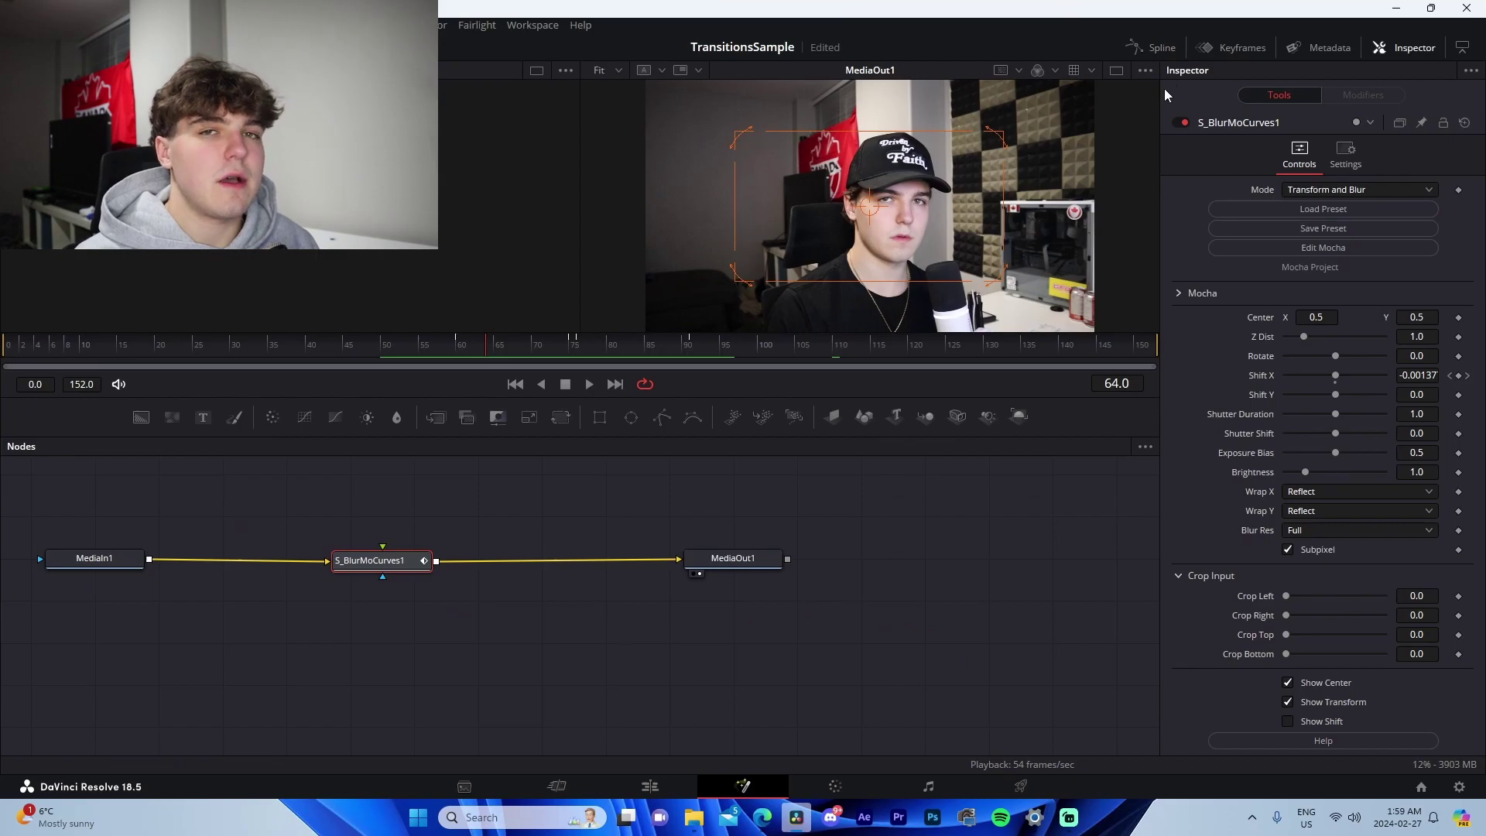